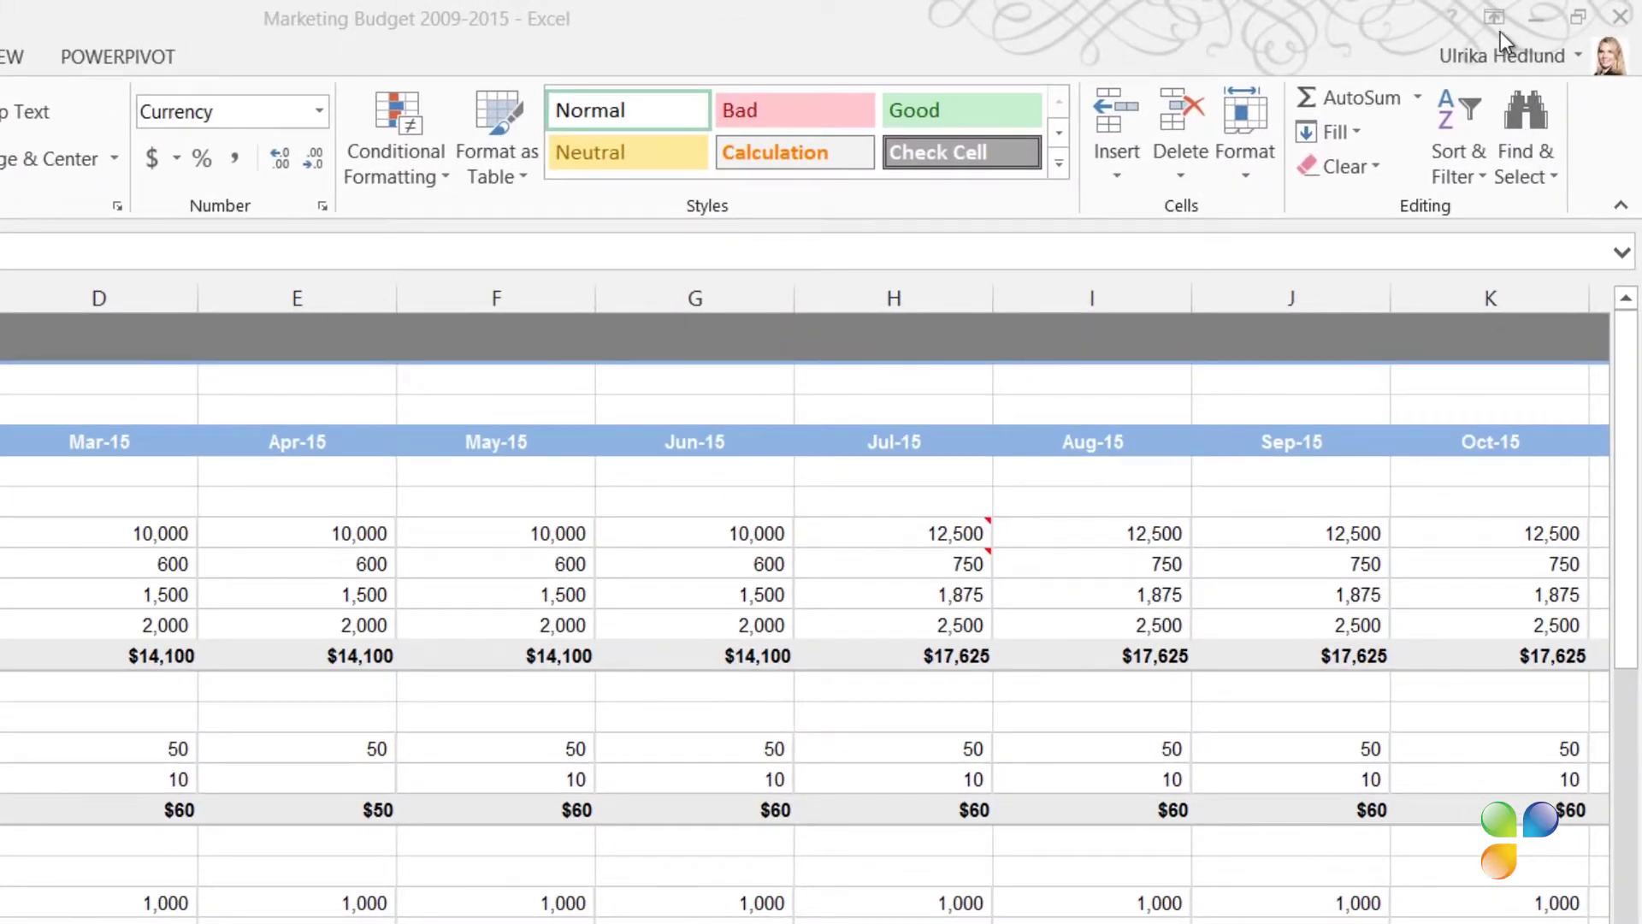
- Set Ribbon Display Options to Auto-hide Ribbon, peek at it from the top bar, then return to the sheet
click(1495, 20)
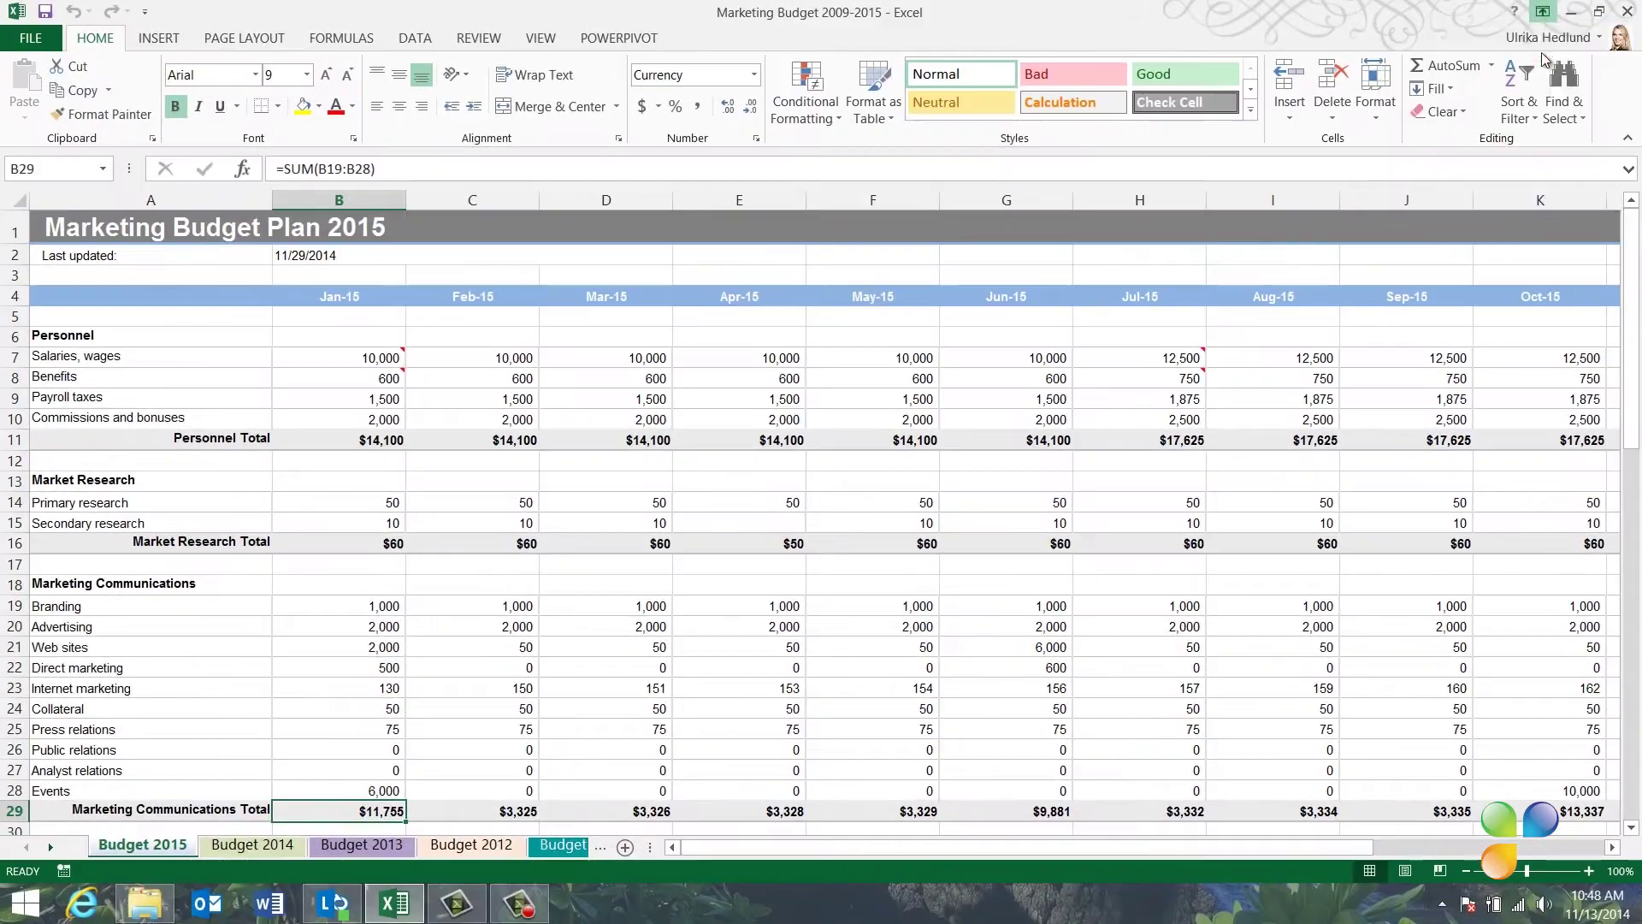
click(1540, 53)
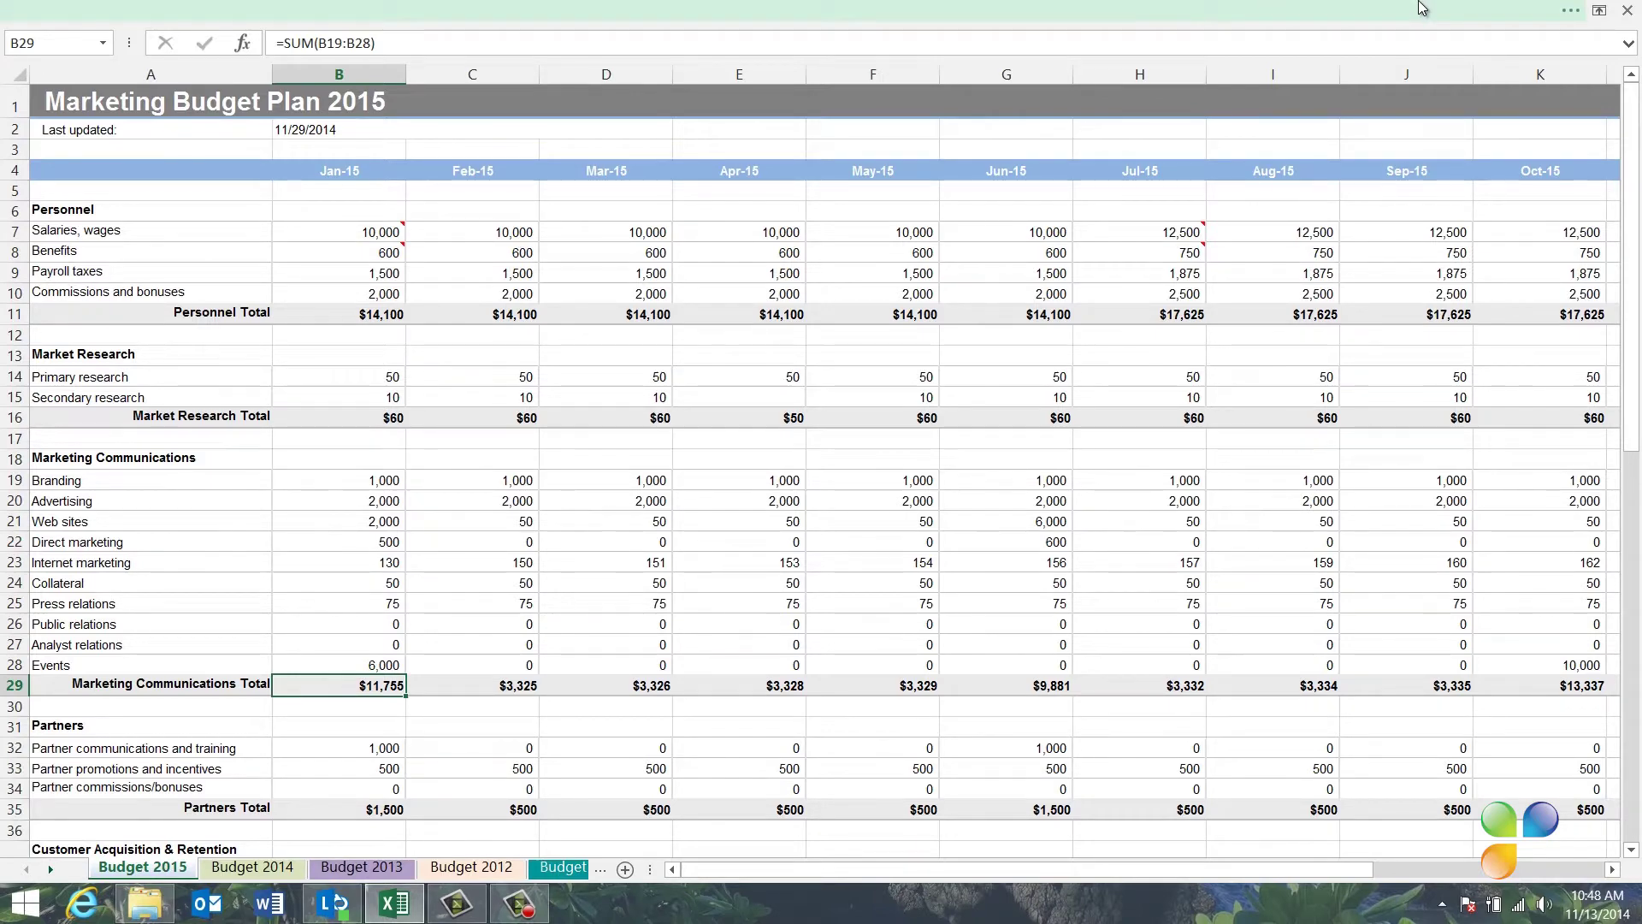
click(1555, 8)
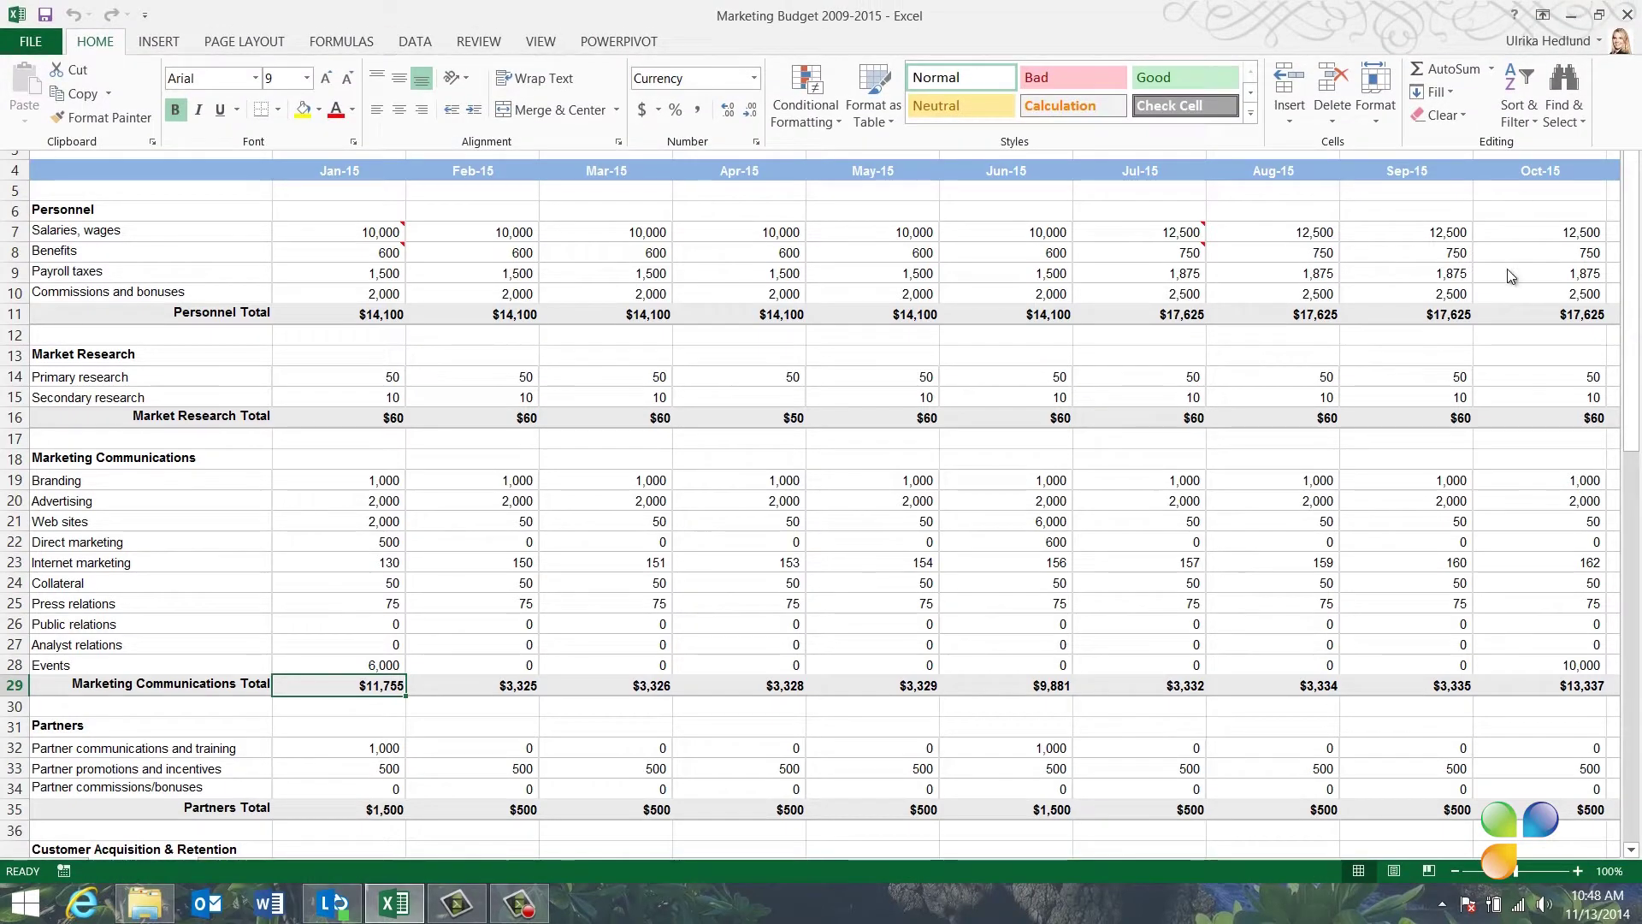
click(1450, 249)
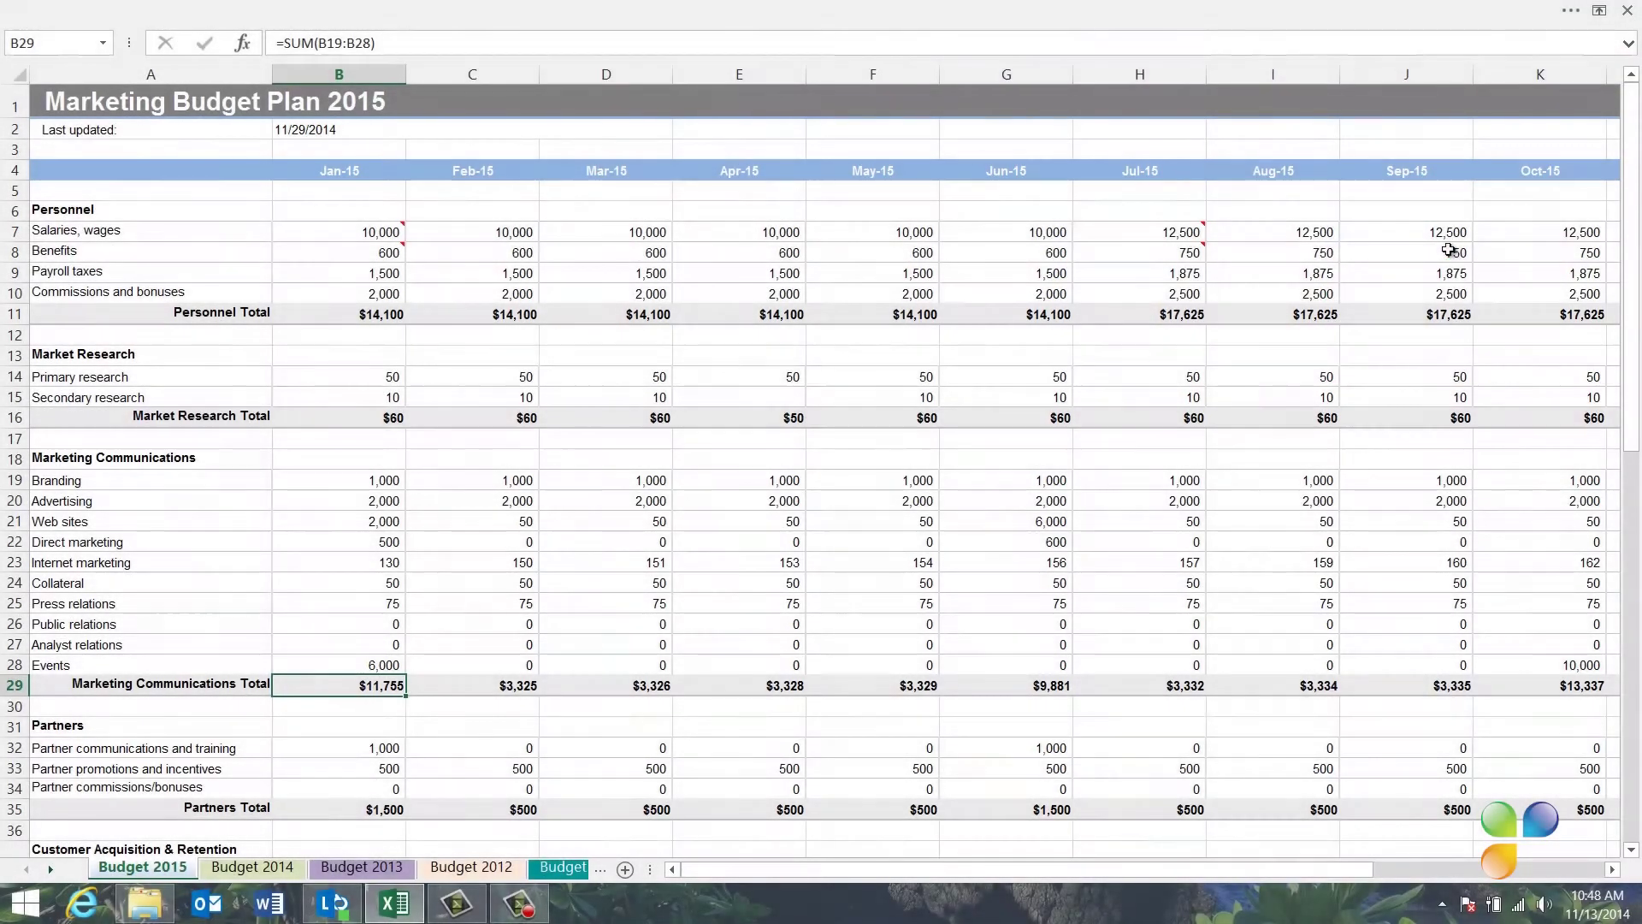
- Set the ribbon to Show Tabs only and try the Power Pivot and Data tabs
click(1599, 13)
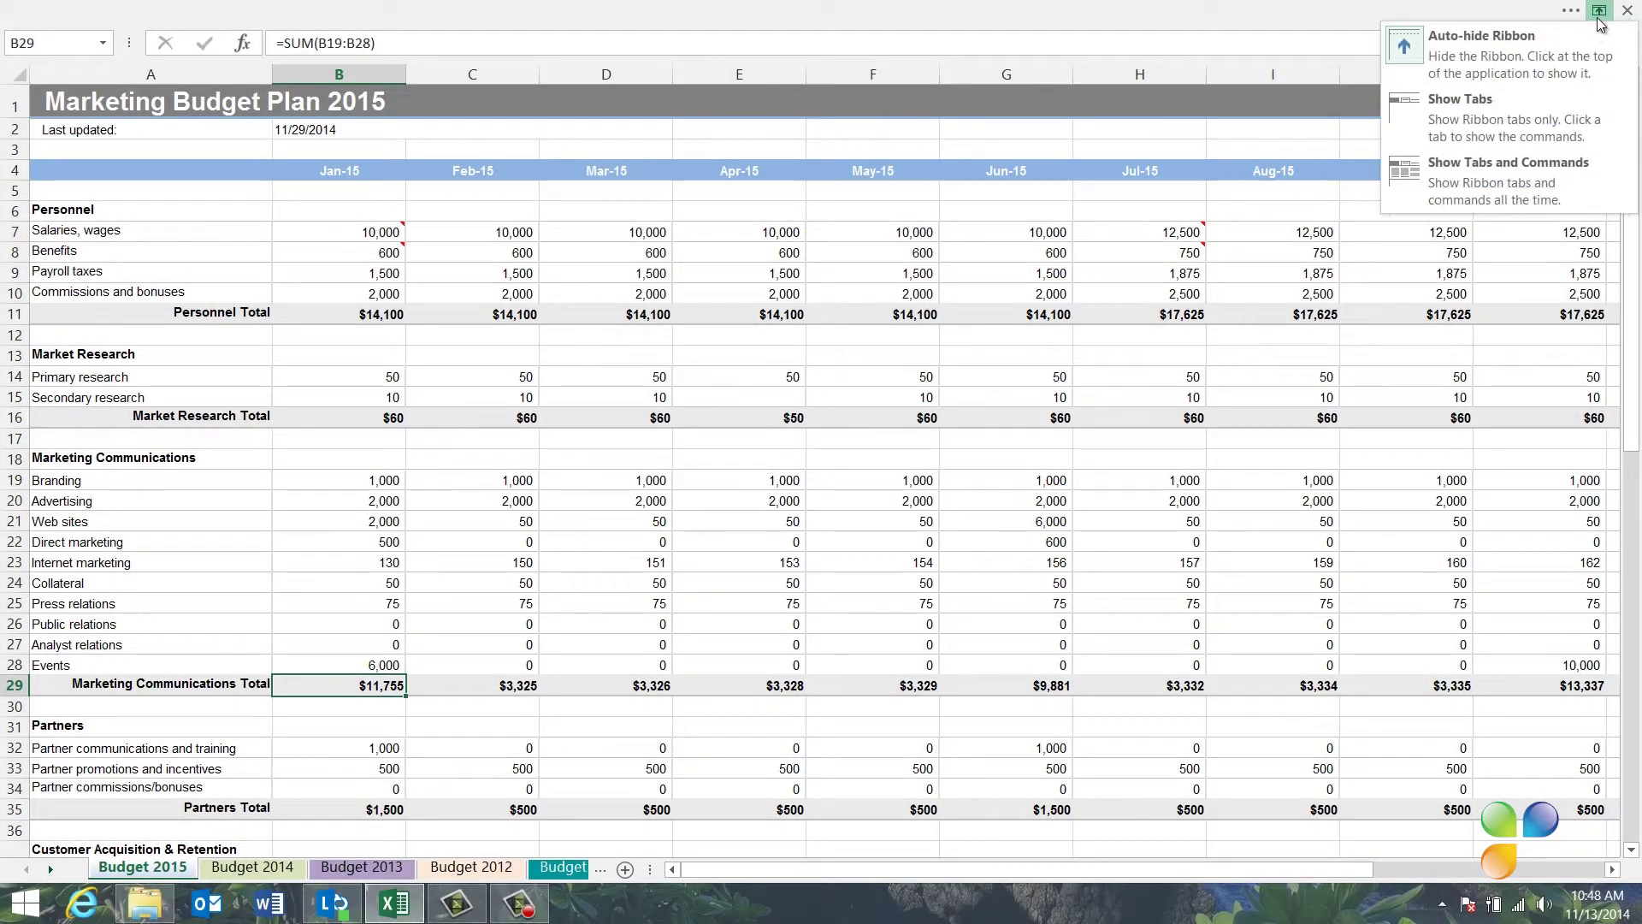
click(1542, 110)
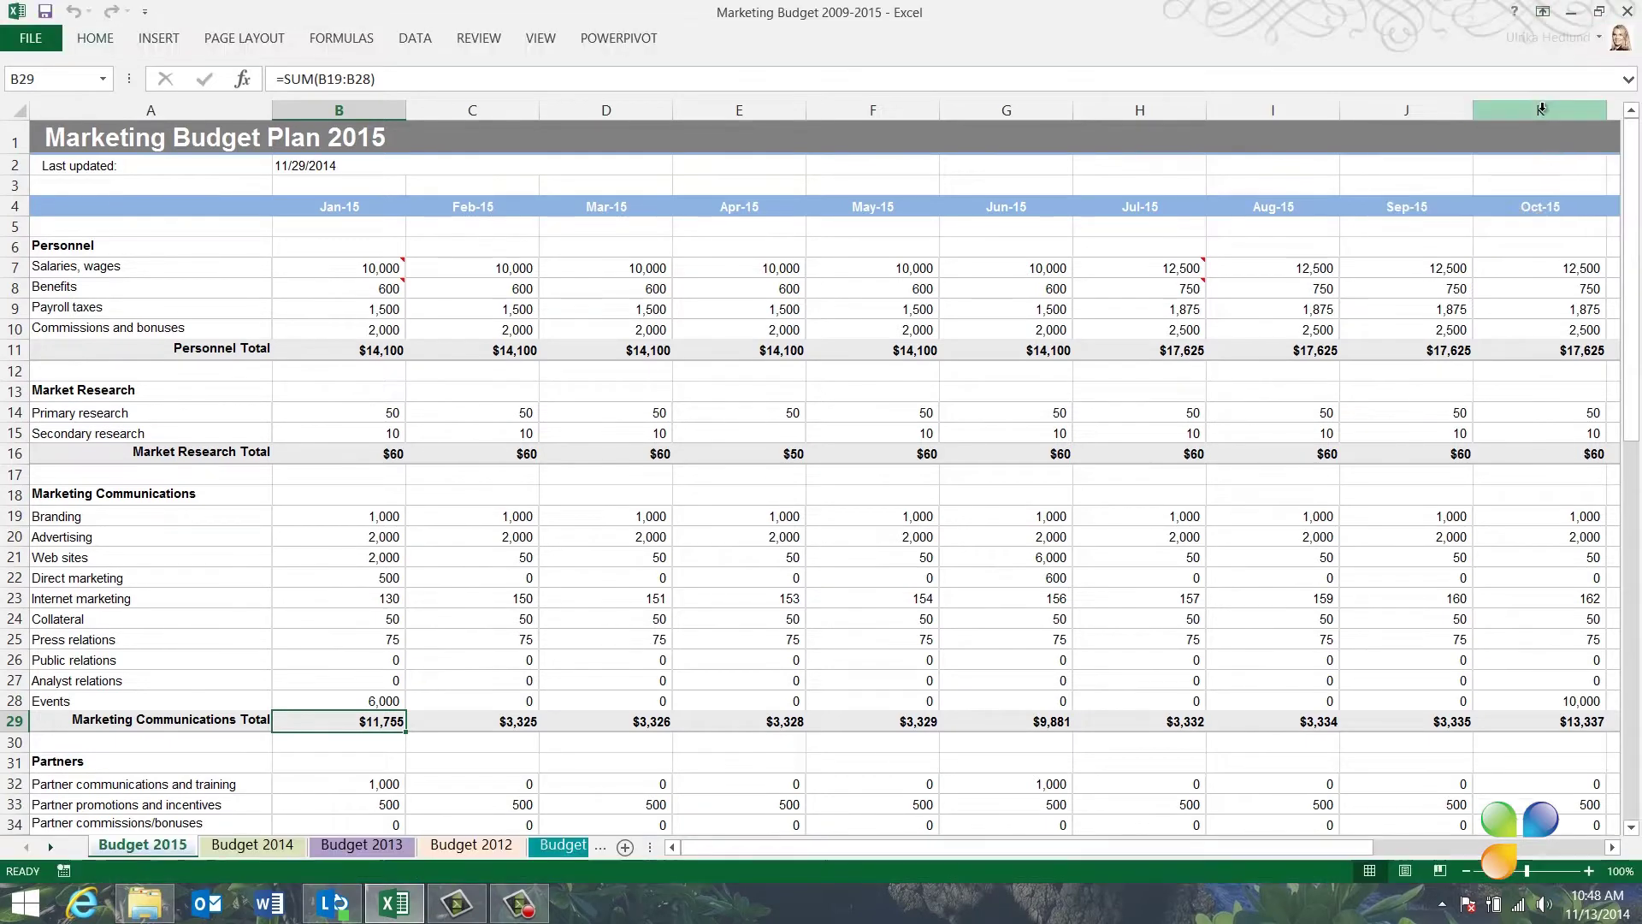
click(608, 40)
click(415, 37)
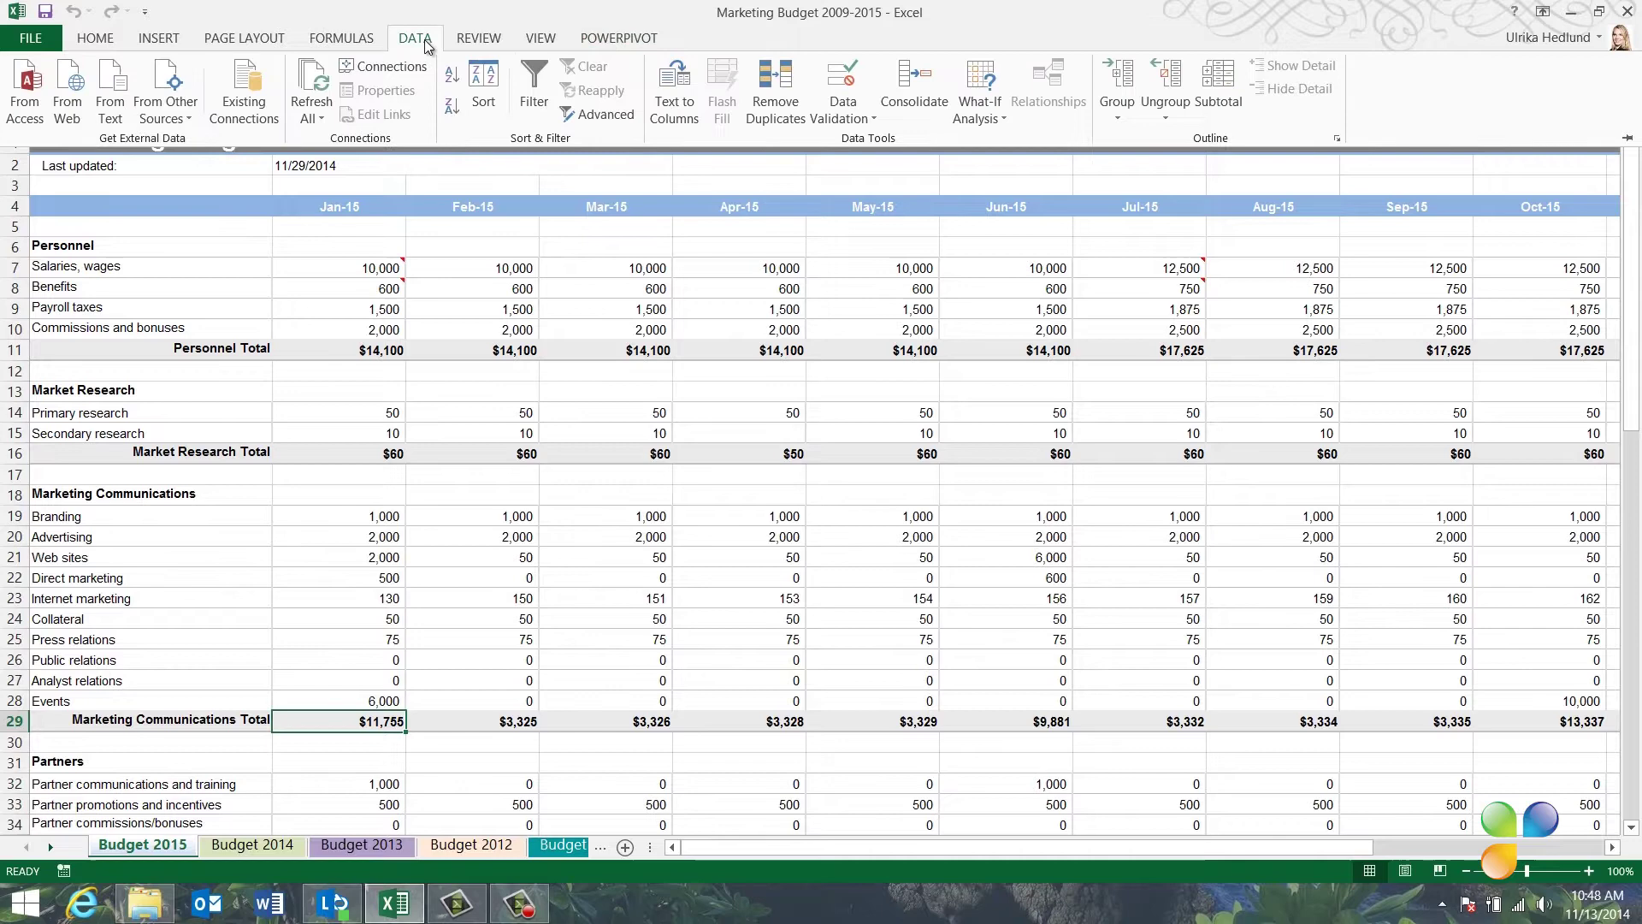
click(514, 176)
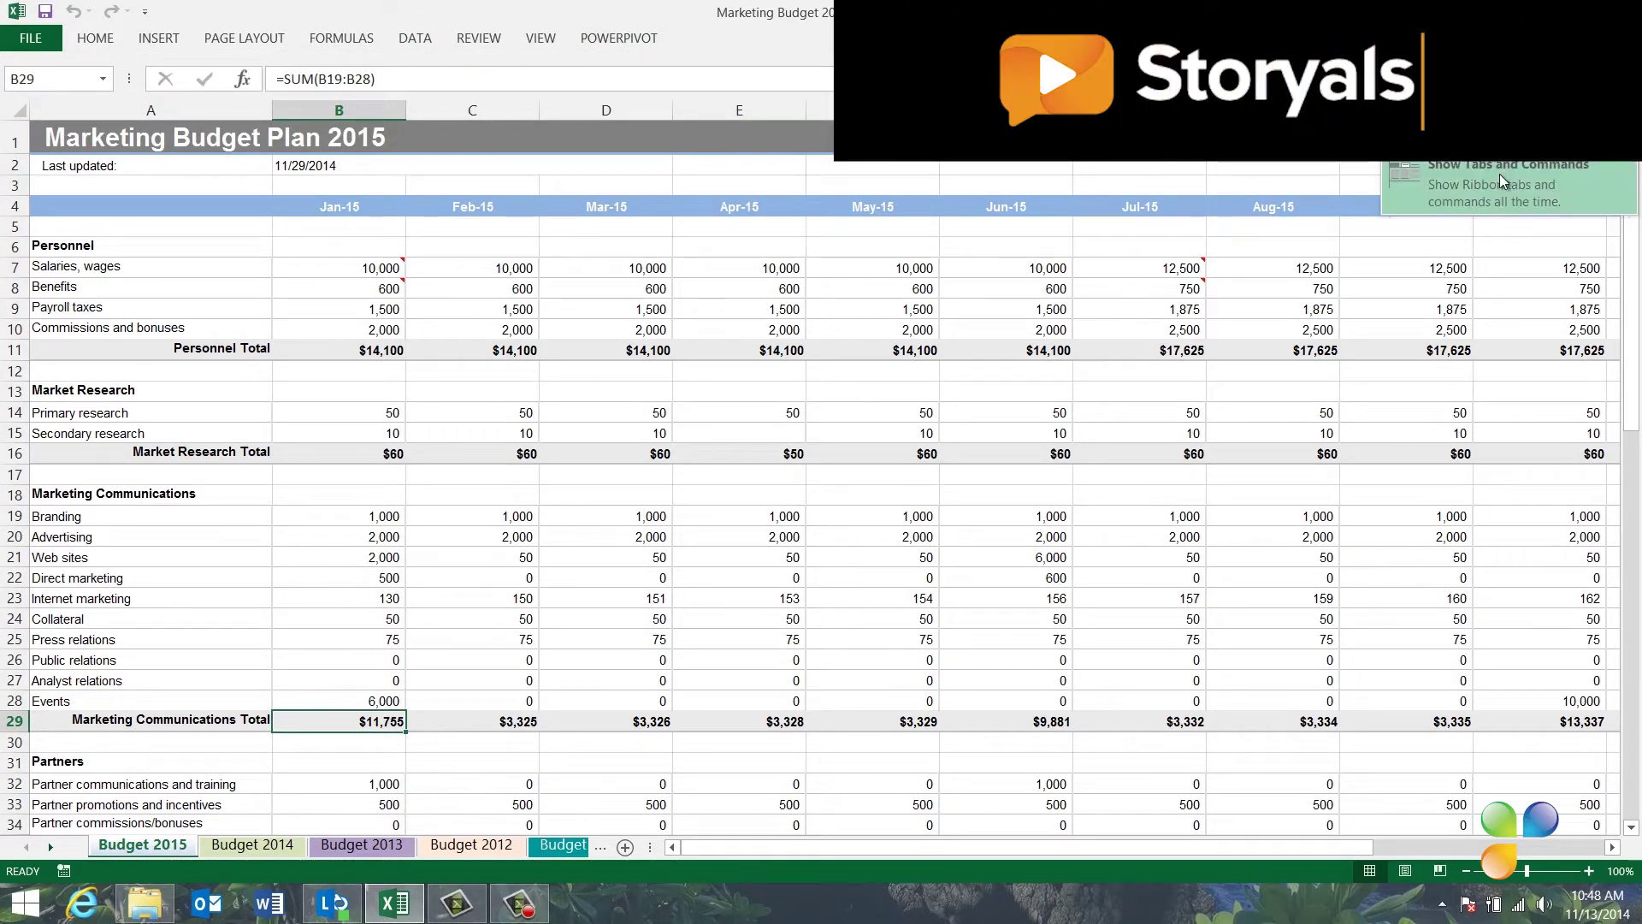
- Restore Show Tabs and Commands, then collapse the ribbon again via the Home tab
click(1500, 173)
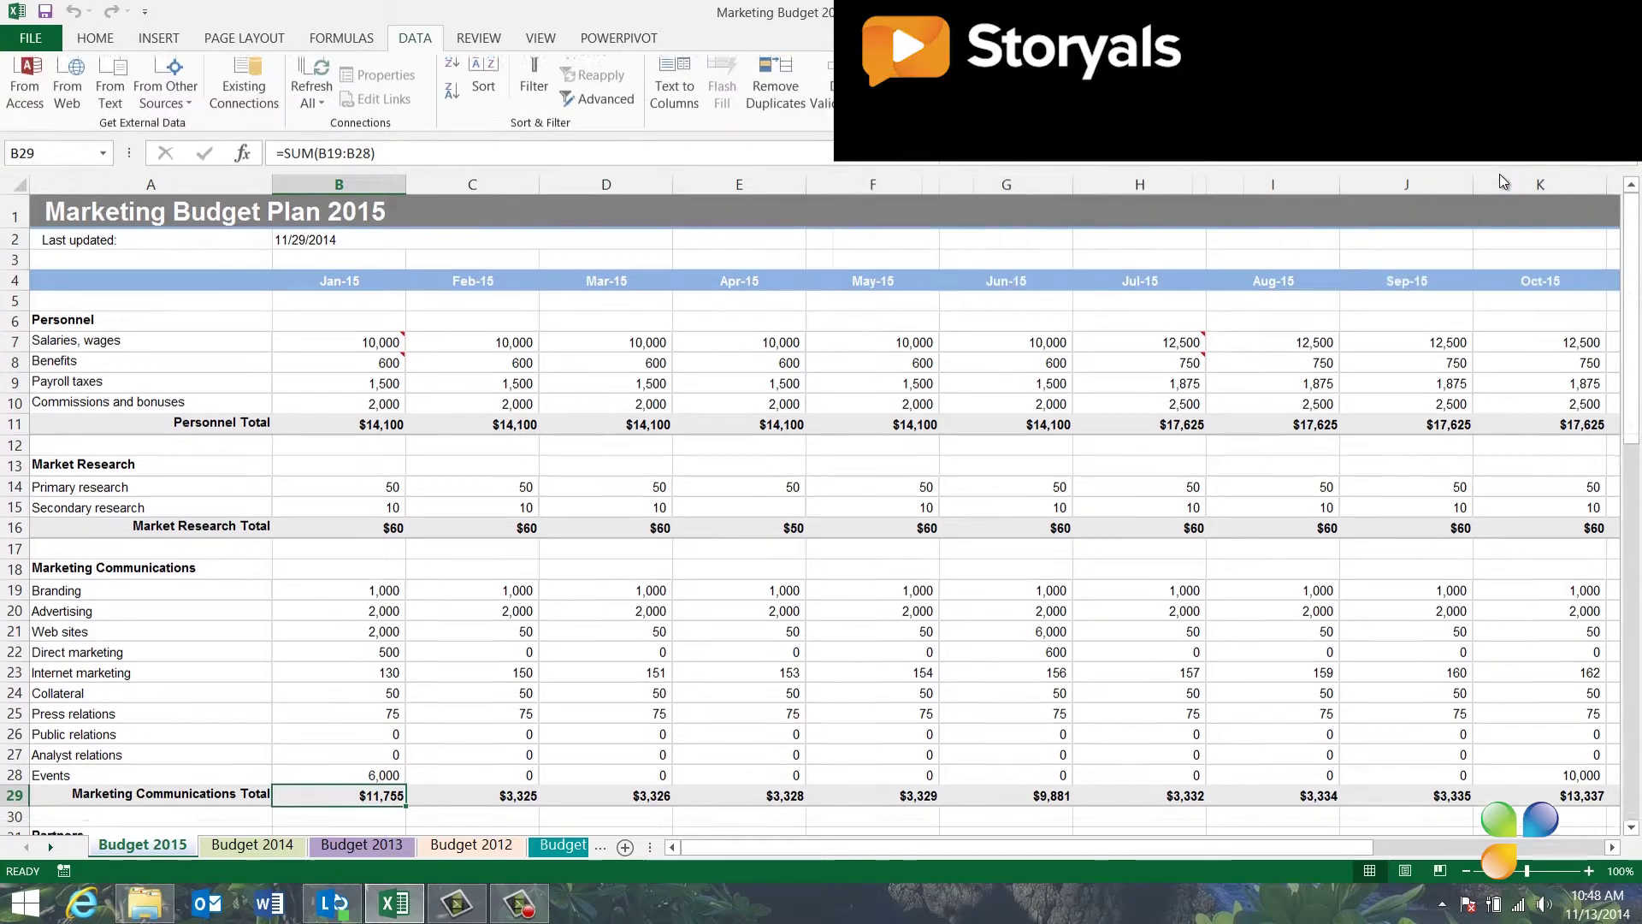
click(96, 38)
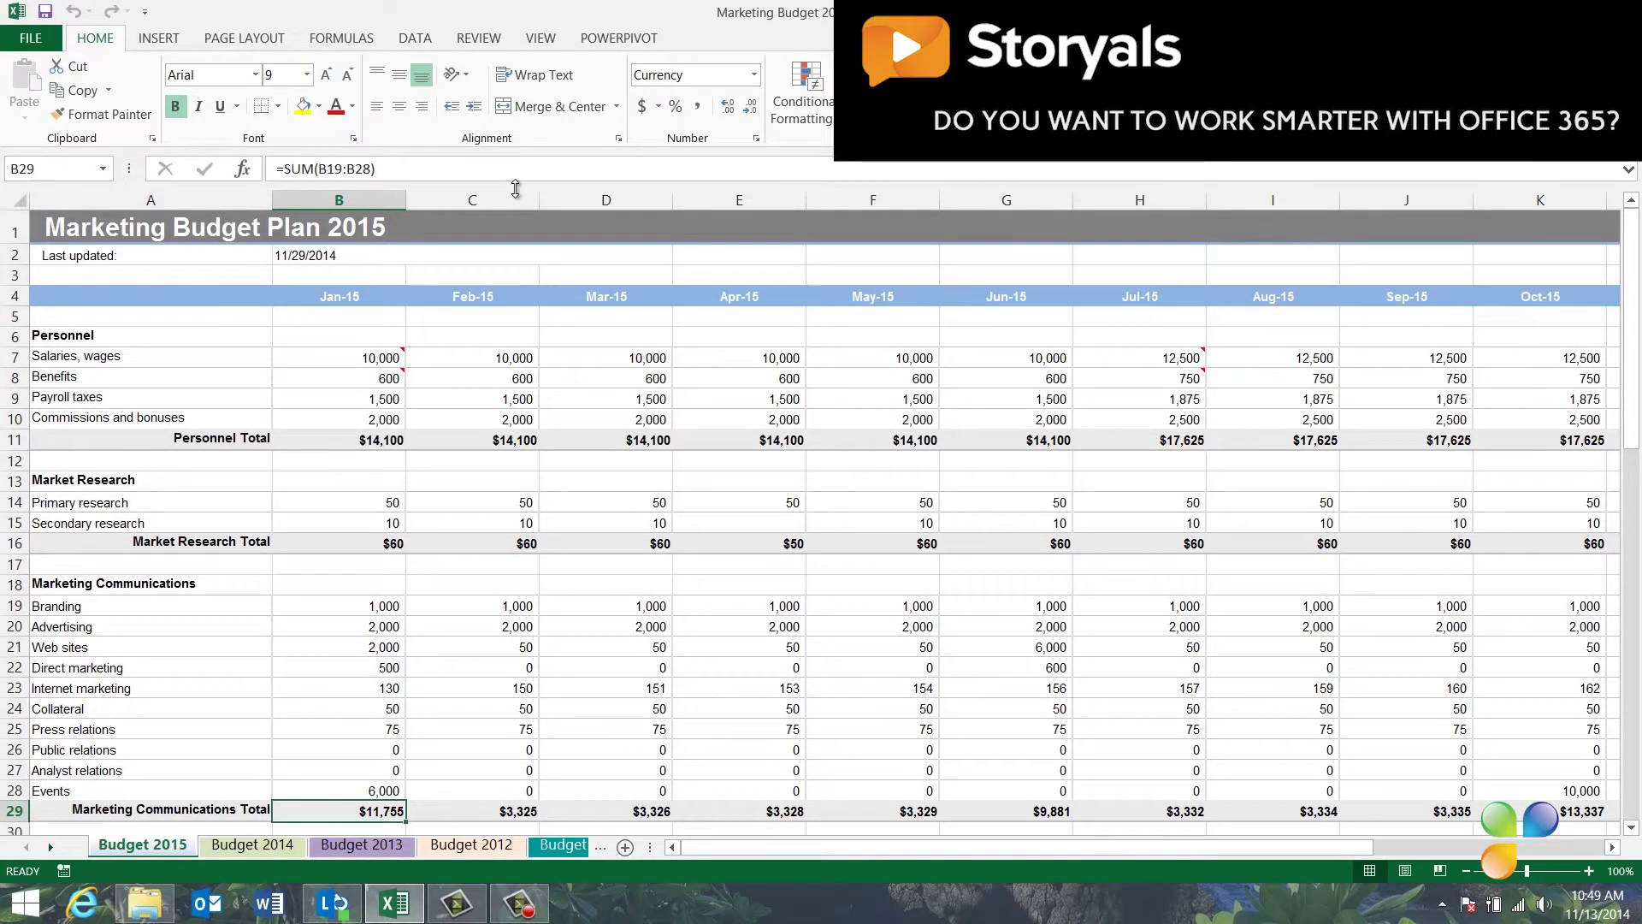
double_click(96, 45)
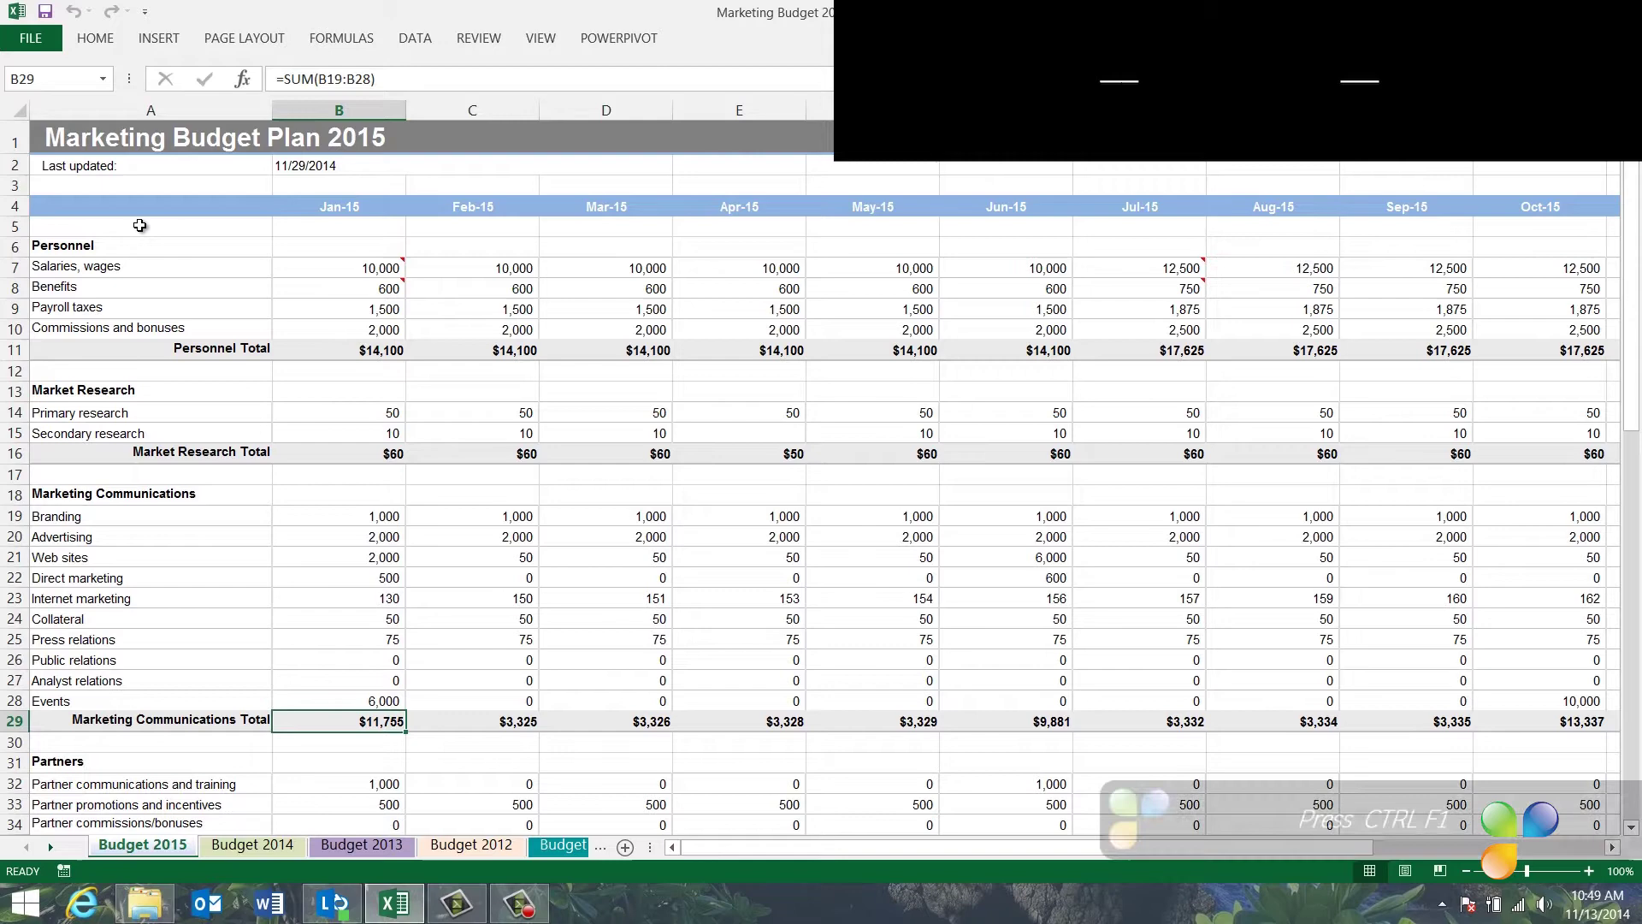
- Expand the ribbon with Ctrl+F1 and move through Budget 2014 to the Budget 2013 sheet
key(ctrl+F1)
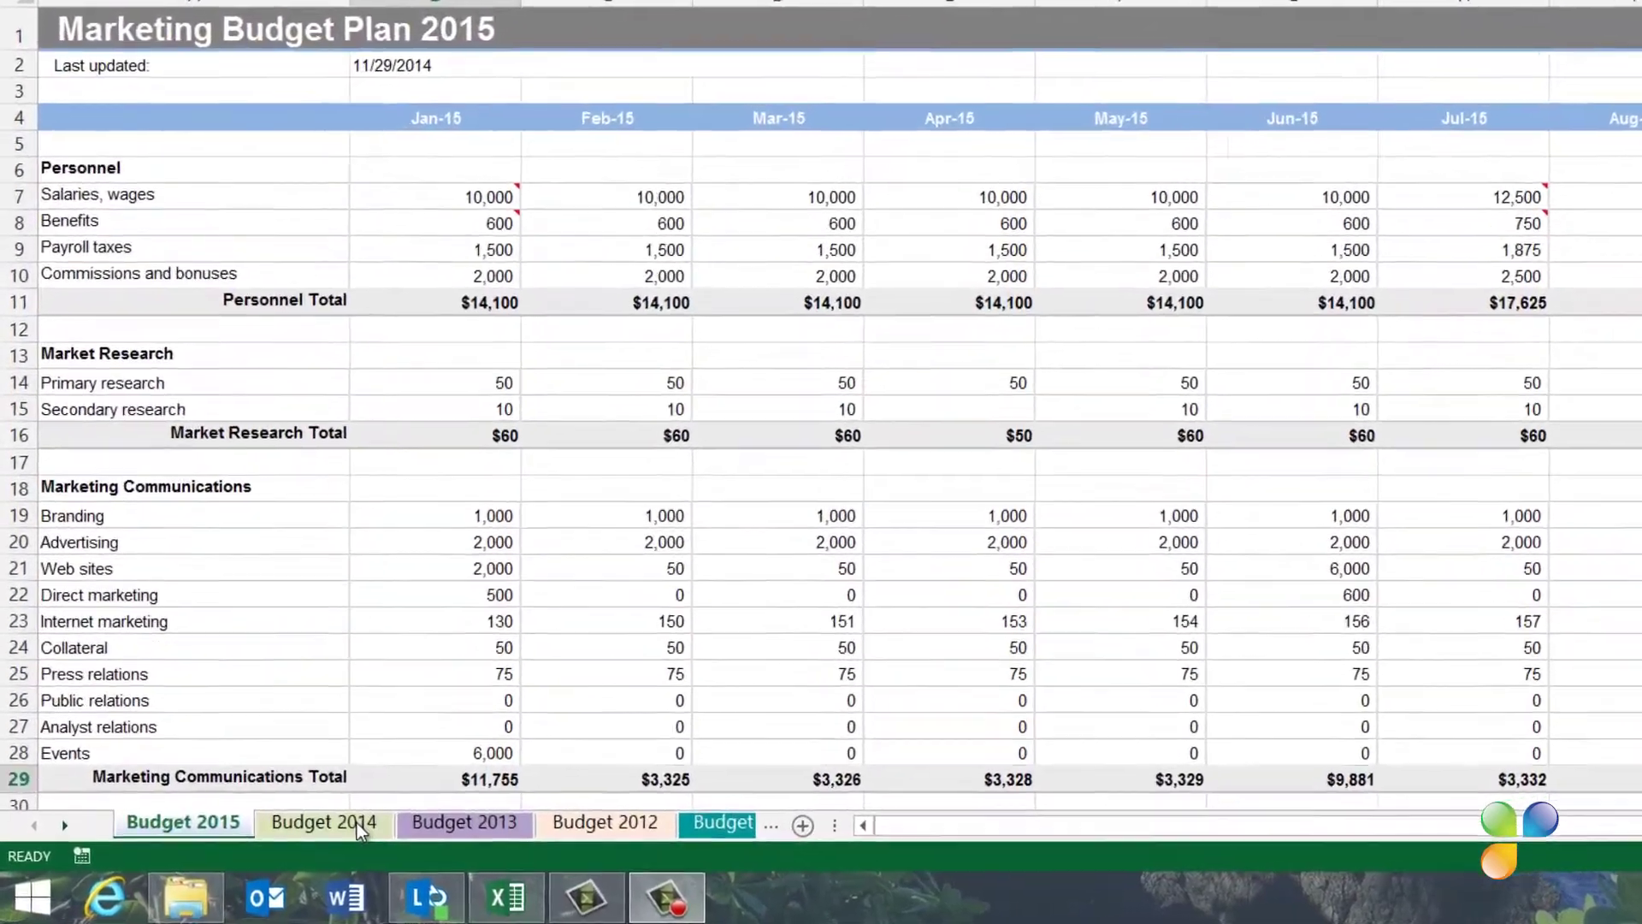
click(306, 833)
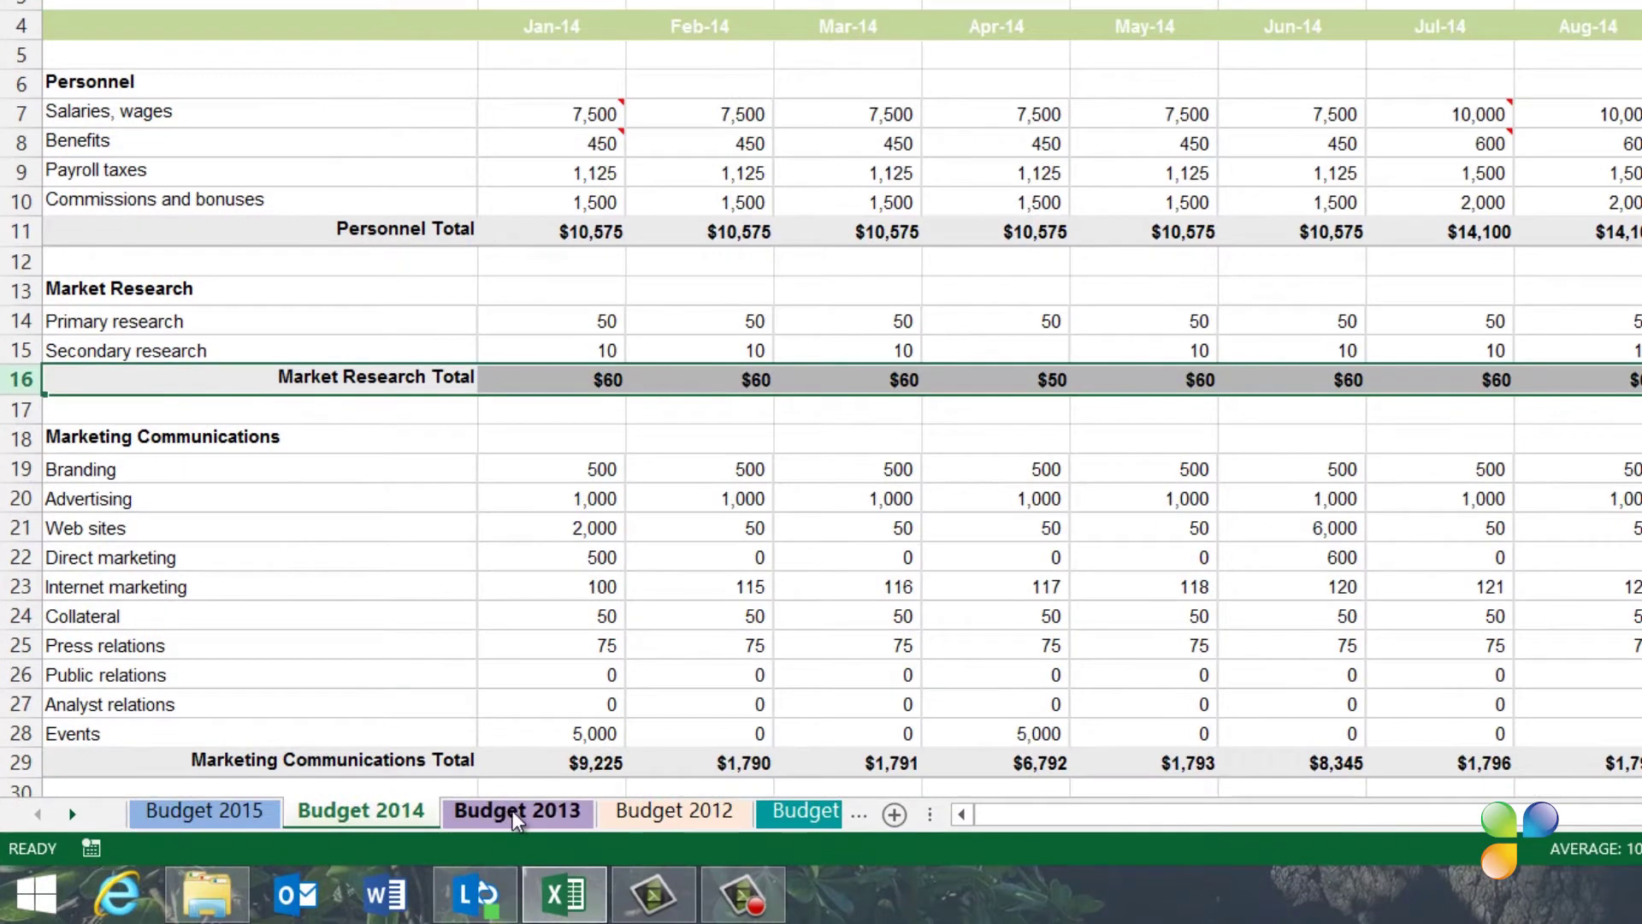
click(512, 812)
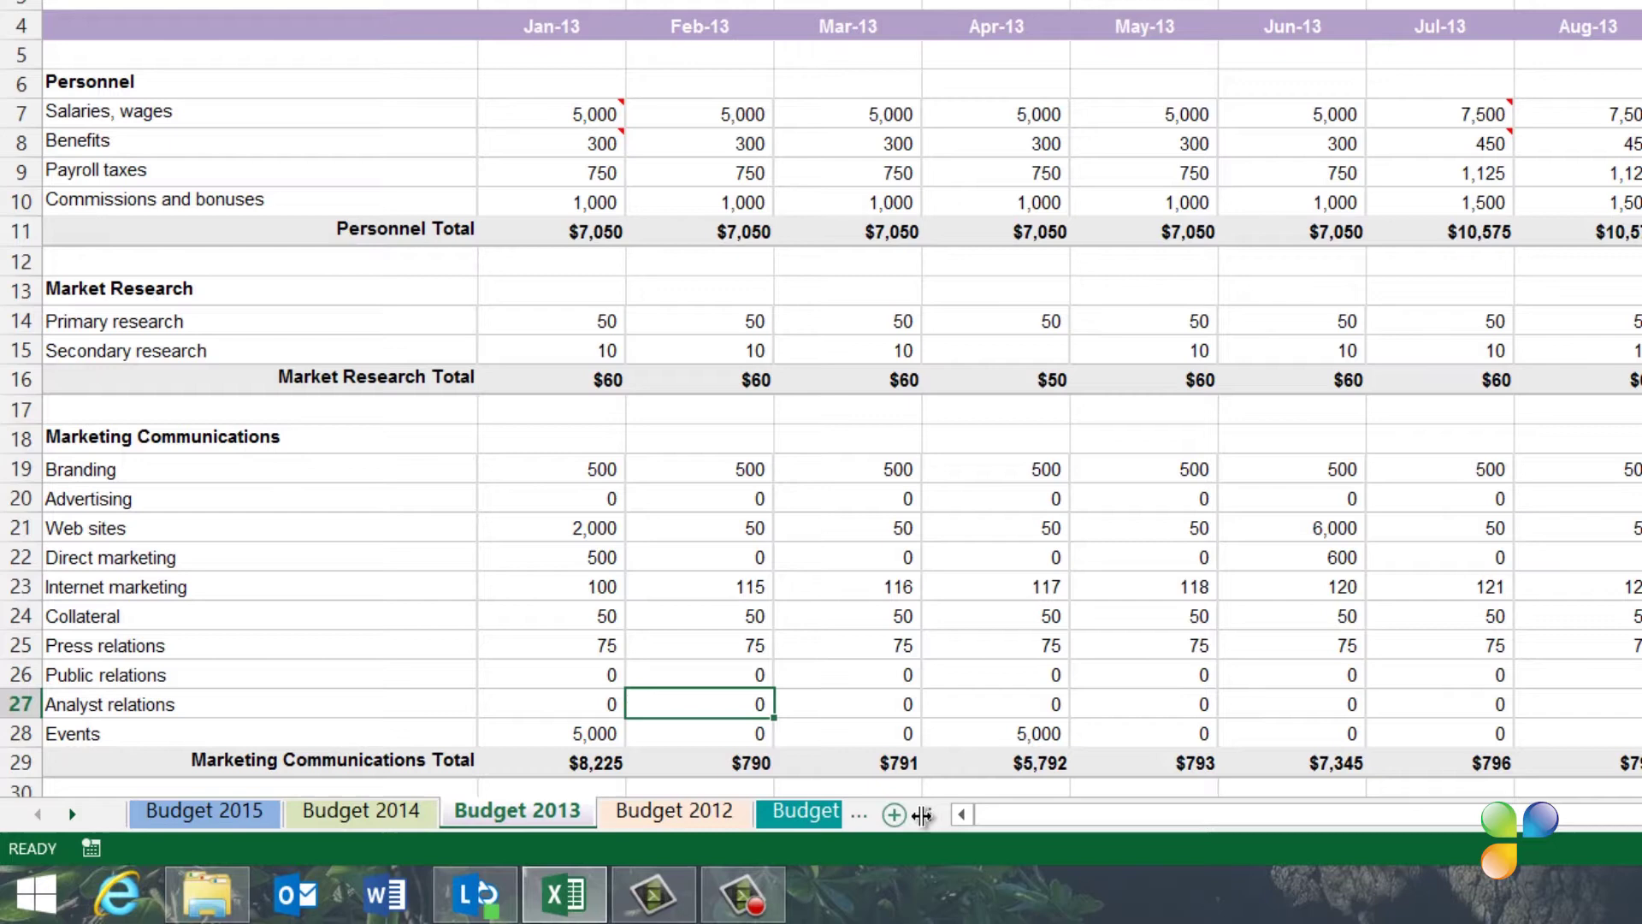
drag(931, 816, 1274, 804)
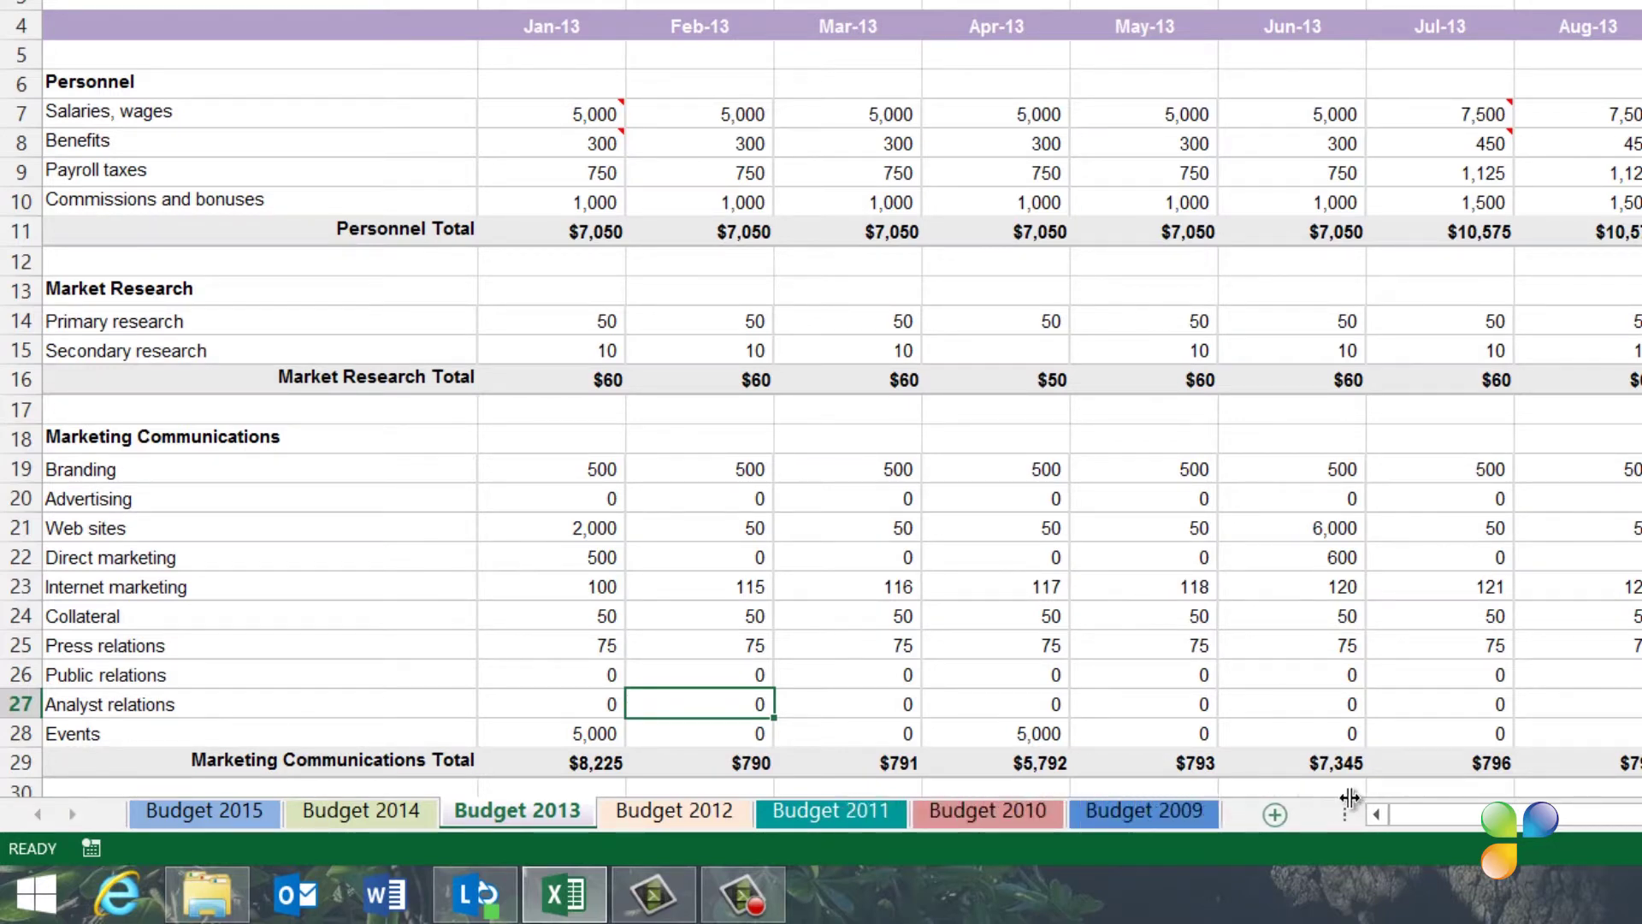
- Widen the sheet tab area and scroll the tabs until Budget 2009 is in view
drag(1273, 805, 1004, 828)
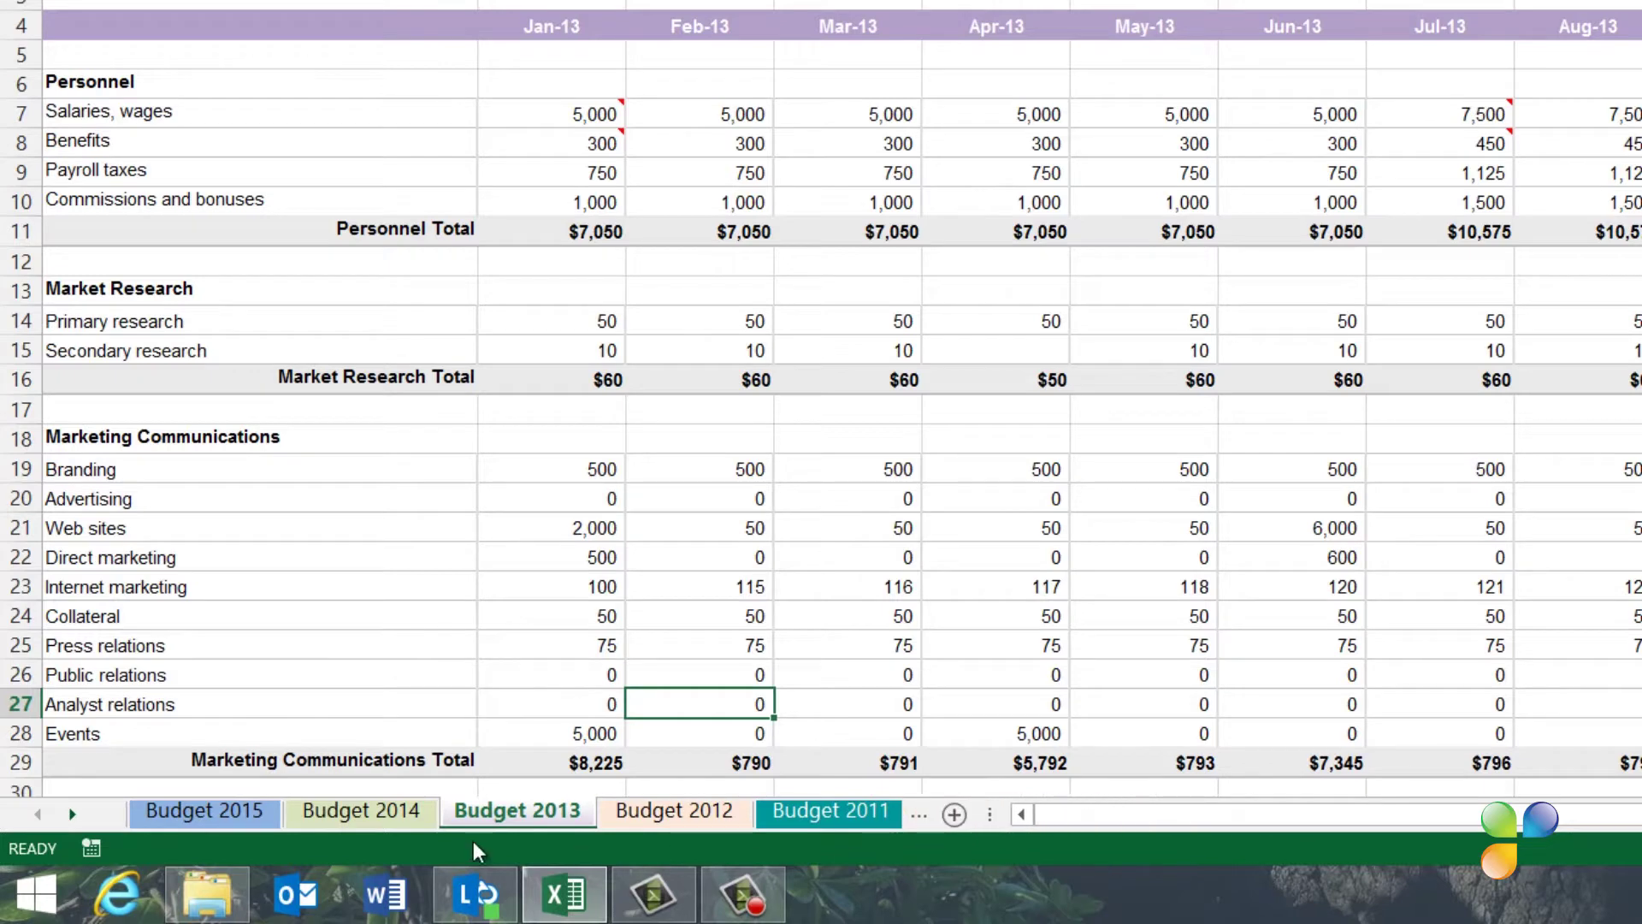
click(76, 815)
click(76, 814)
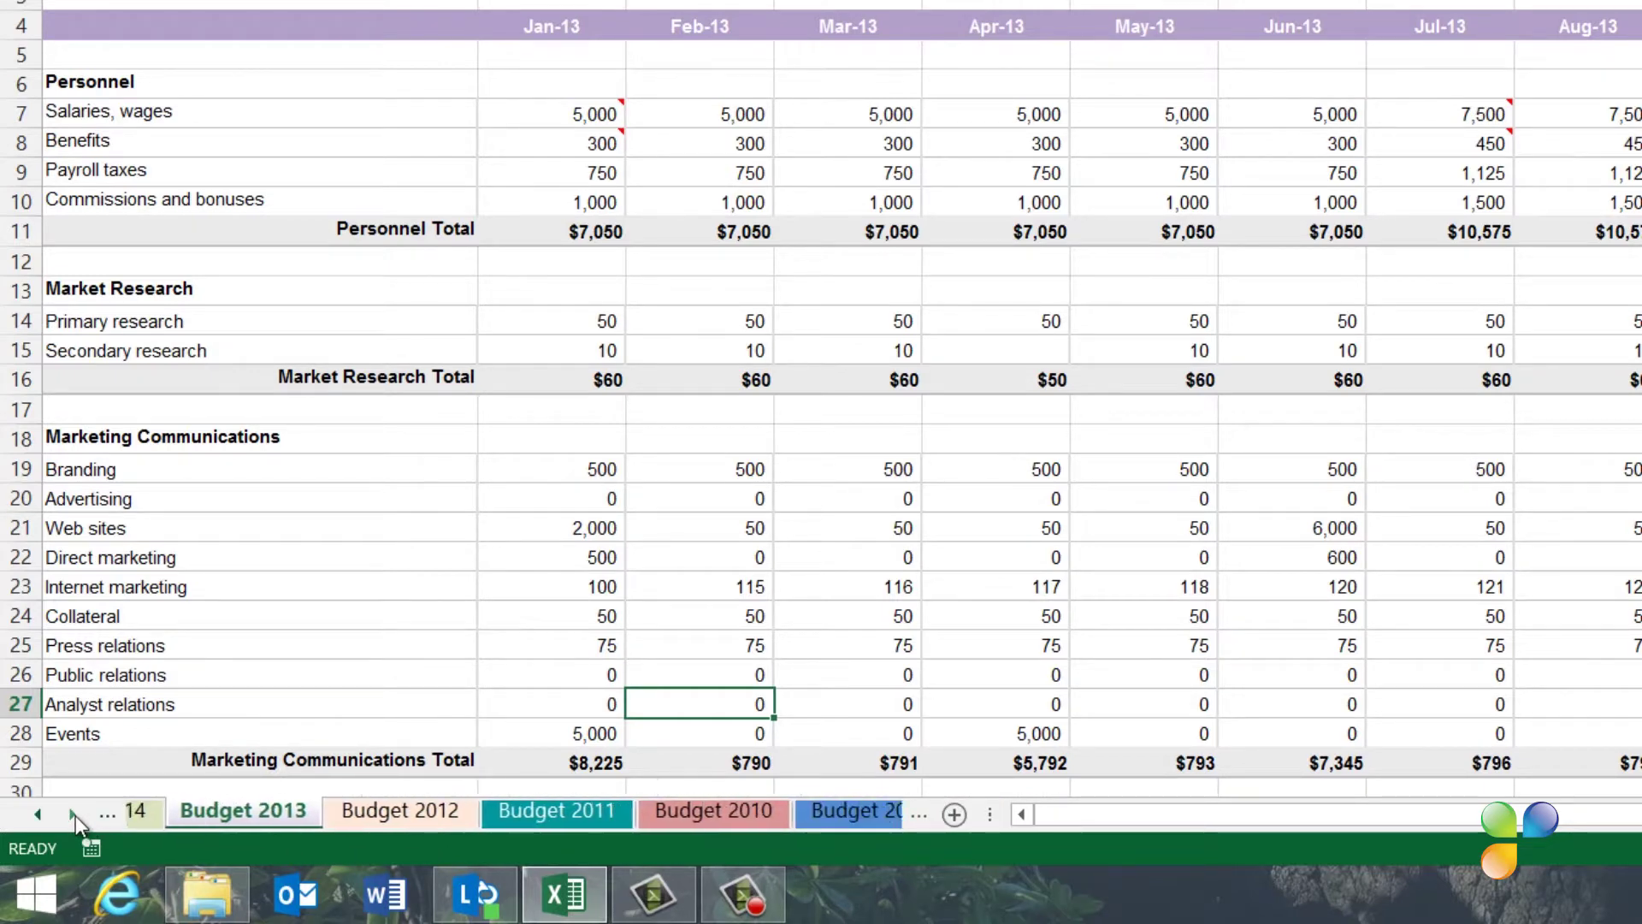
click(76, 814)
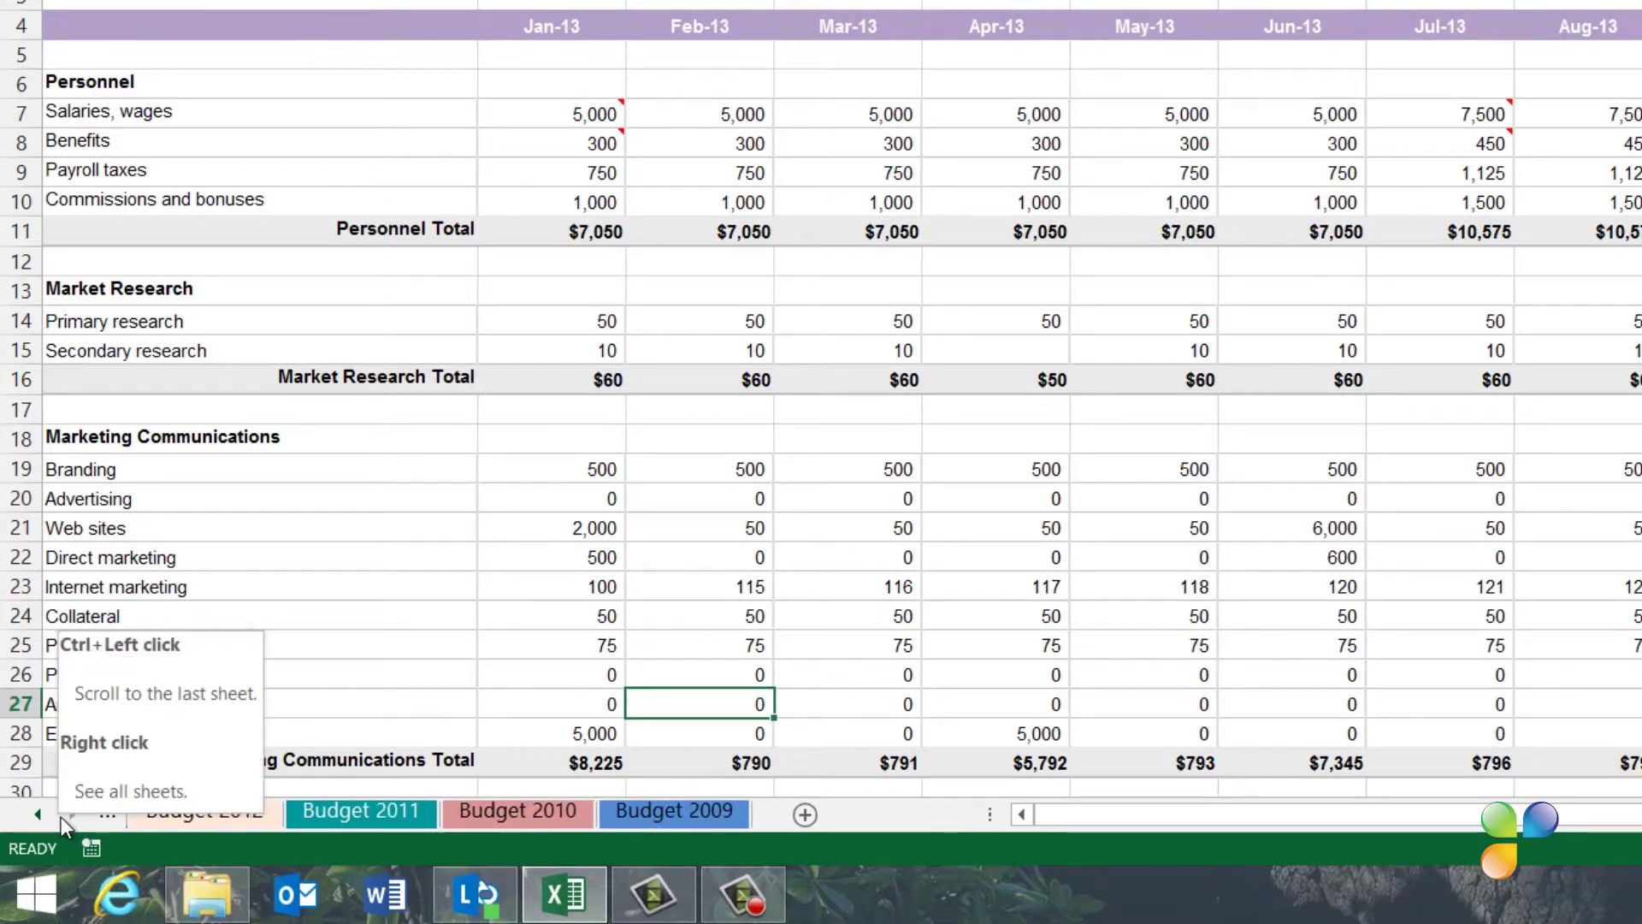
right_click(61, 817)
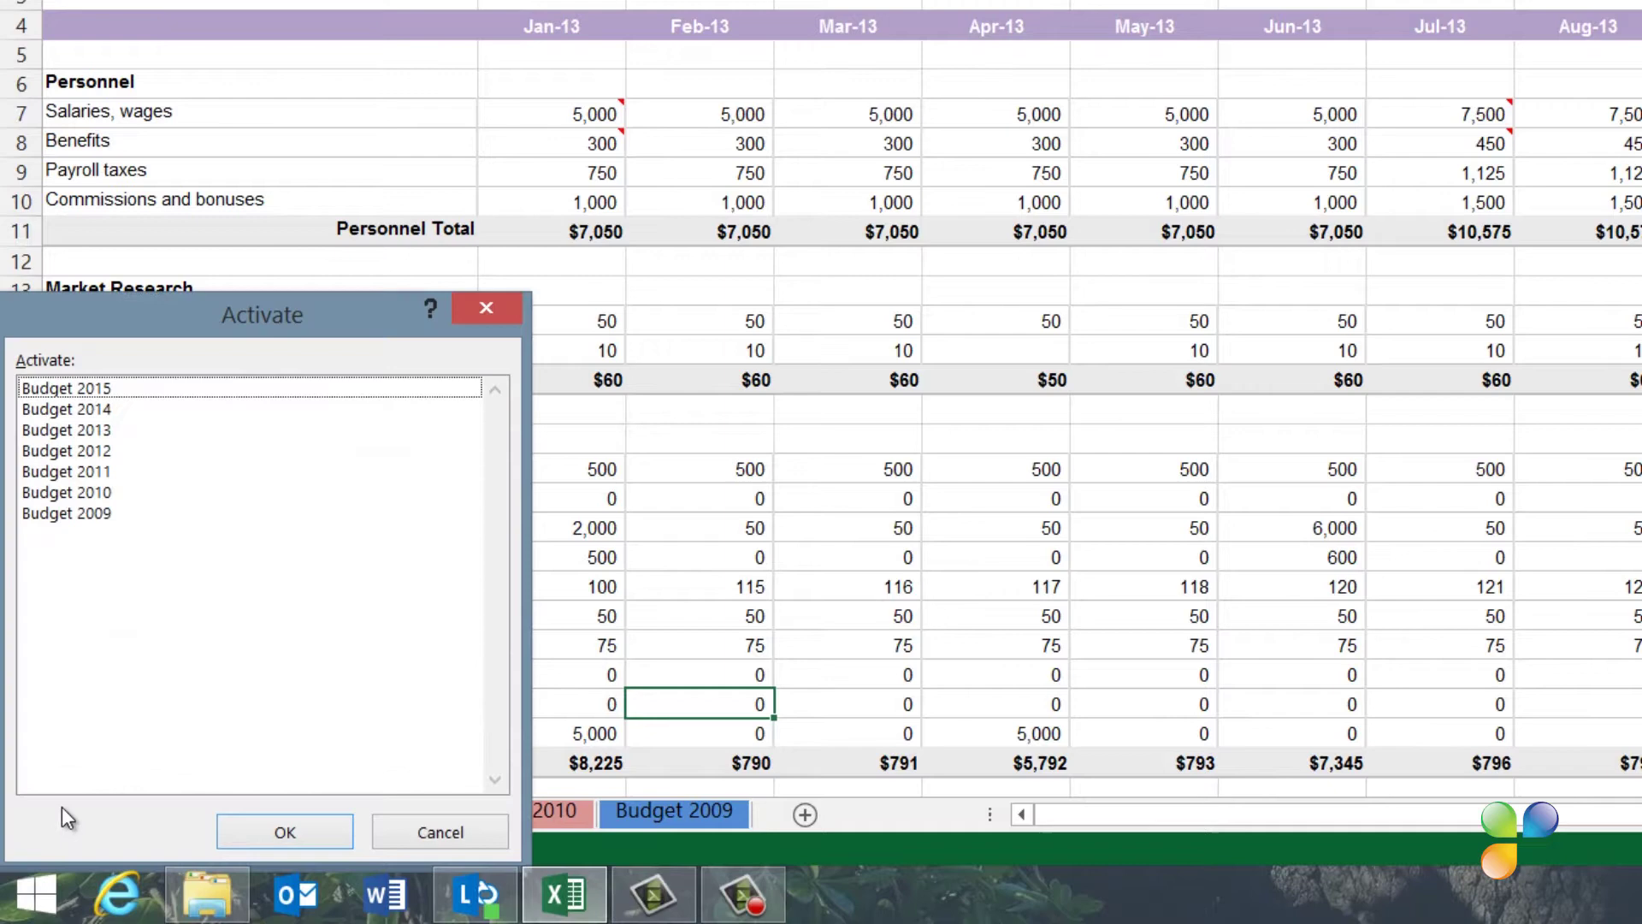
click(103, 412)
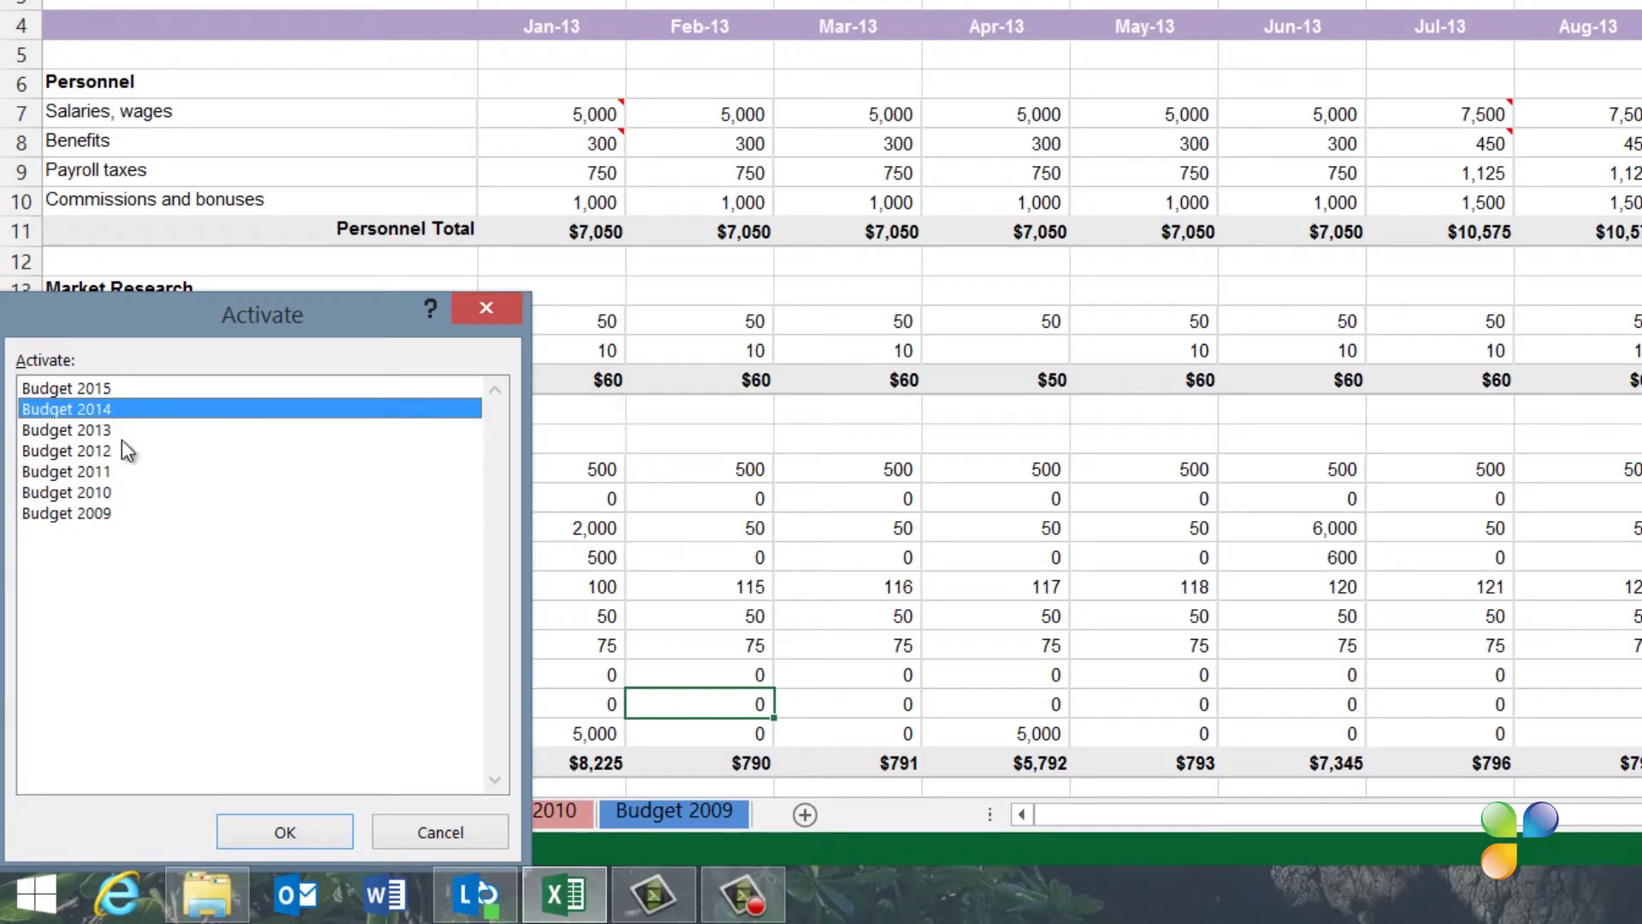
click(301, 832)
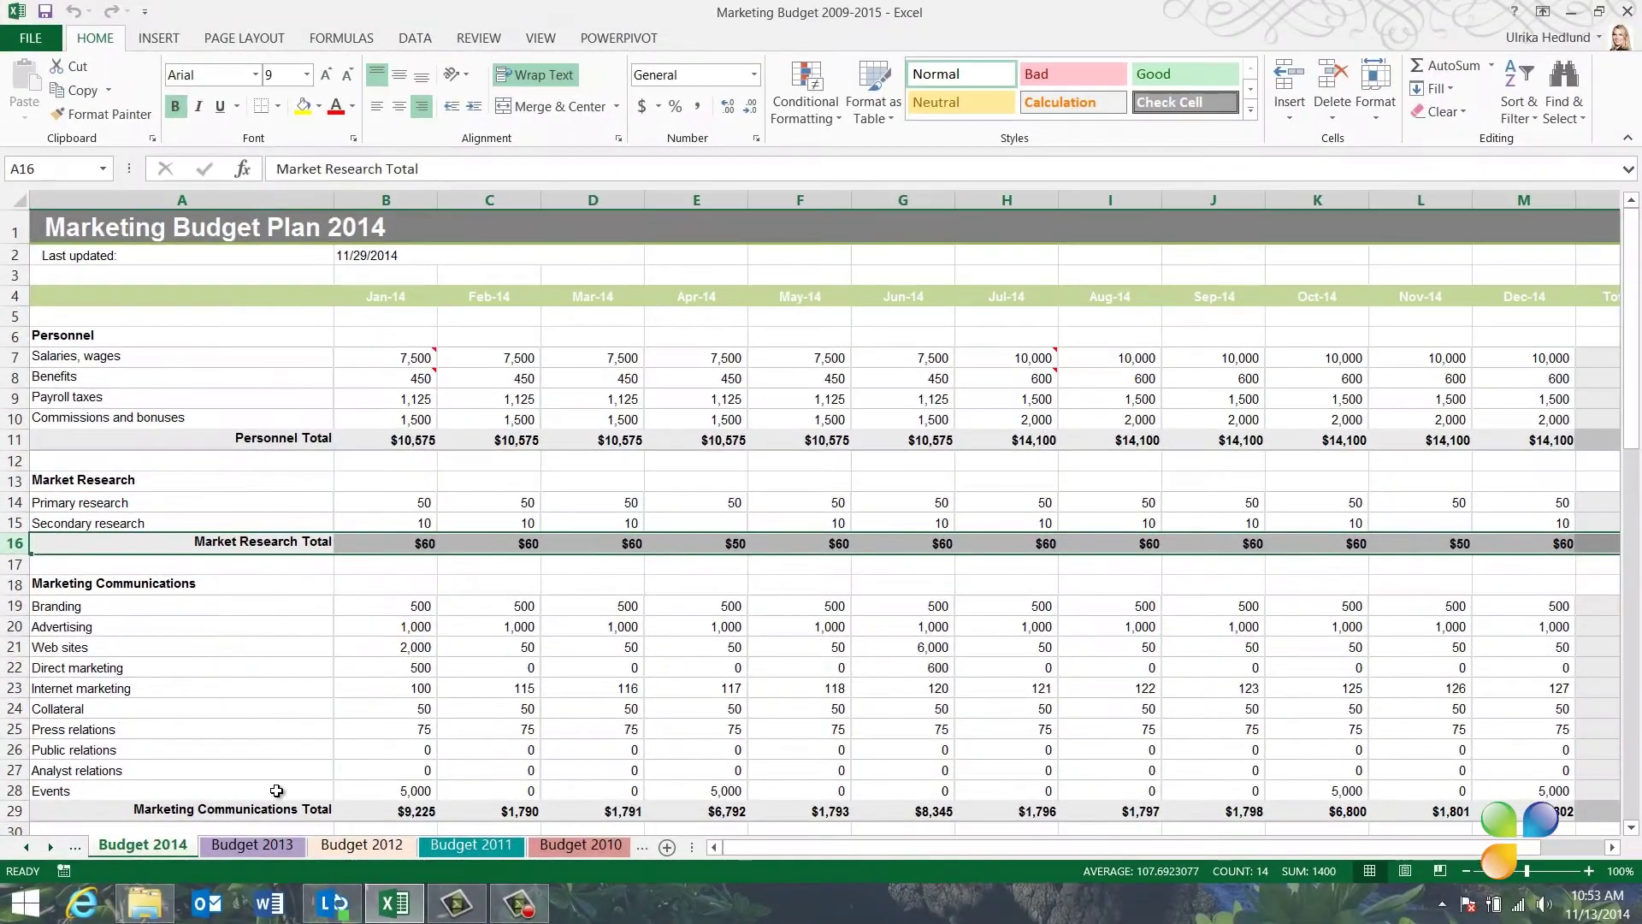
key(ctrl+Page_Down)
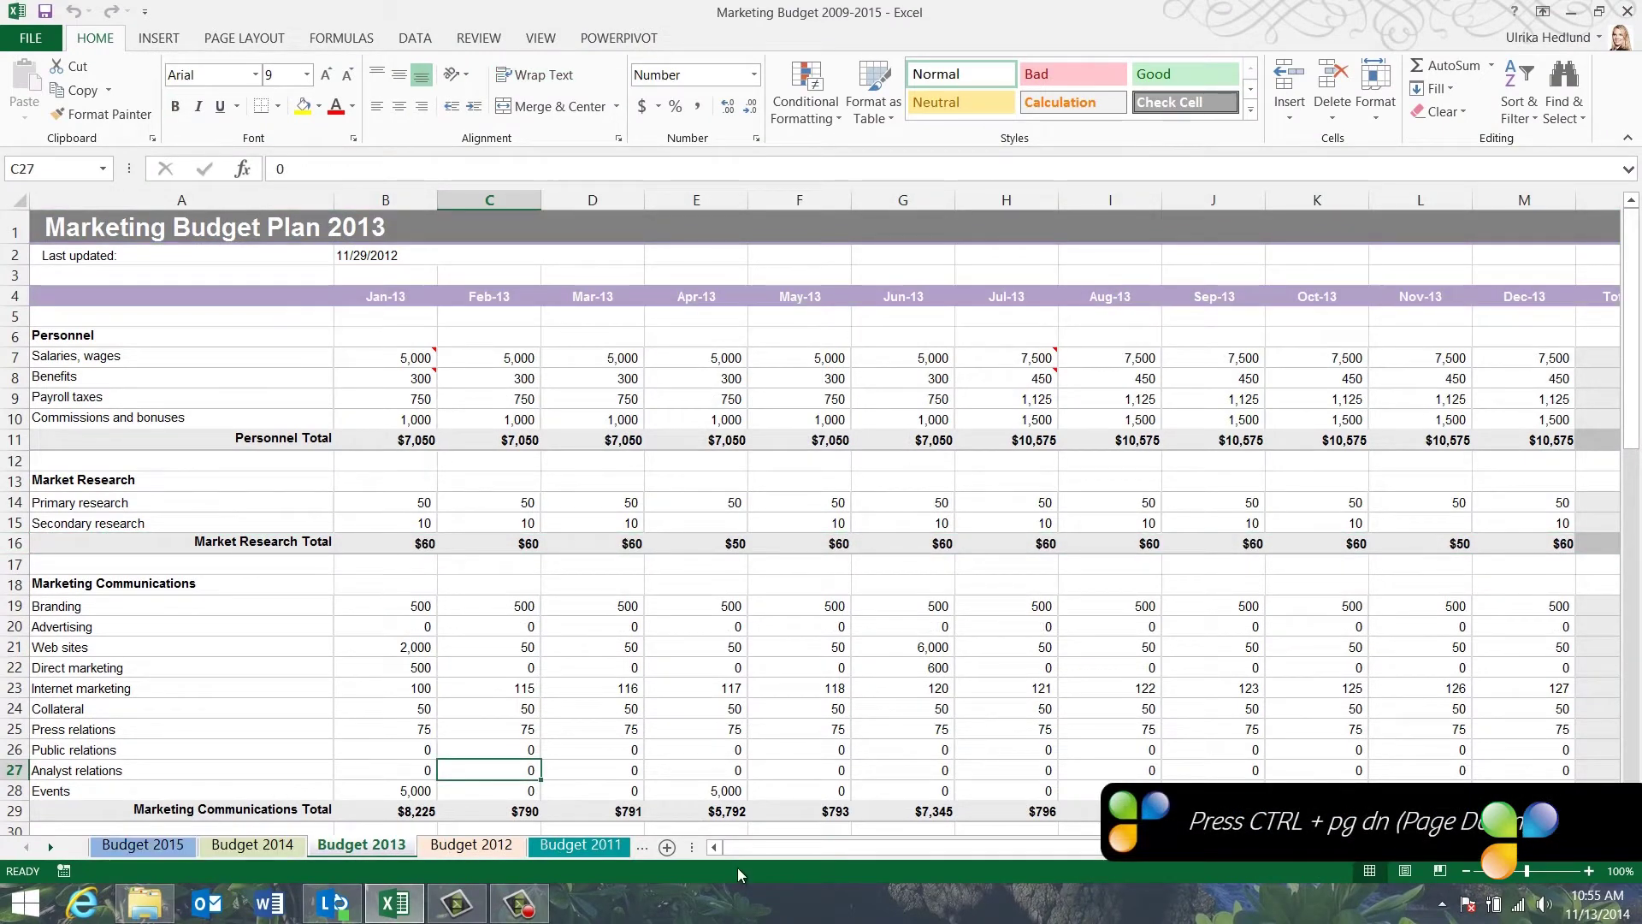
key(ctrl+Page_Down)
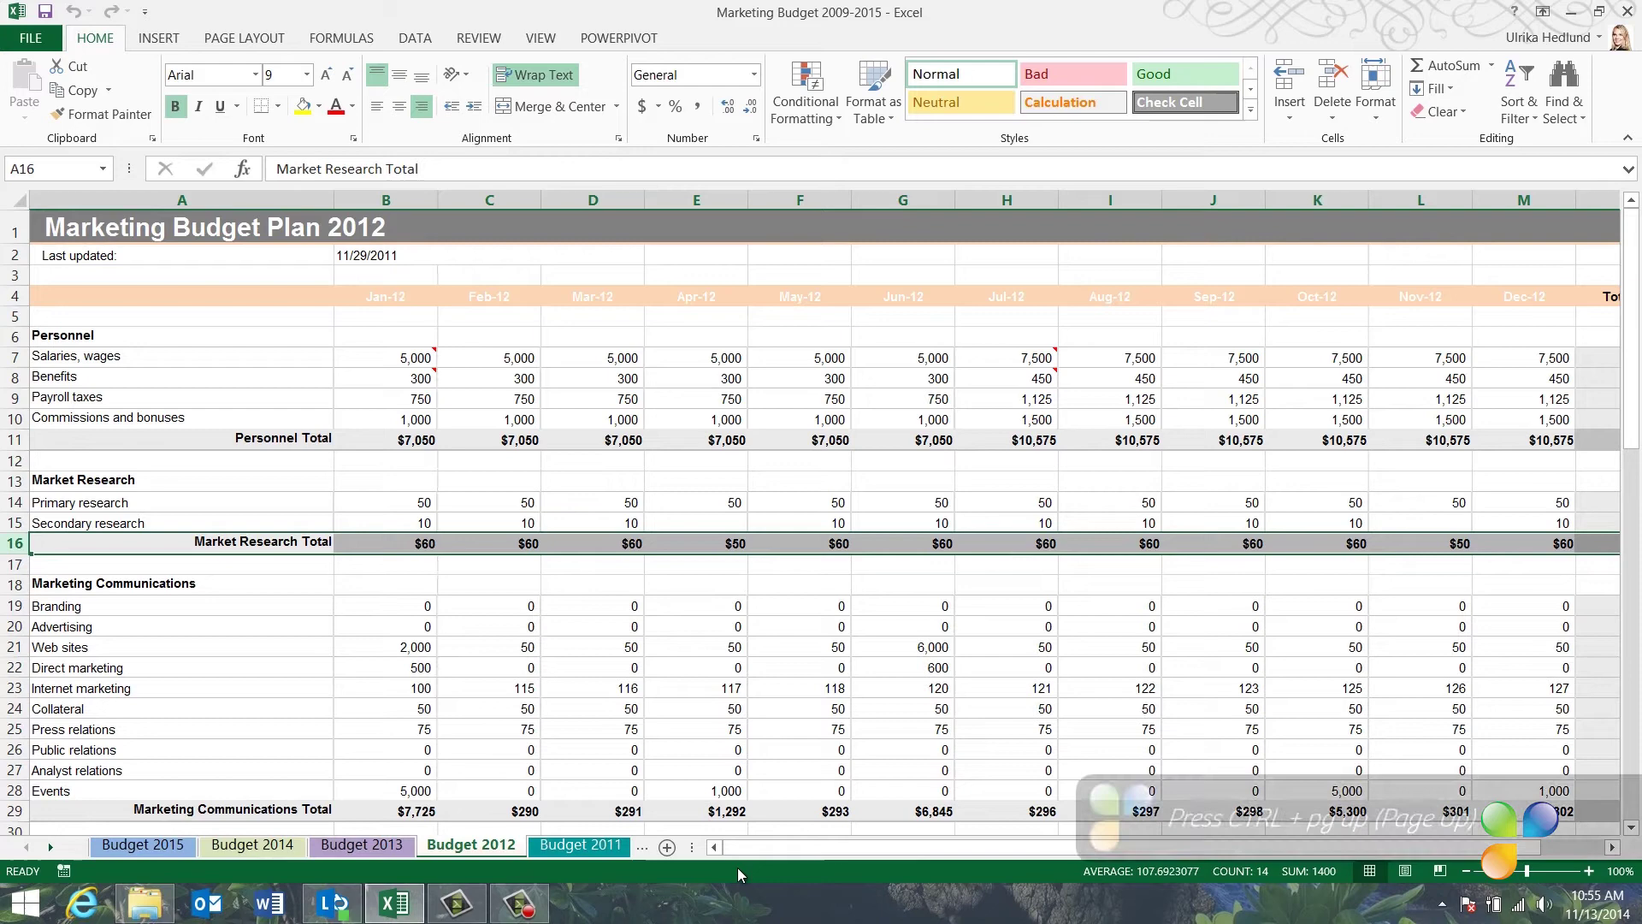
key(ctrl+Page_Up)
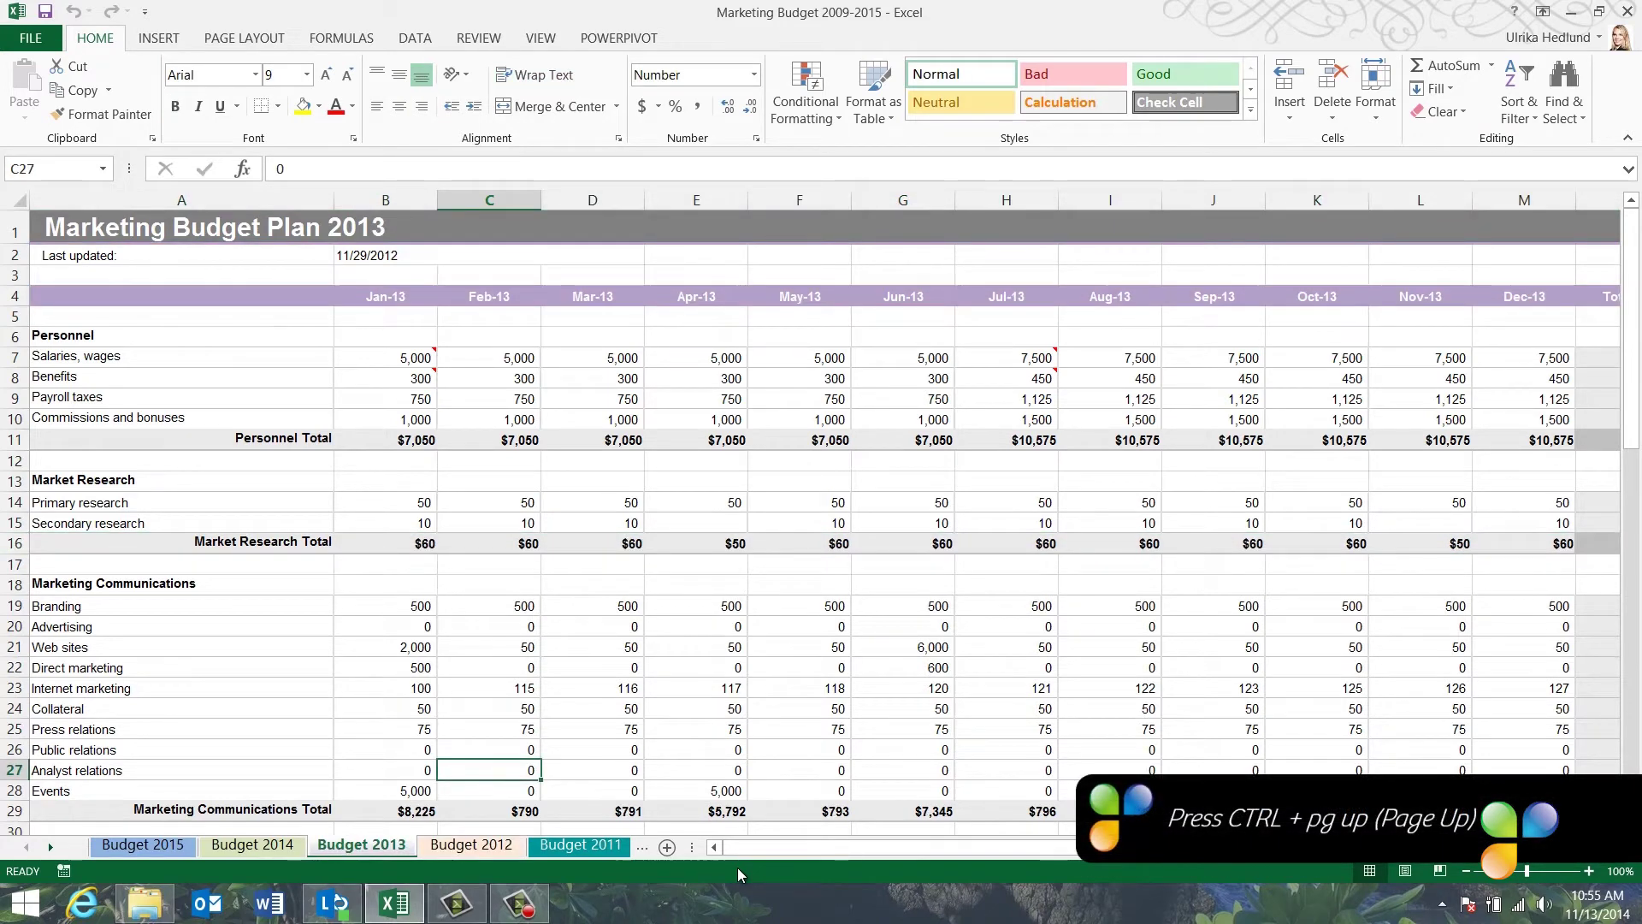
key(ctrl+Page_Up)
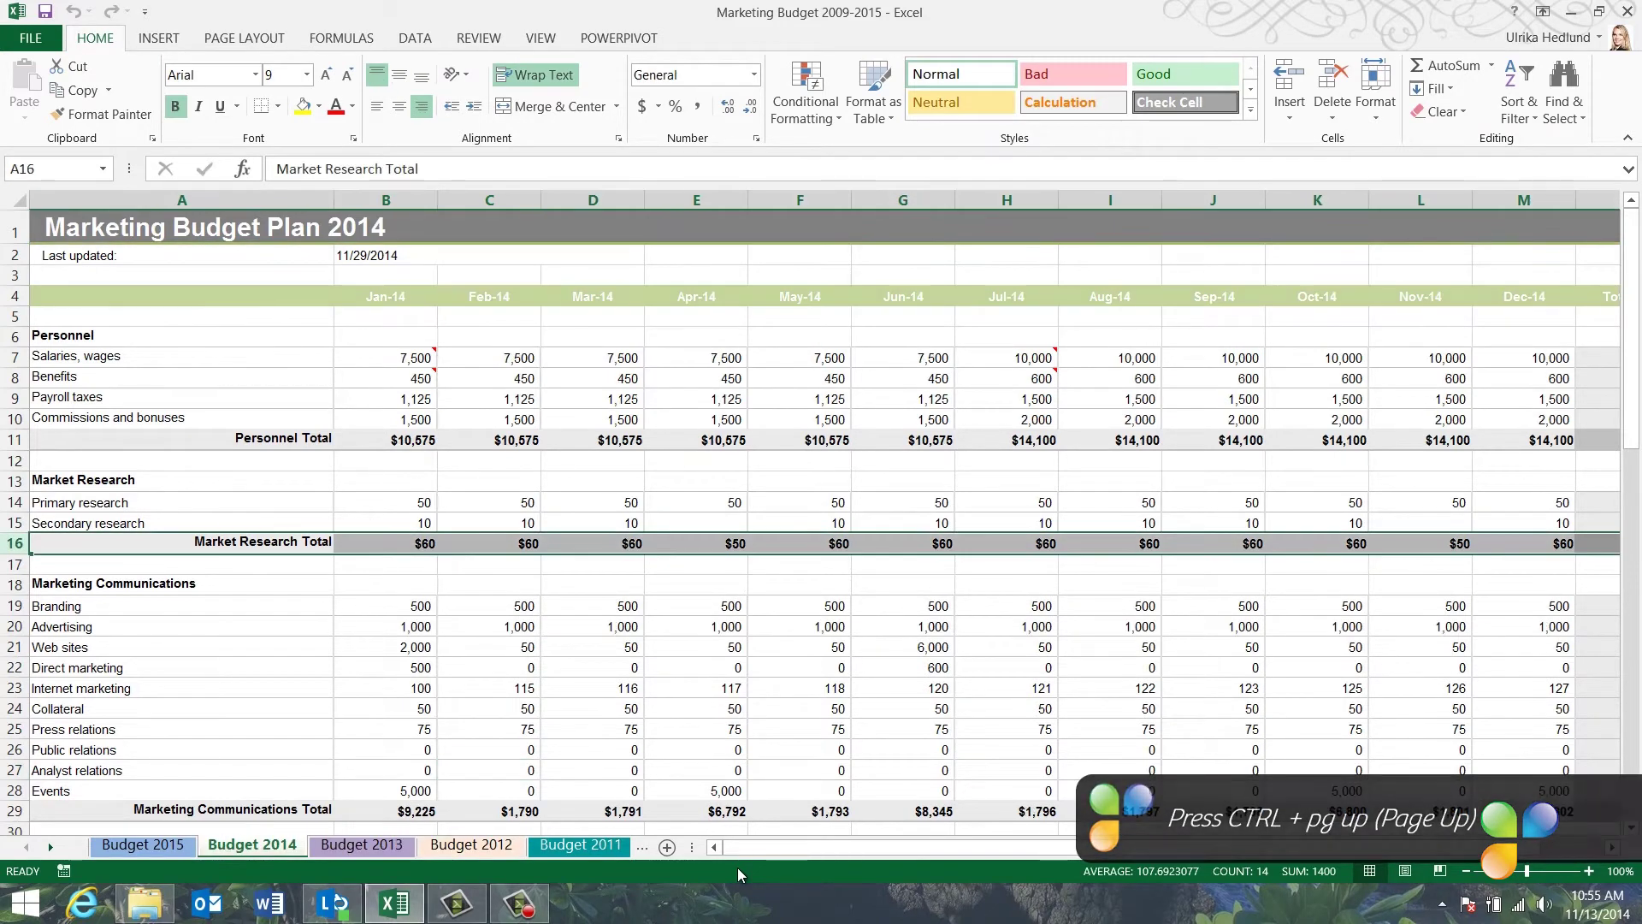
key(ctrl+Page_Up)
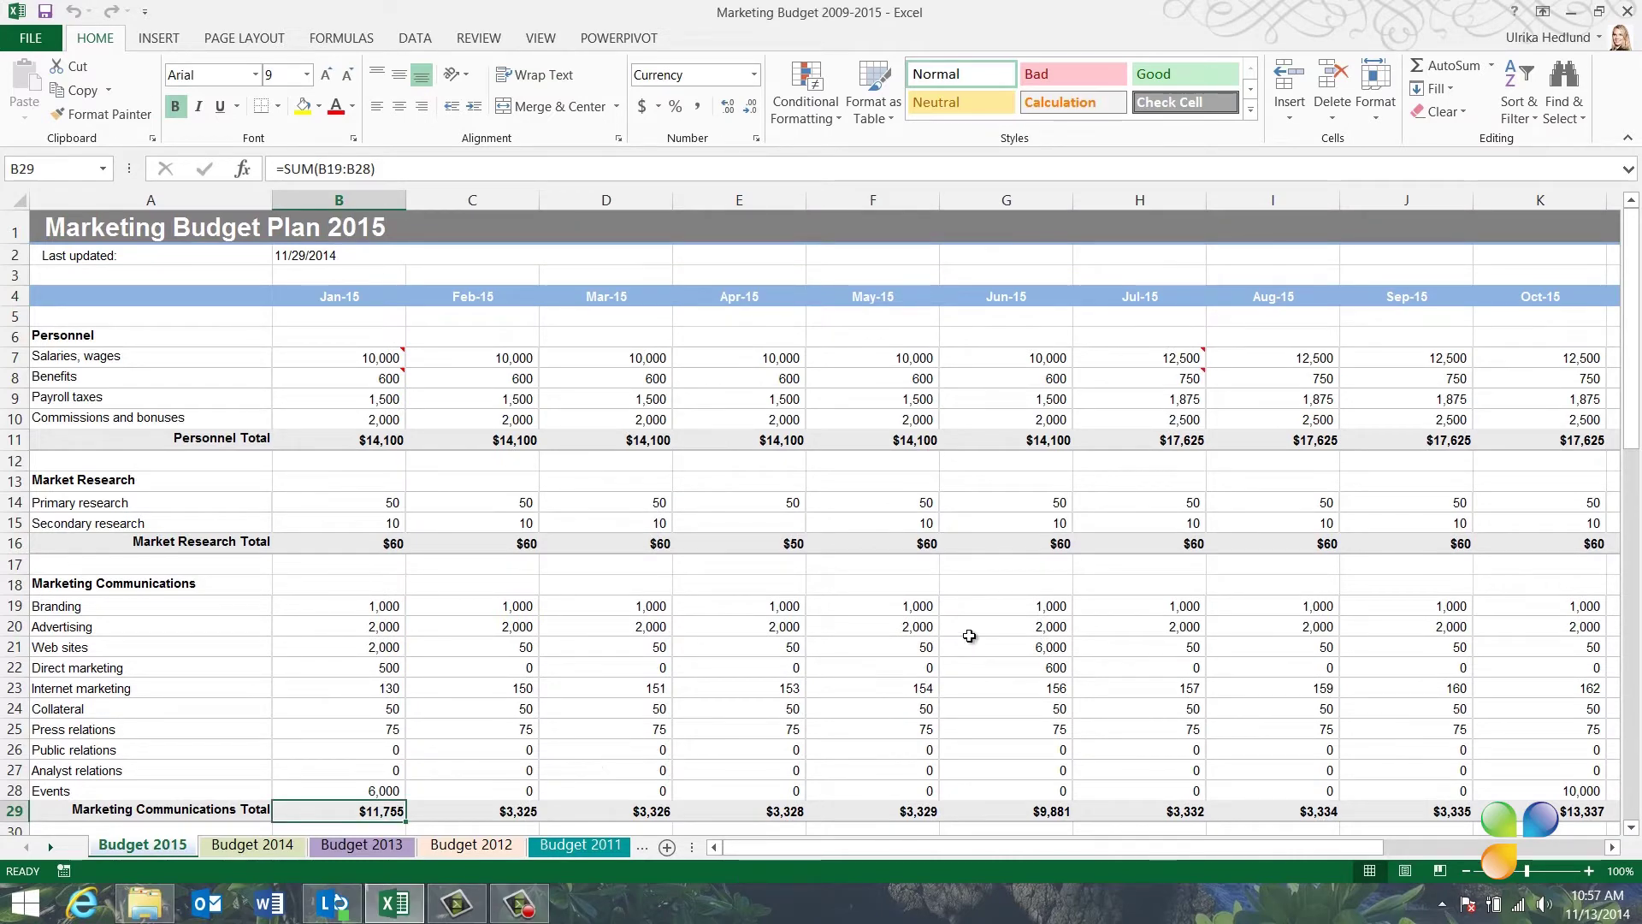
scroll(969, 636, down, 3)
scroll(968, 635, down, 5)
drag(966, 847, 1205, 851)
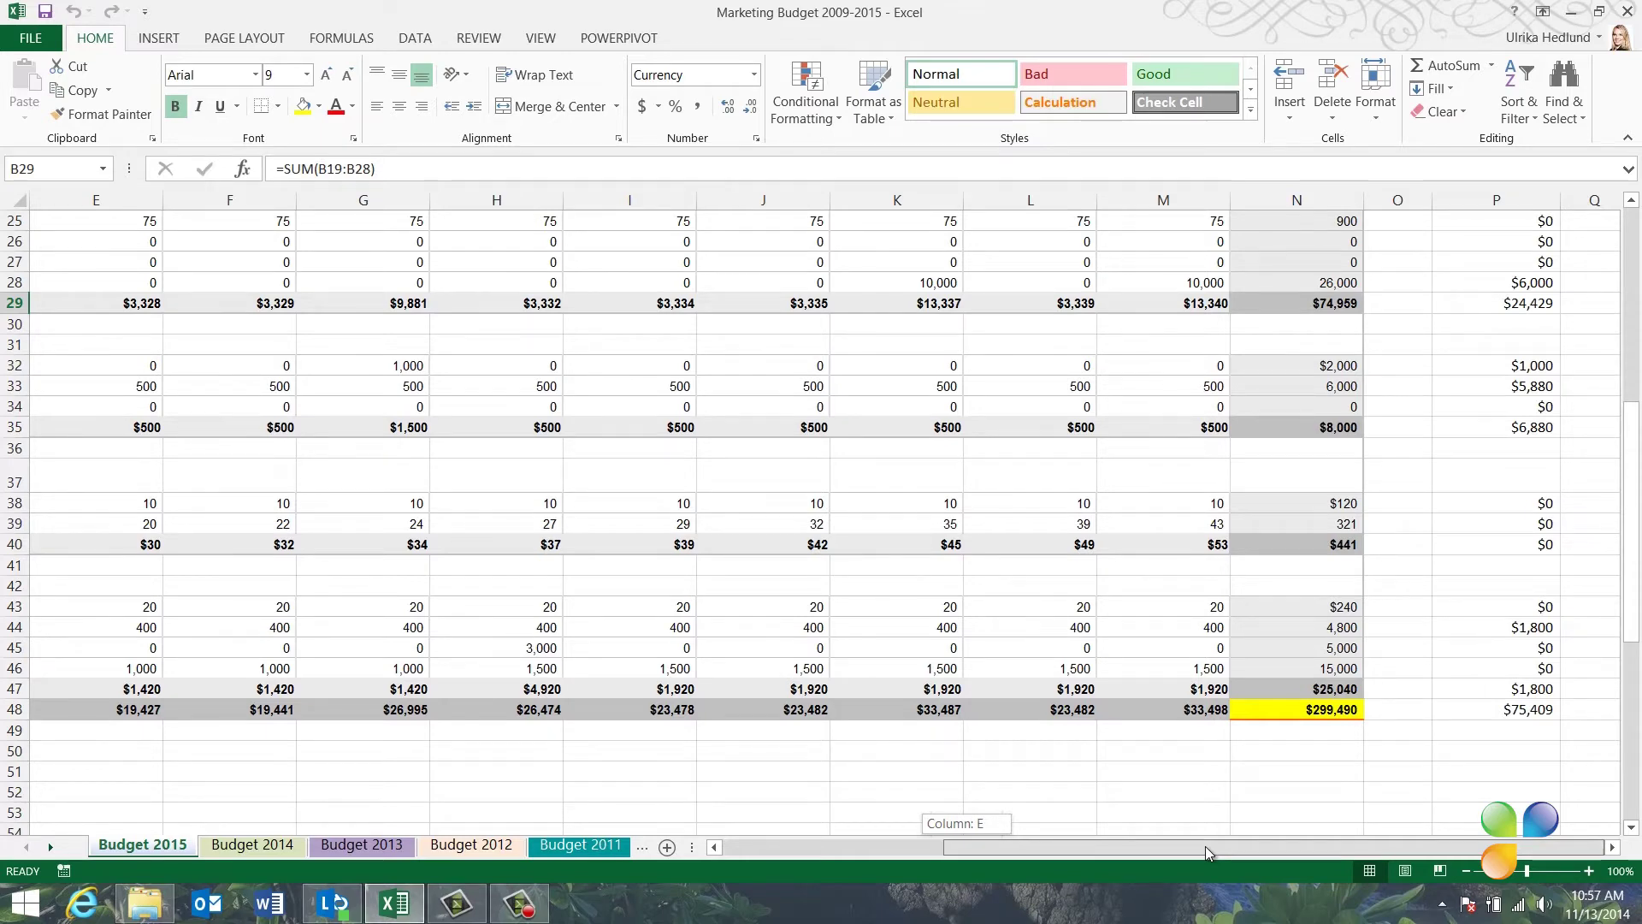
drag(1204, 845, 965, 848)
scroll(726, 740, up, 5)
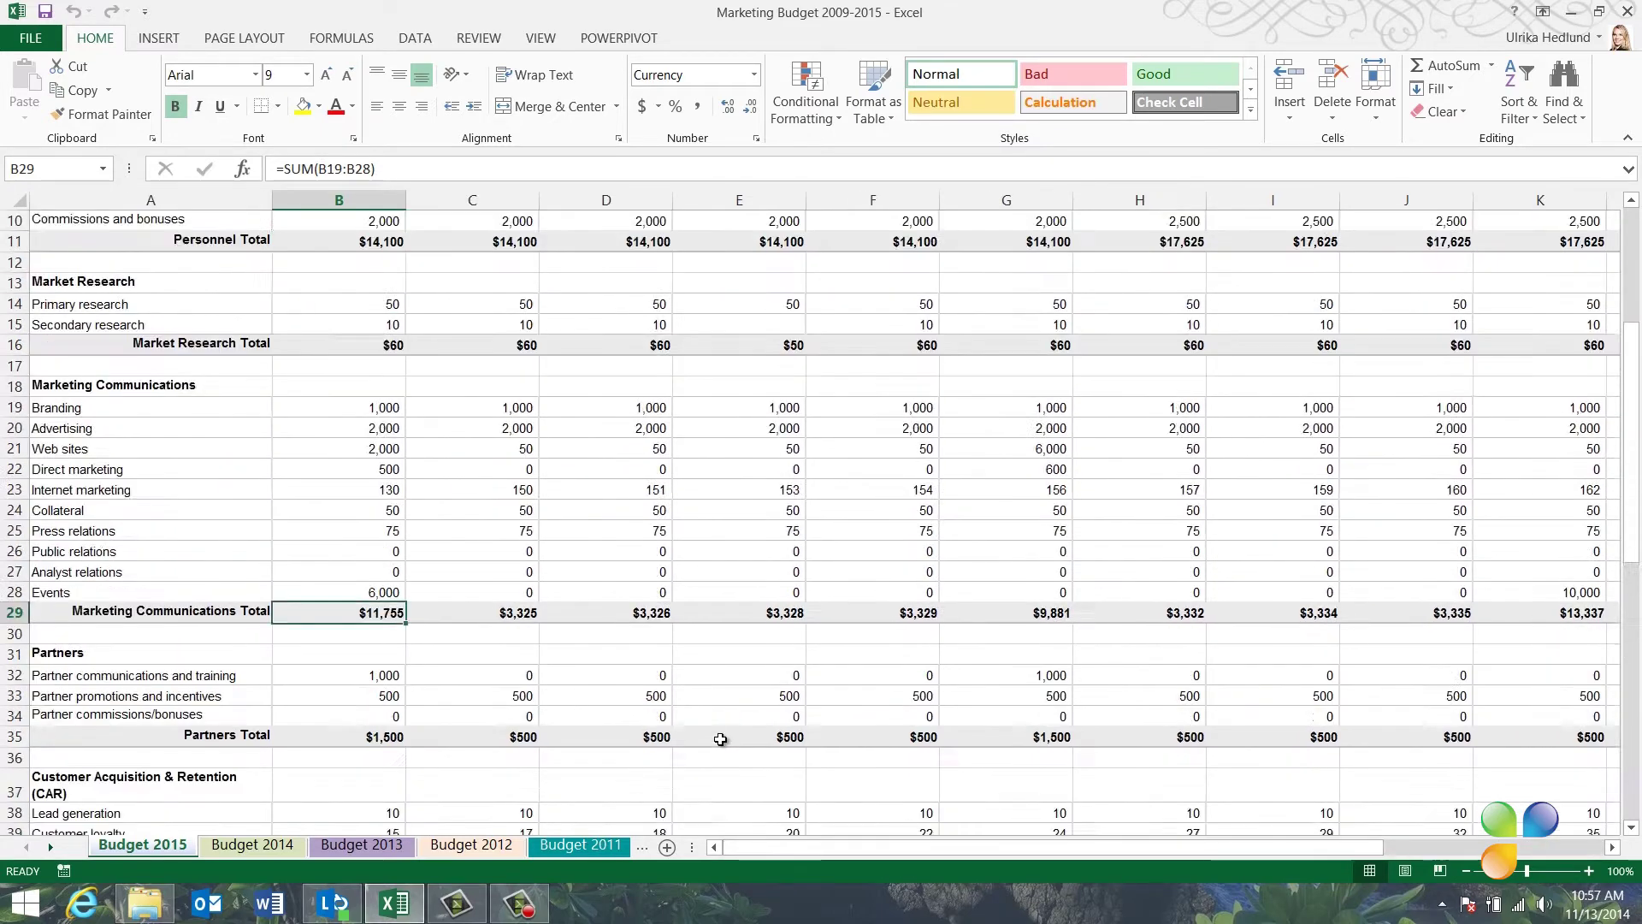
scroll(719, 741, up, 3)
click(218, 244)
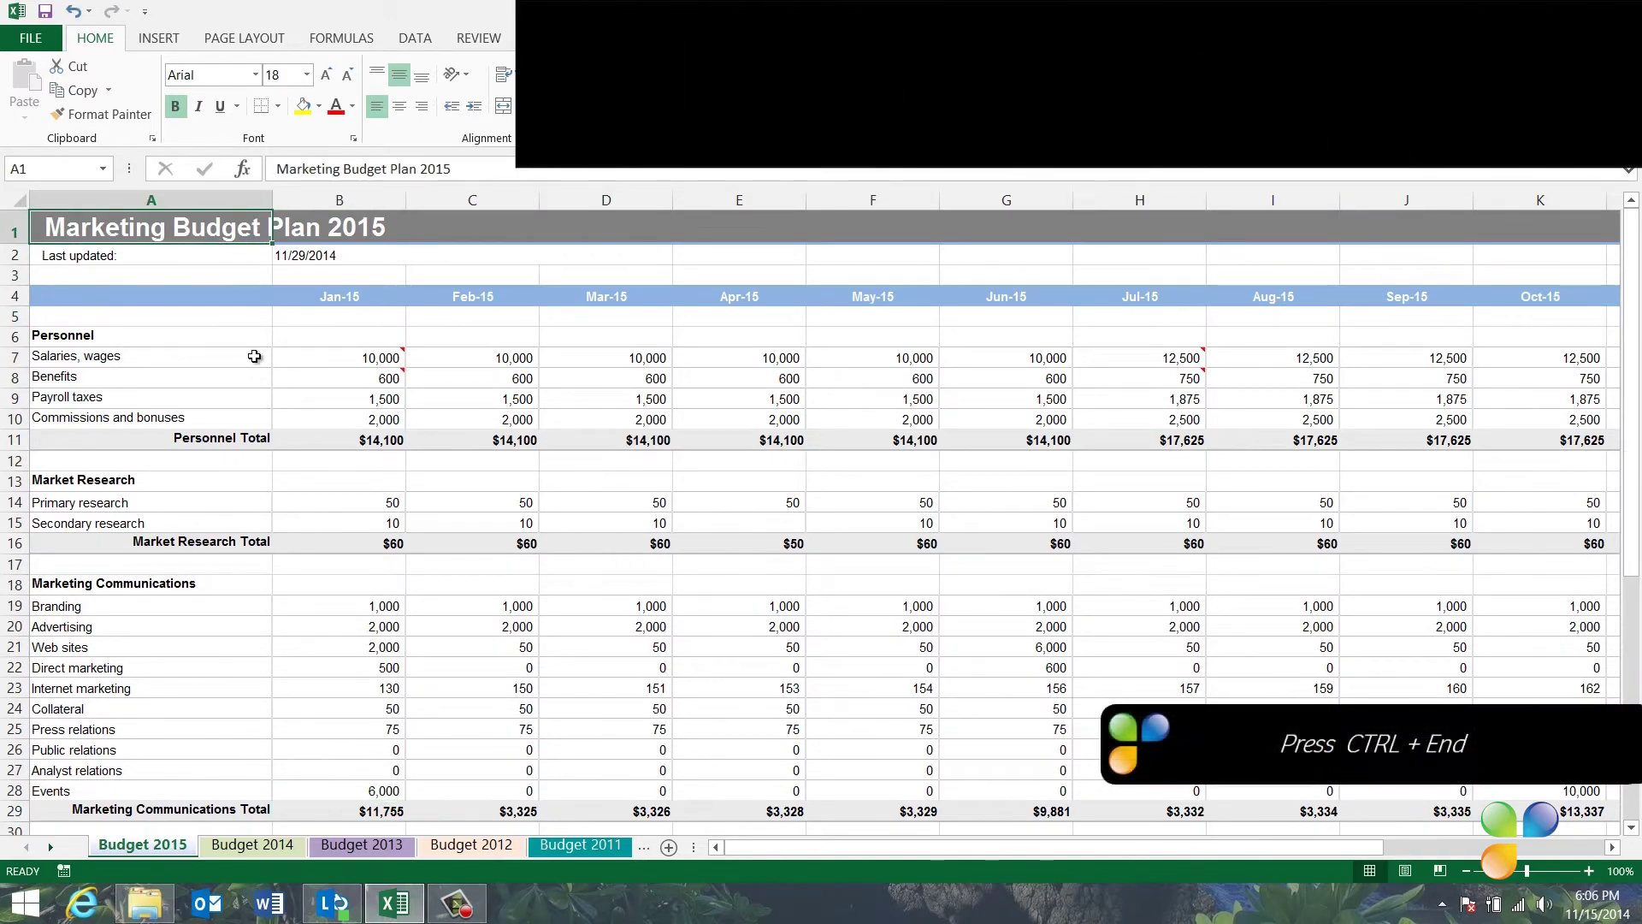
key(ctrl+End)
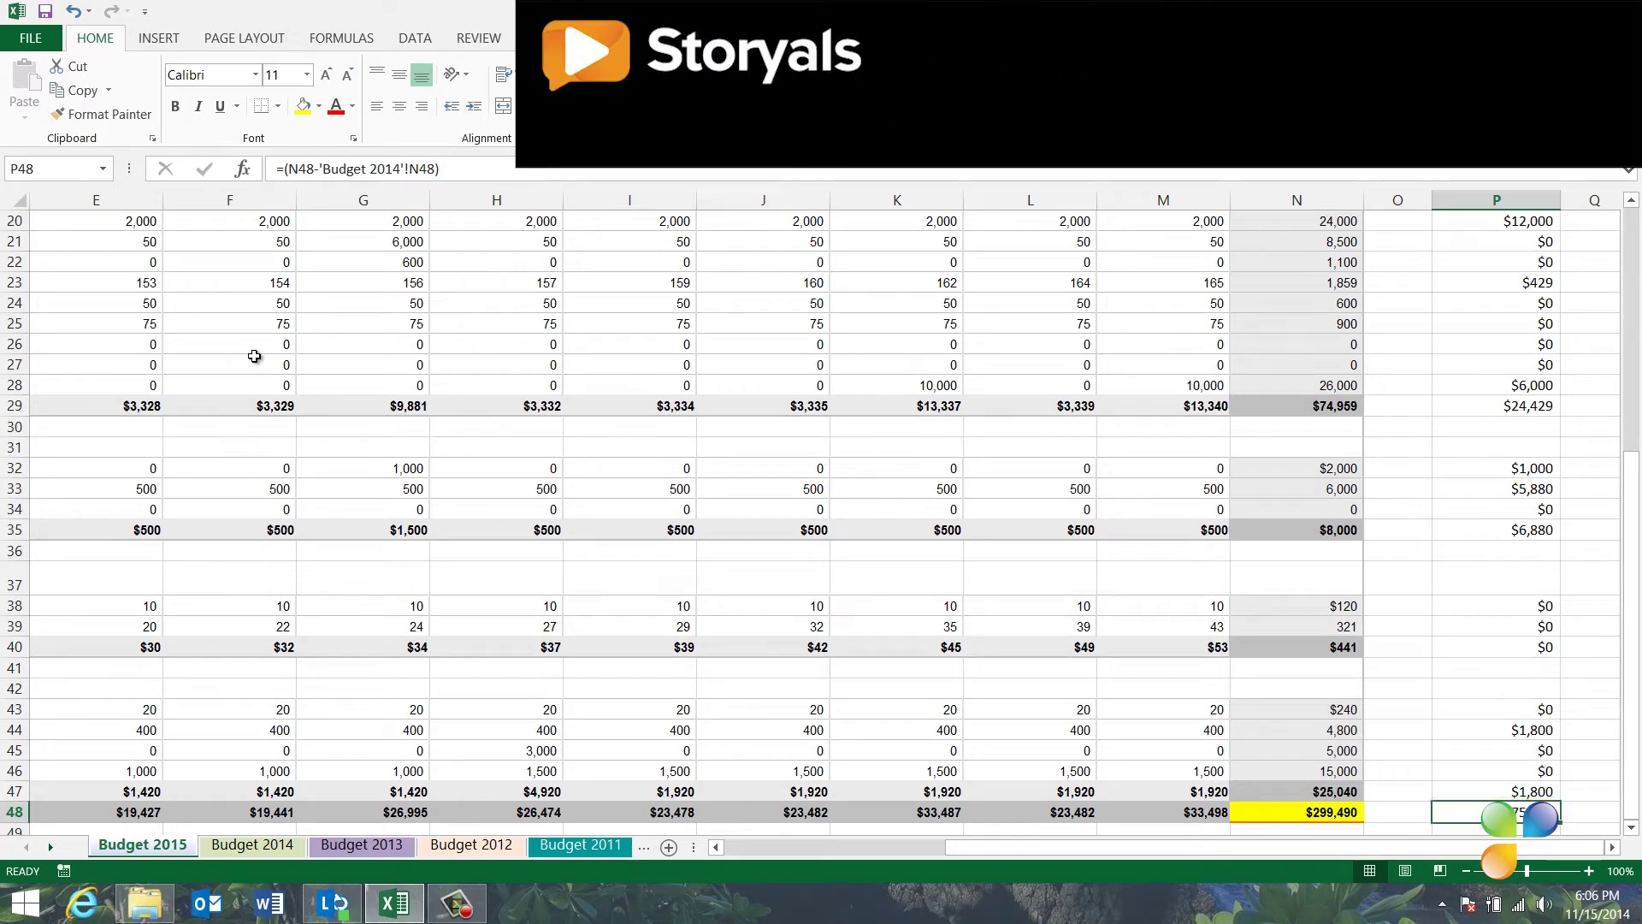
key(ctrl+Home)
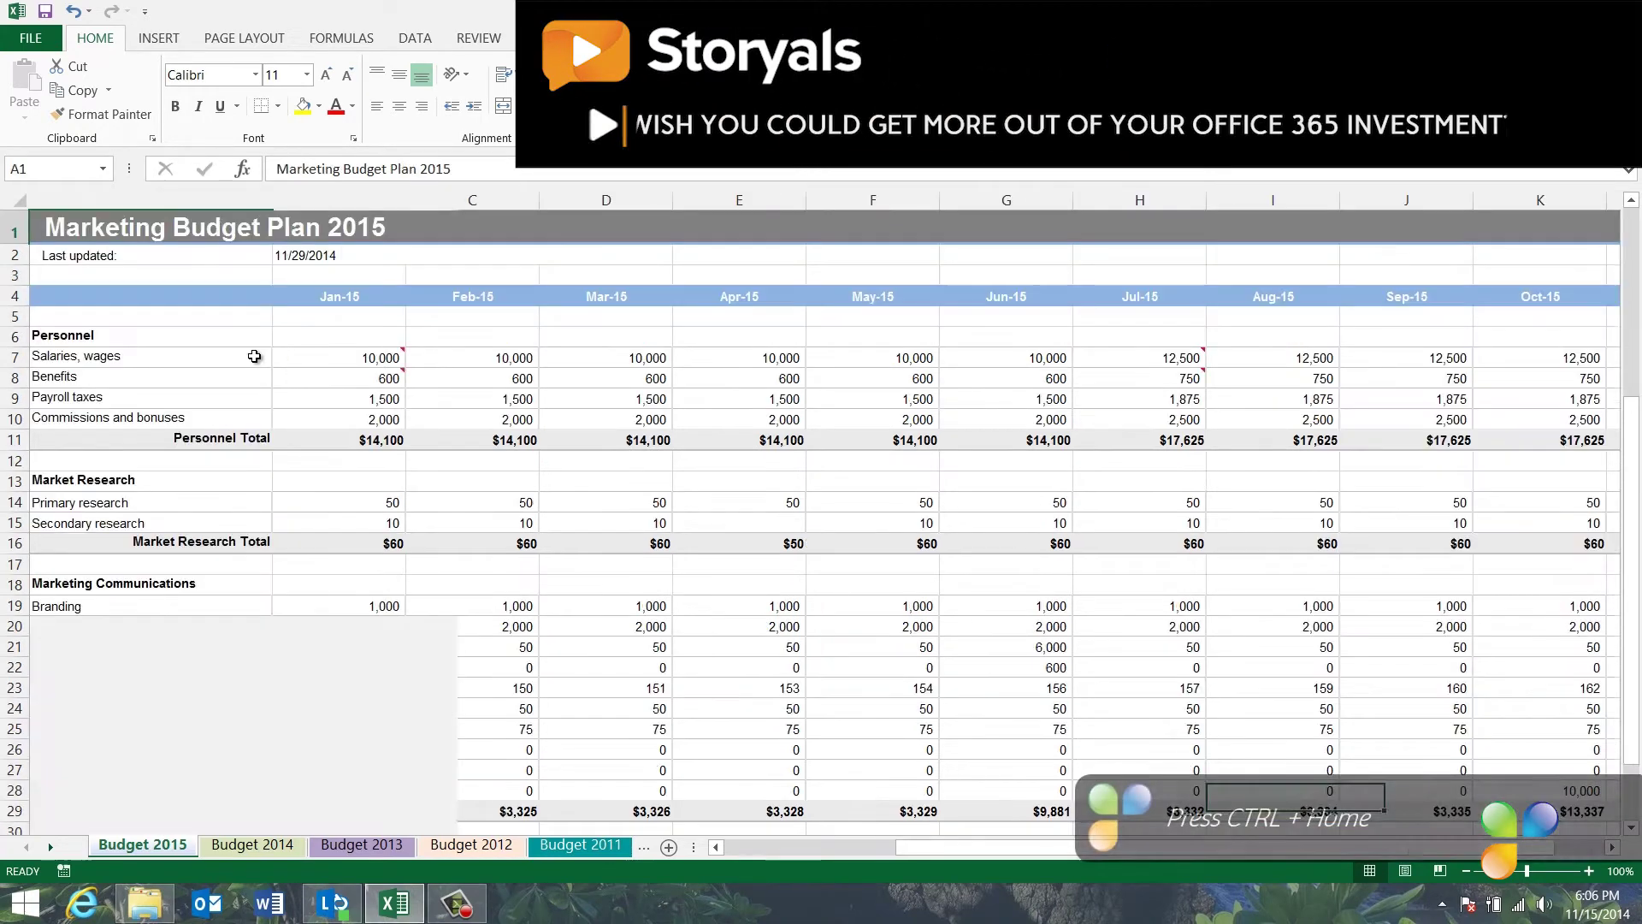
click(157, 355)
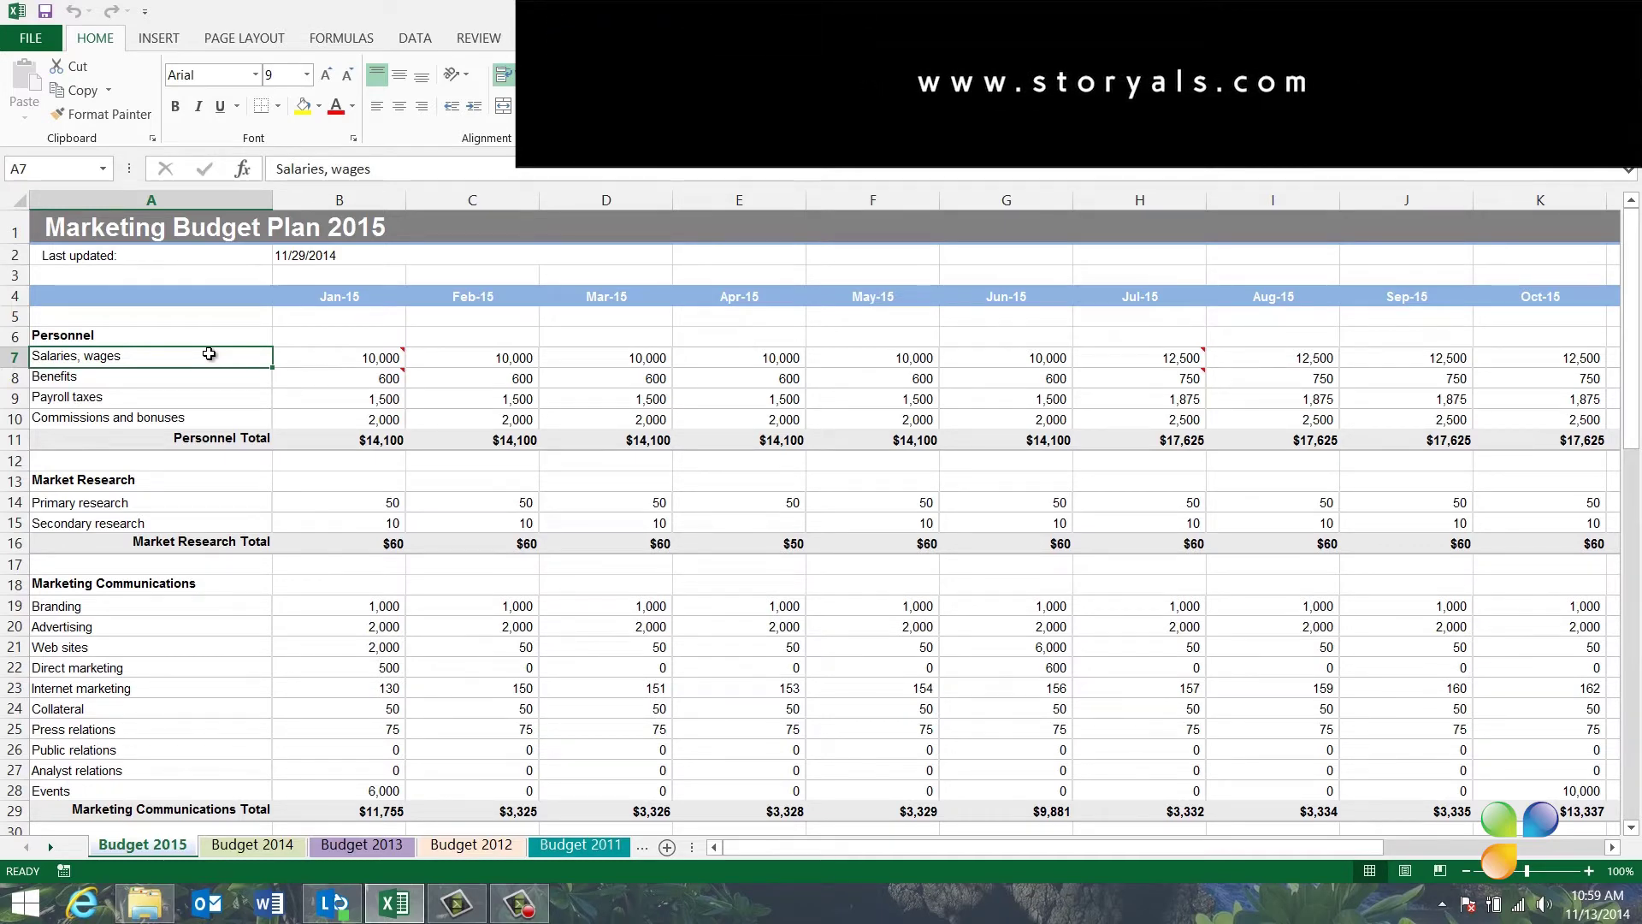
key(ctrl+Right)
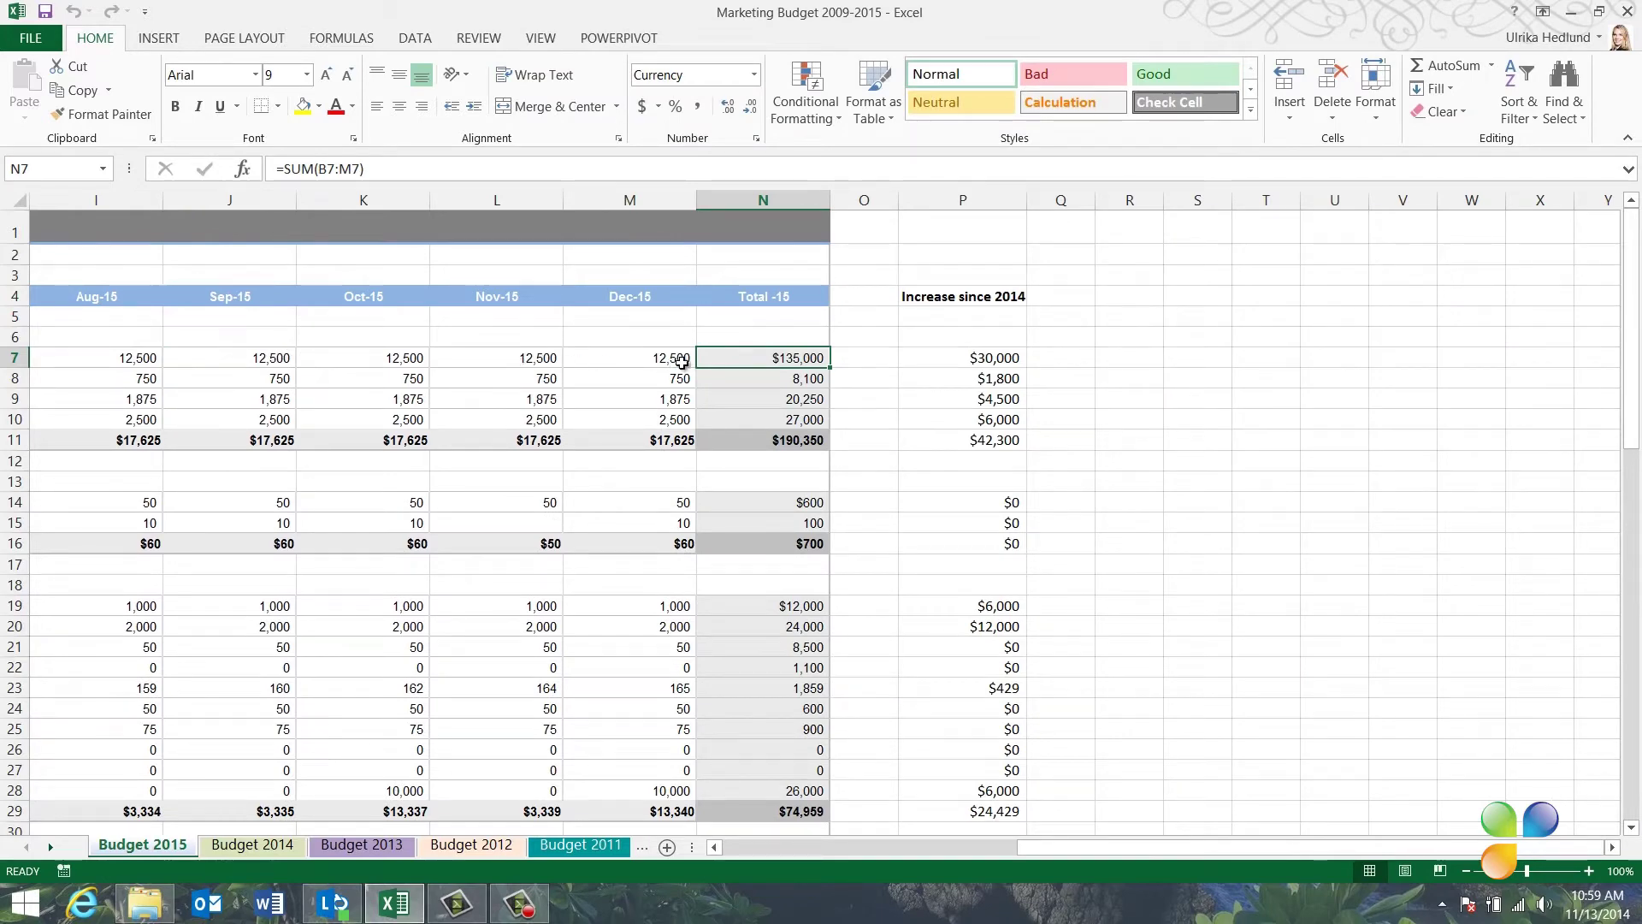
key(ctrl+Left)
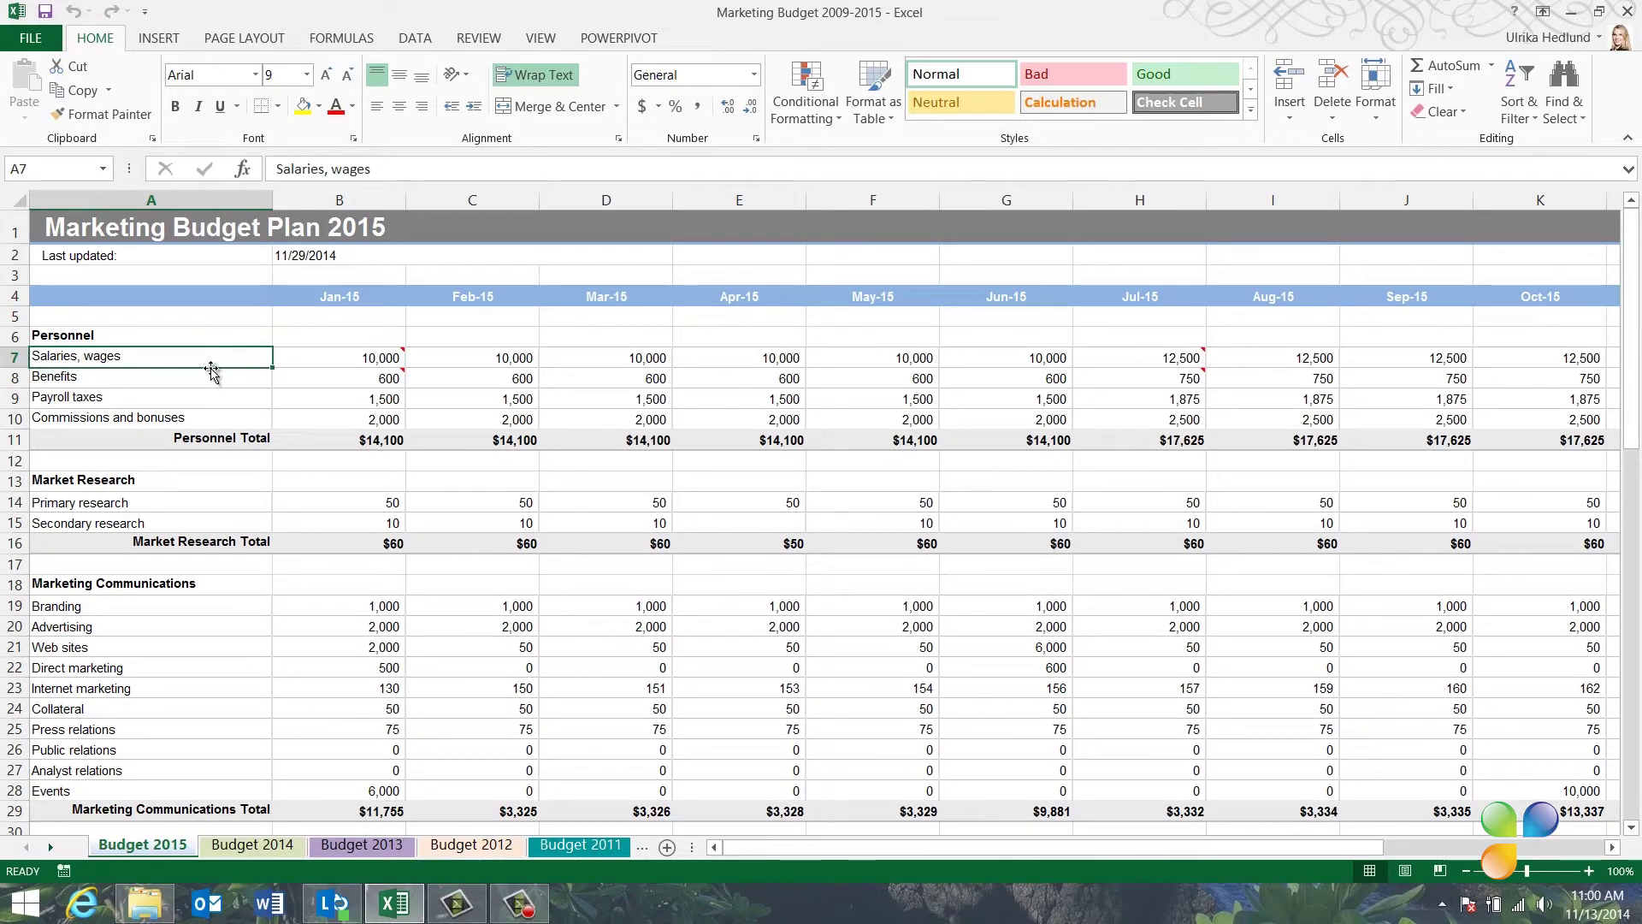
key(ctrl+Down)
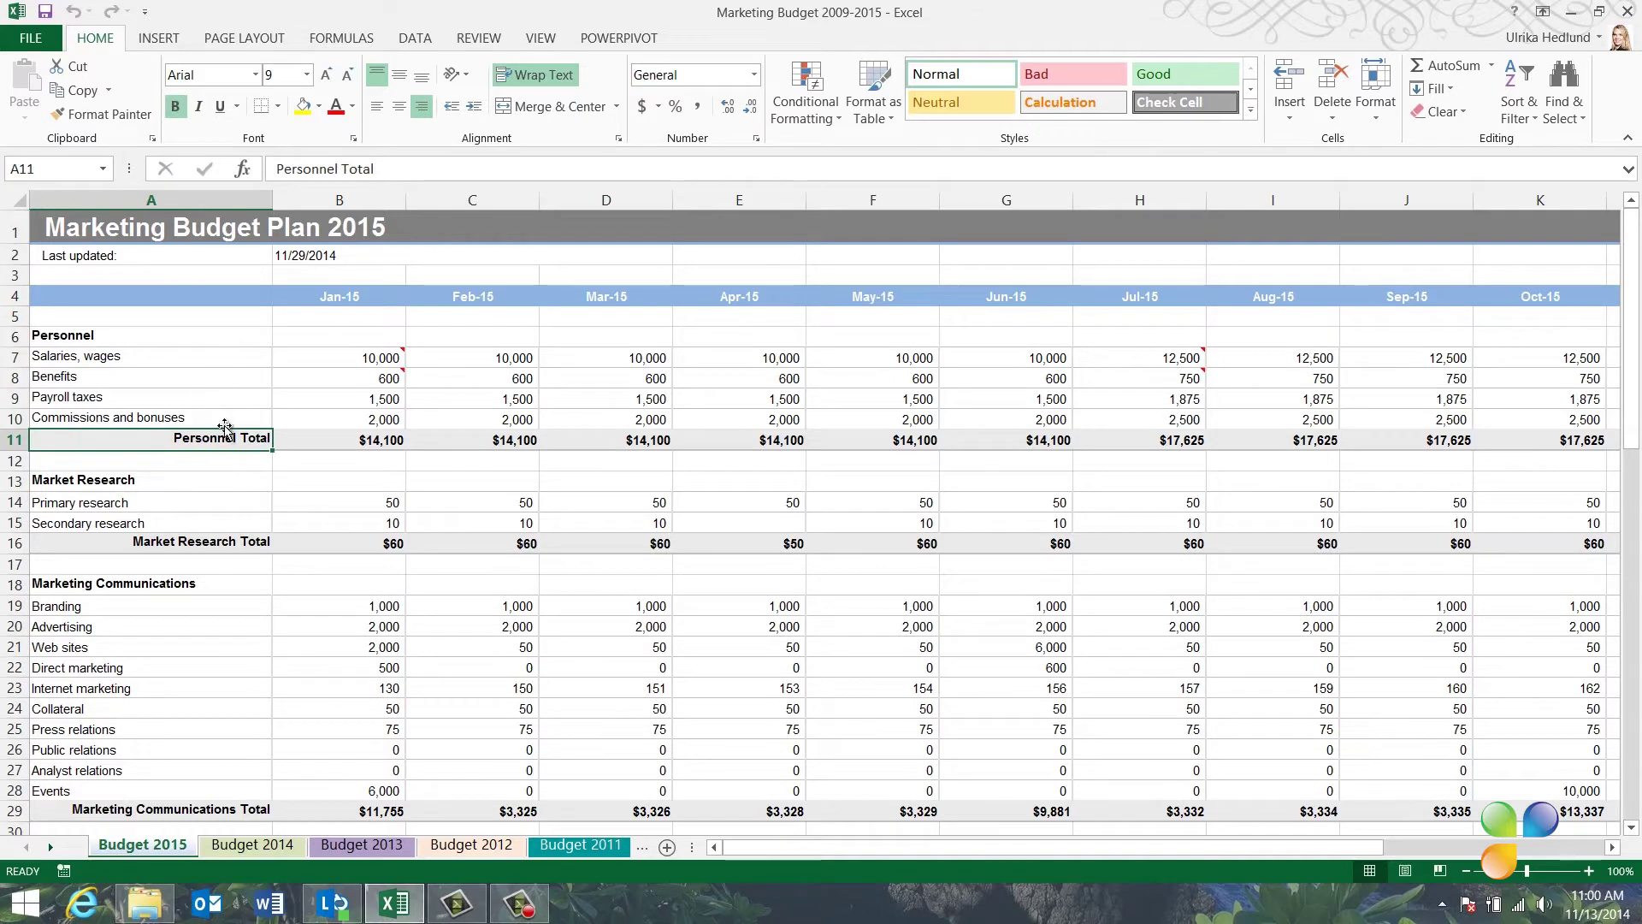
click(201, 358)
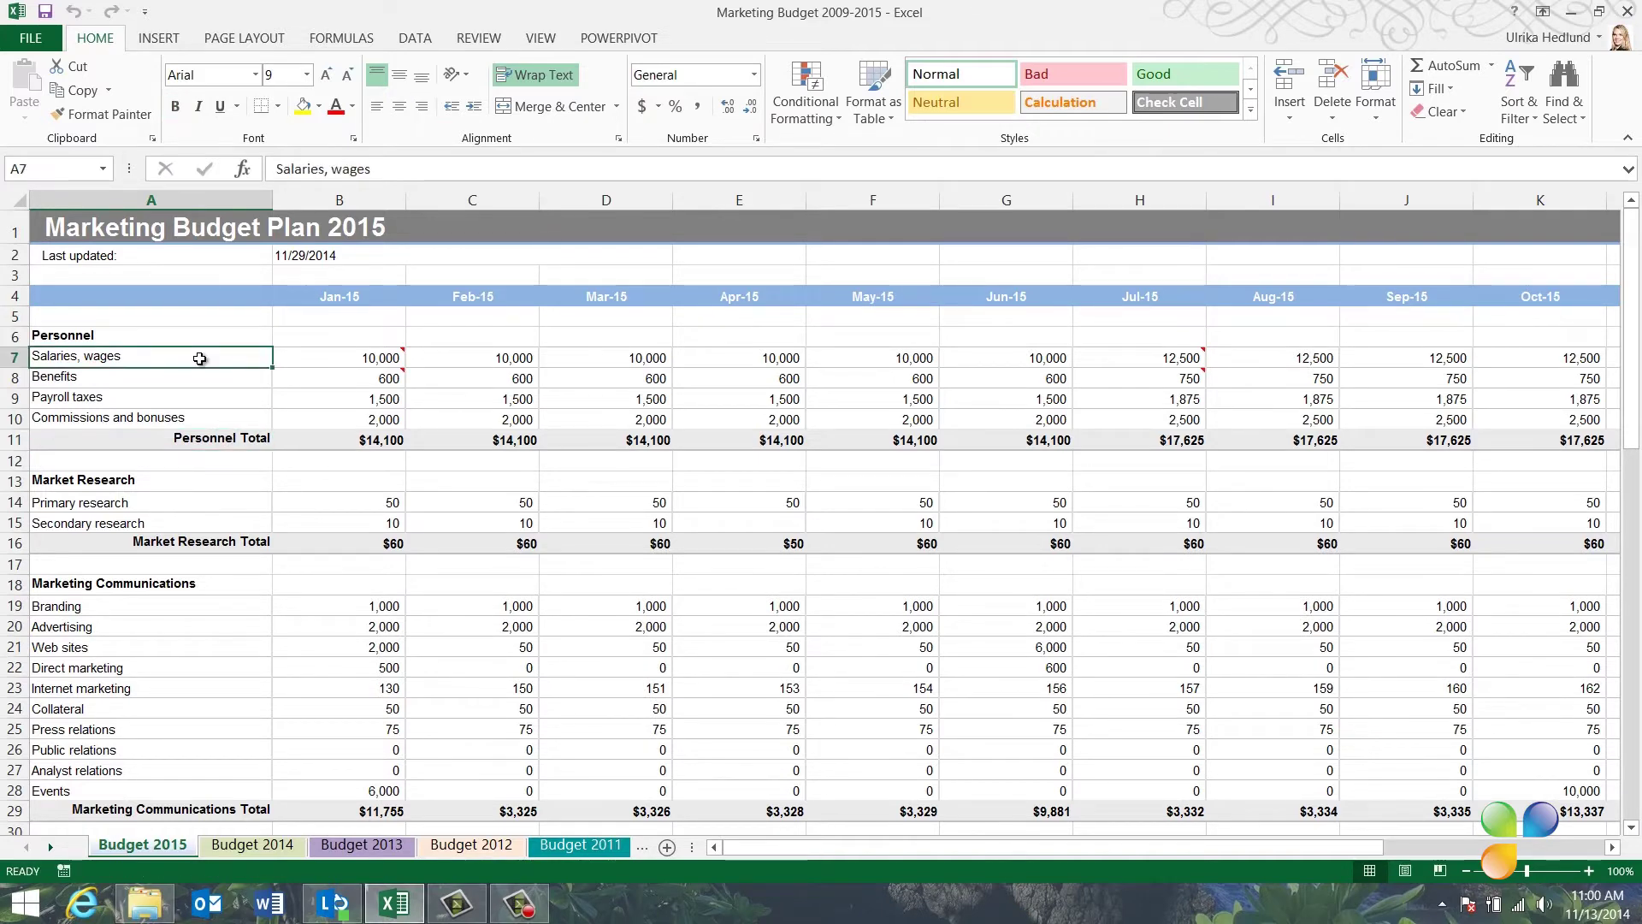
key(ctrl+Right)
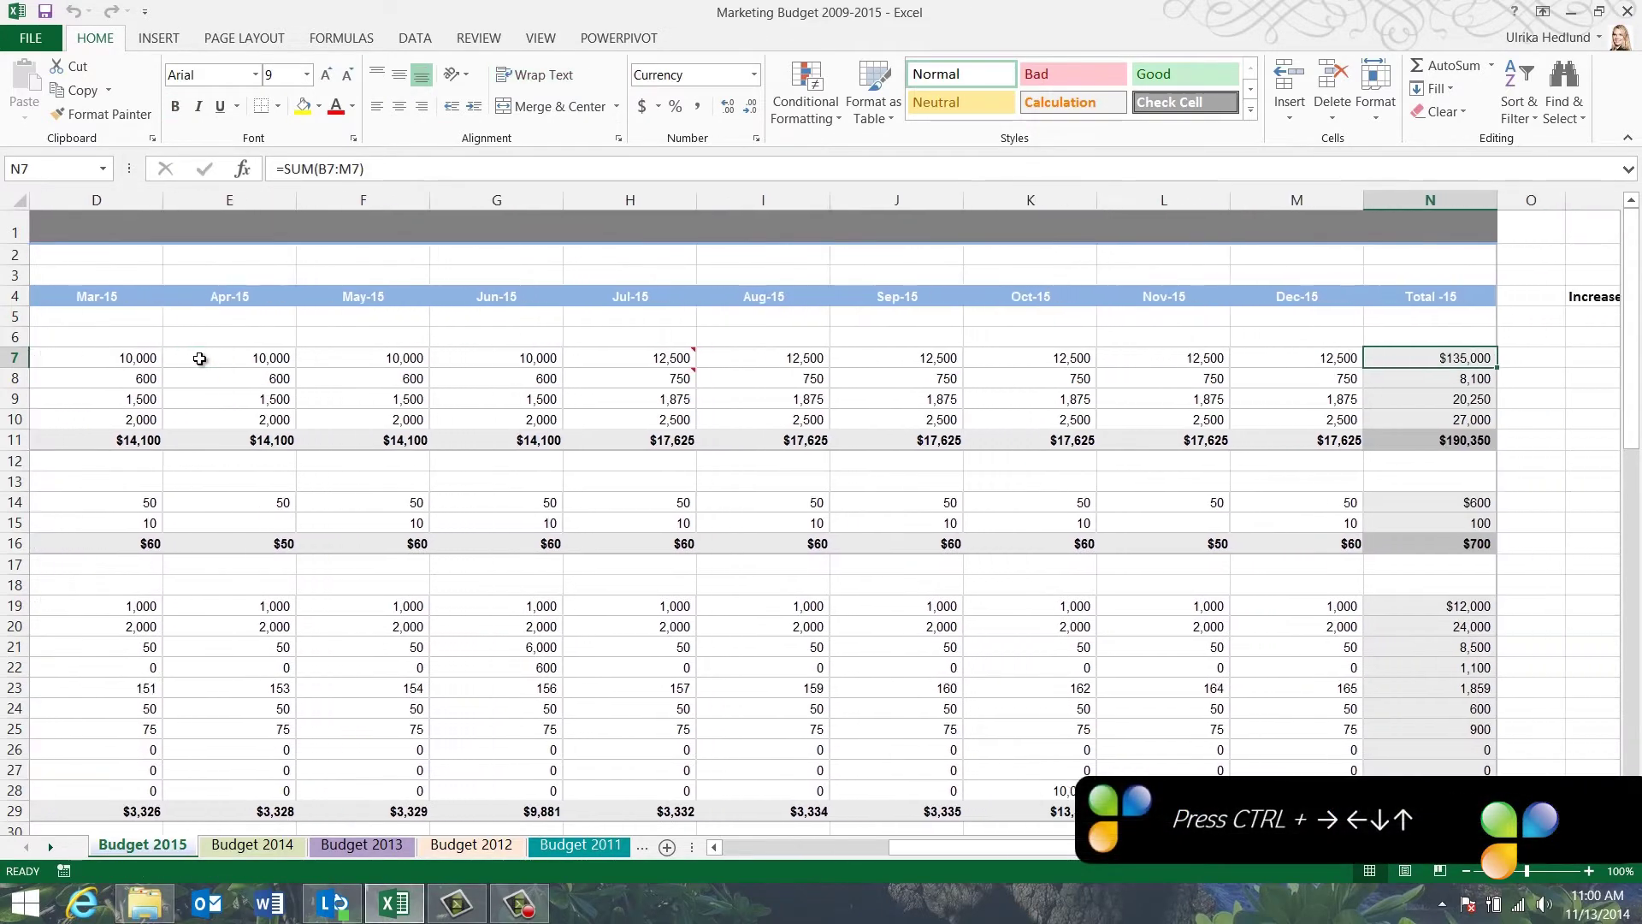
key(ctrl+Left)
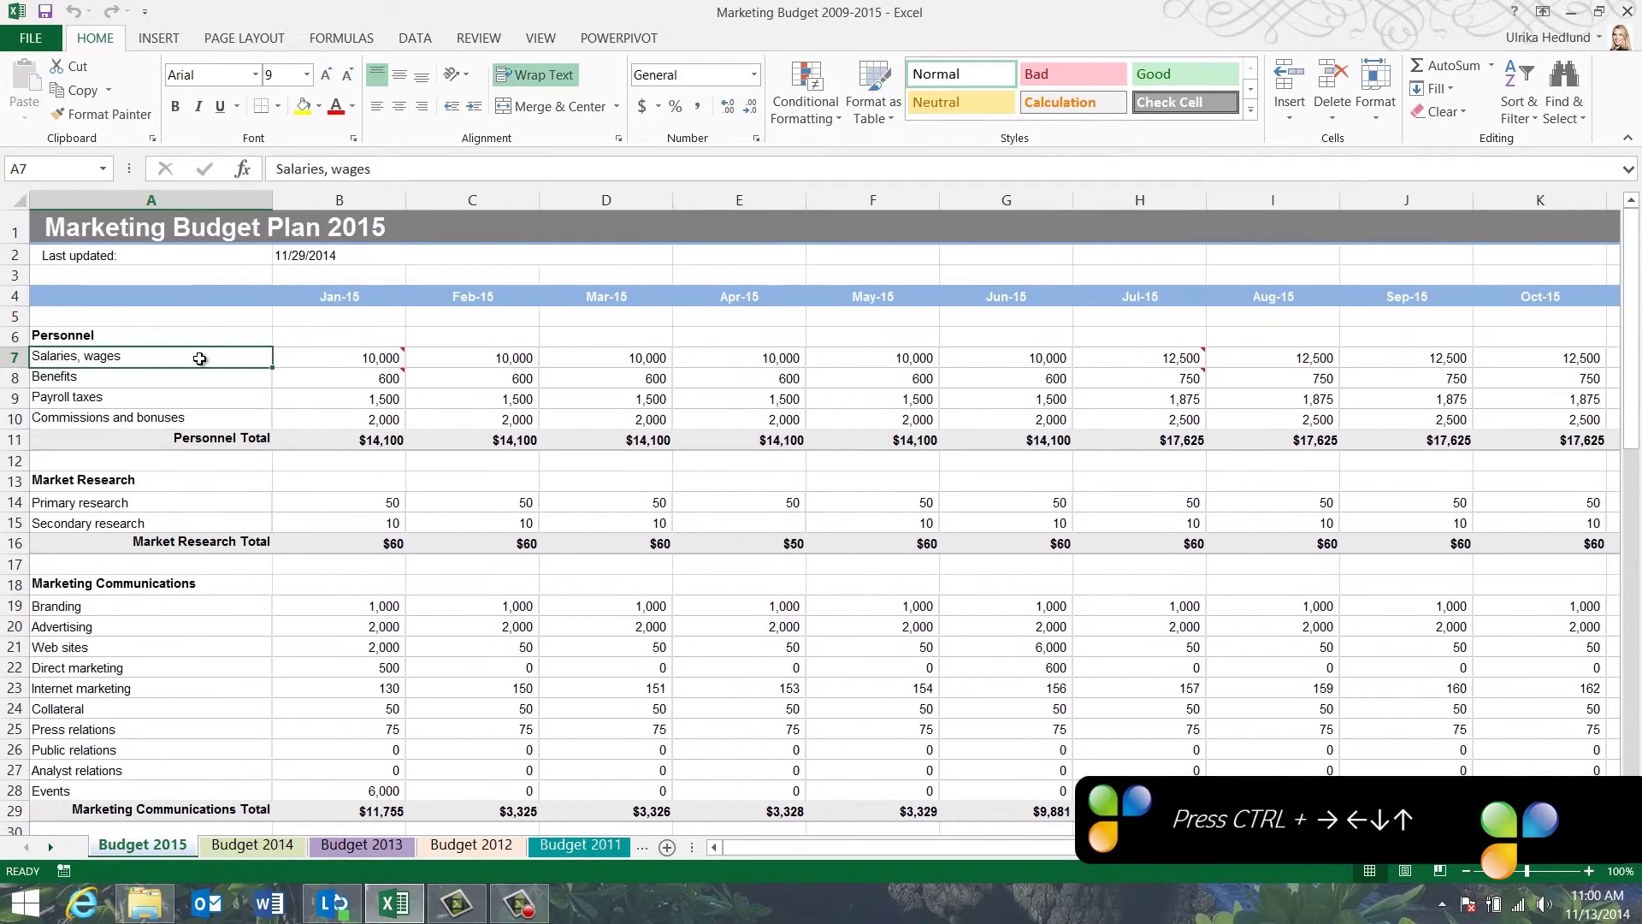
key(ctrl+Down)
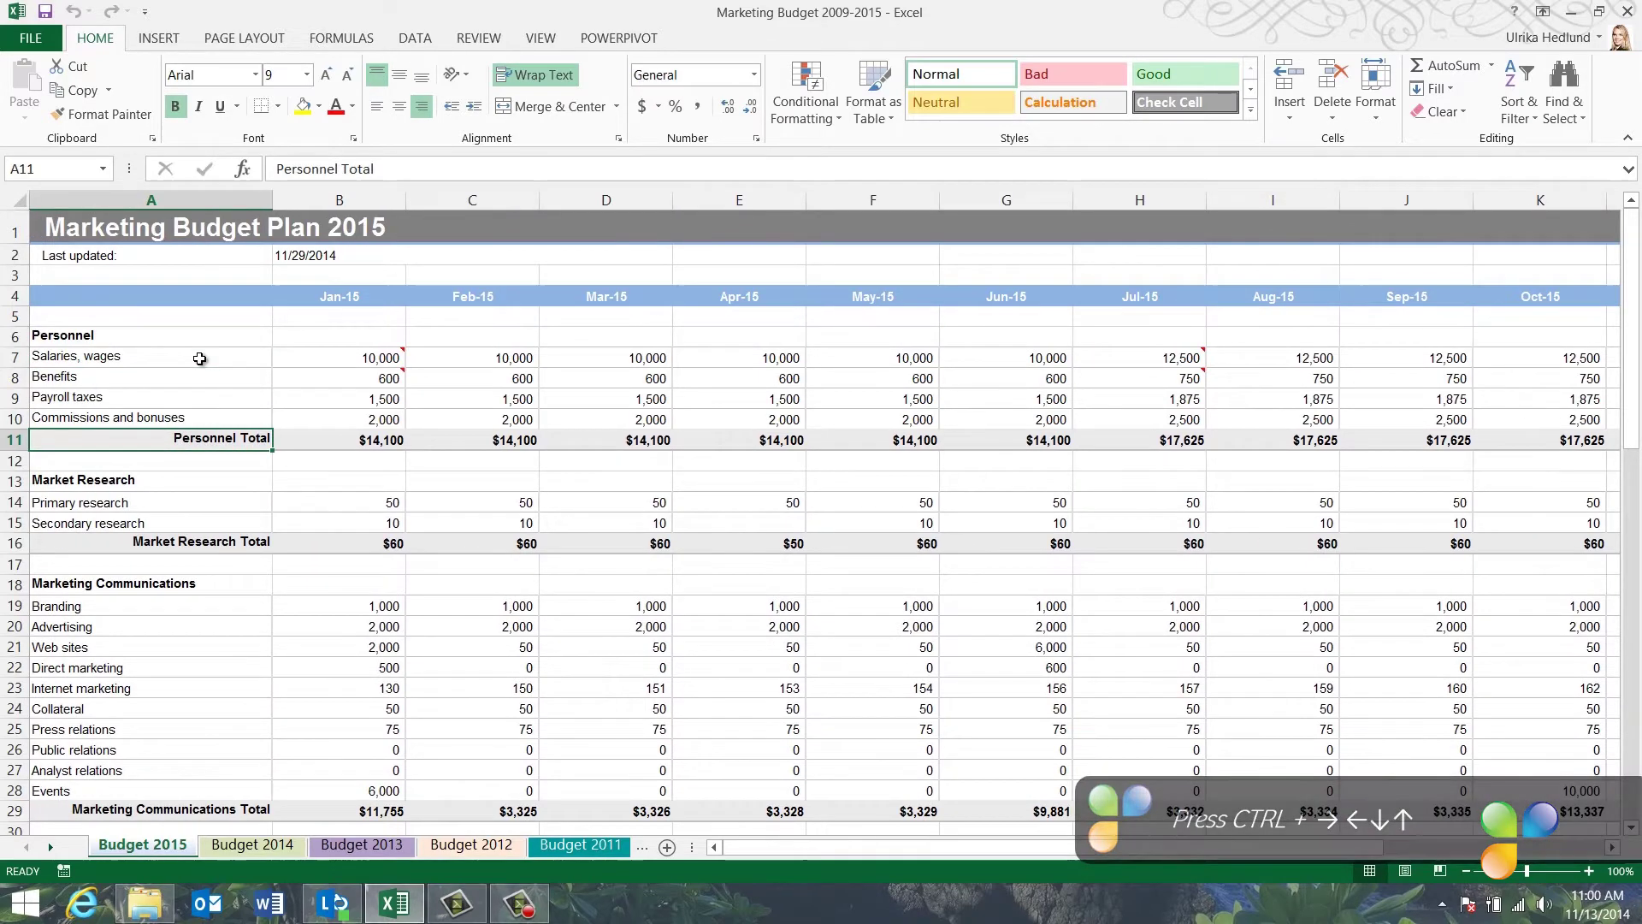
key(ctrl+Up)
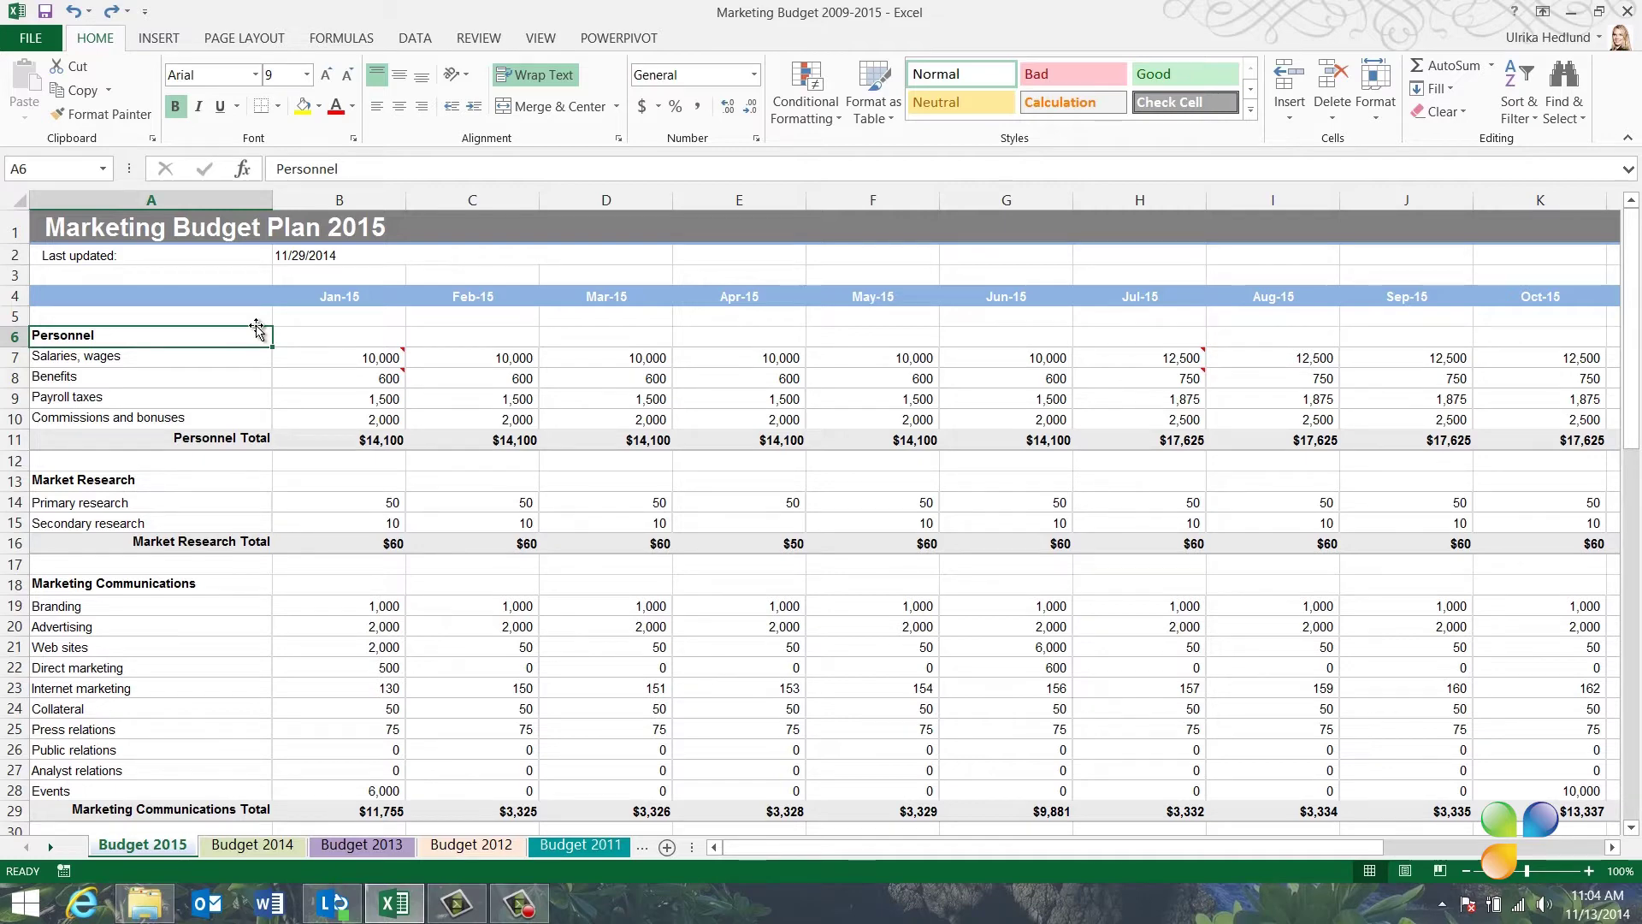
click(178, 227)
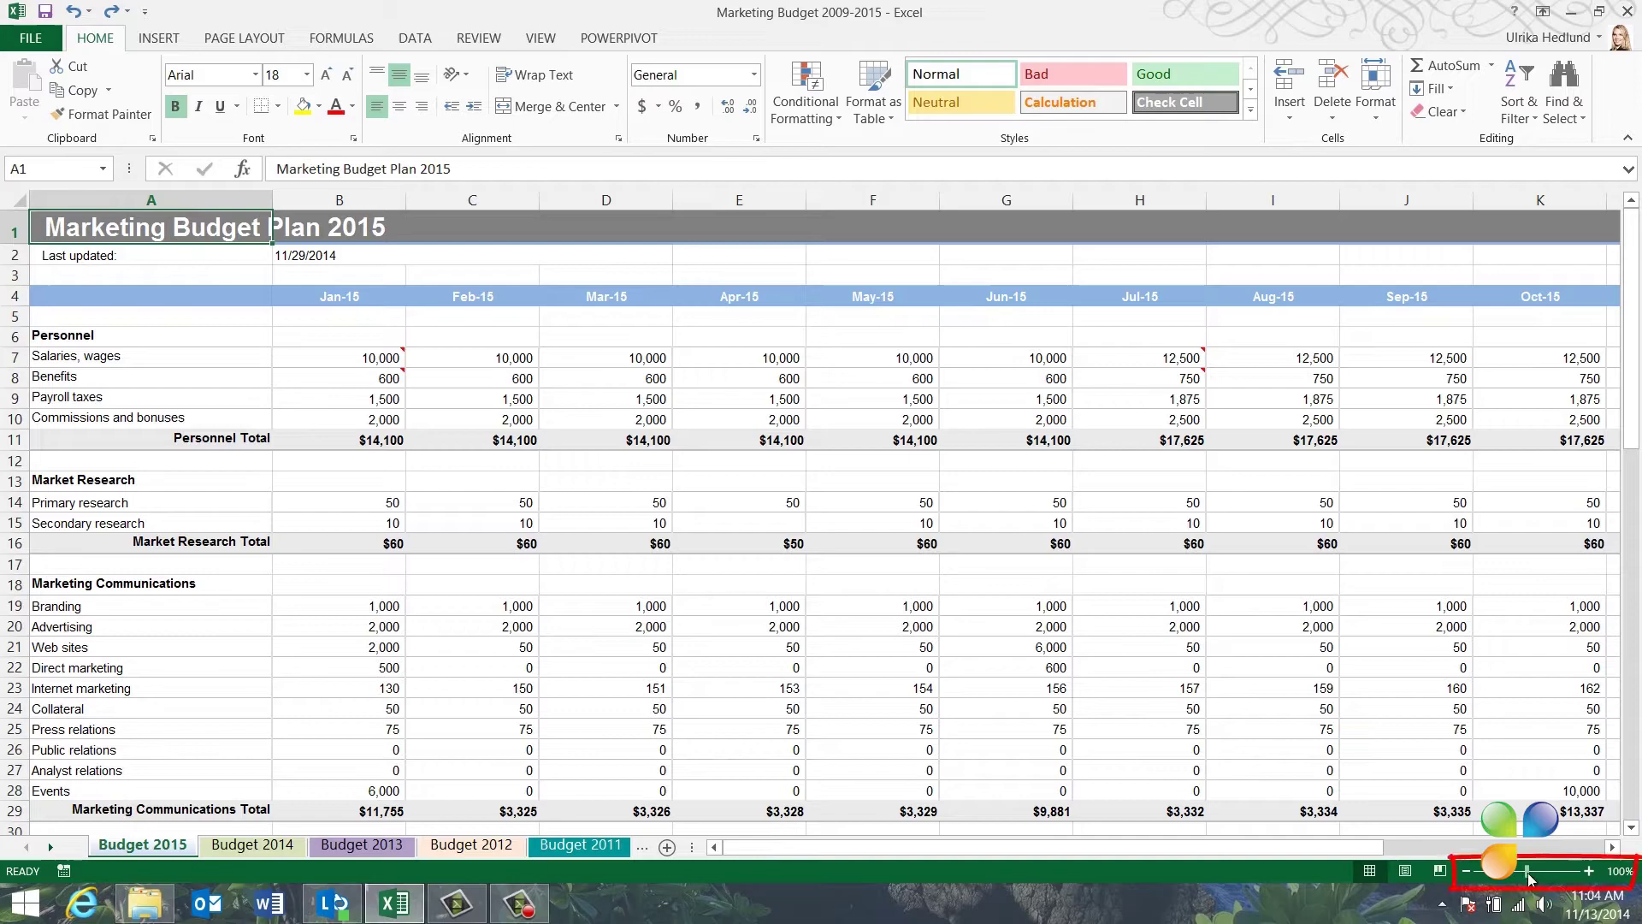
drag(1528, 878, 1536, 881)
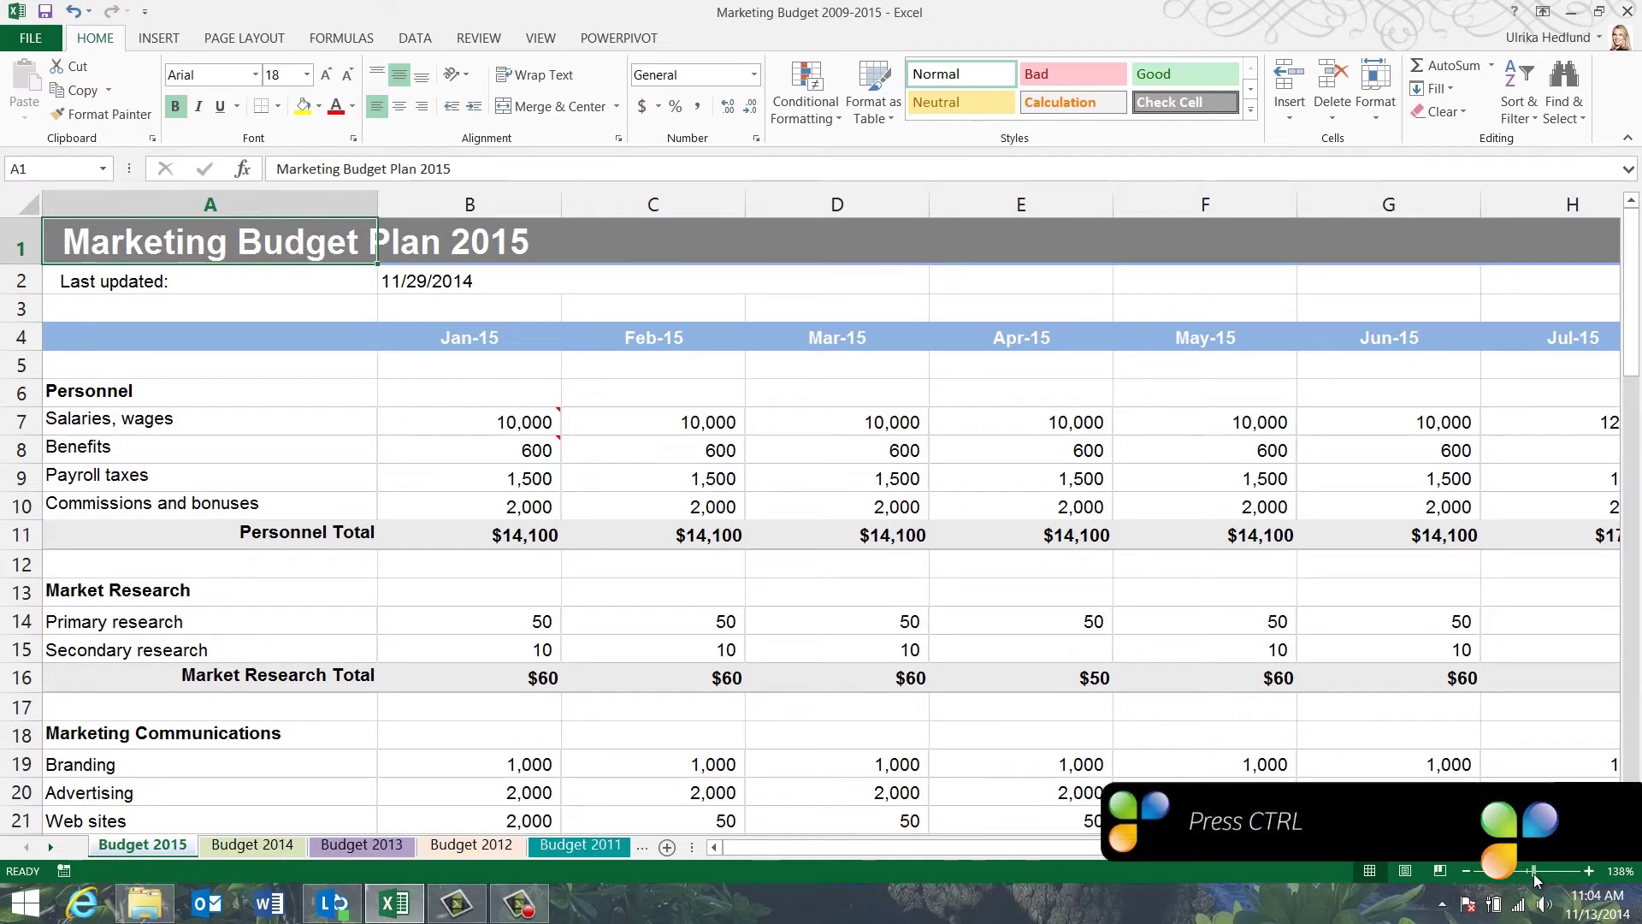
ctrl+scroll(1276, 696, up, 1)
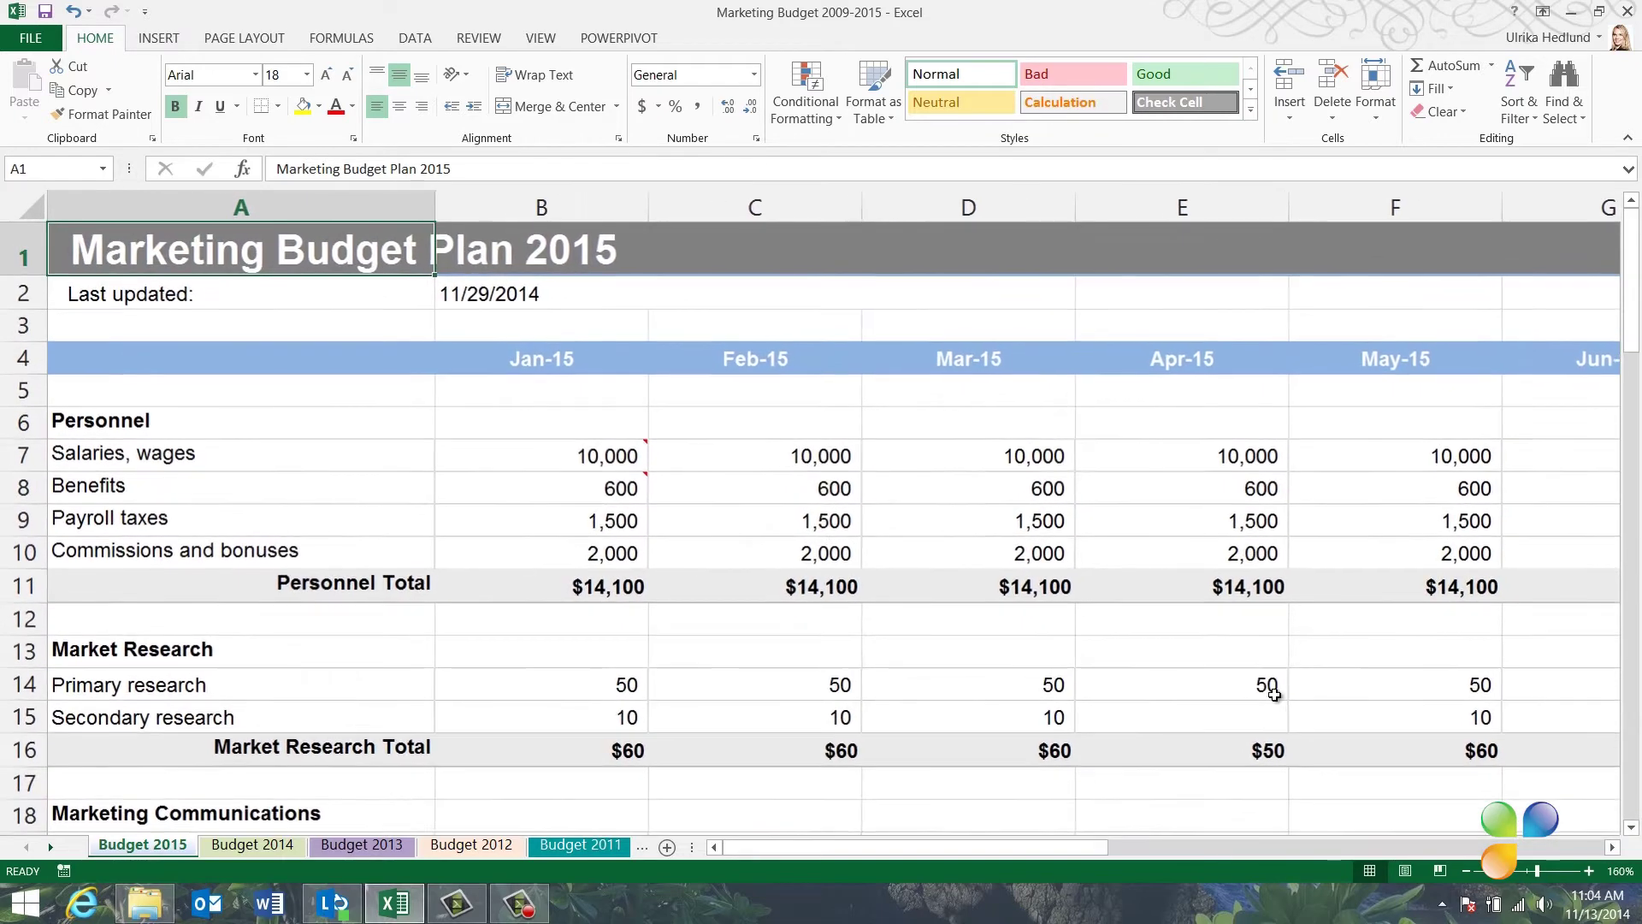
ctrl+scroll(1275, 696, up, 2)
ctrl+scroll(1275, 696, down, 2)
ctrl+scroll(1275, 695, down, 2)
ctrl+scroll(1275, 696, down, 1)
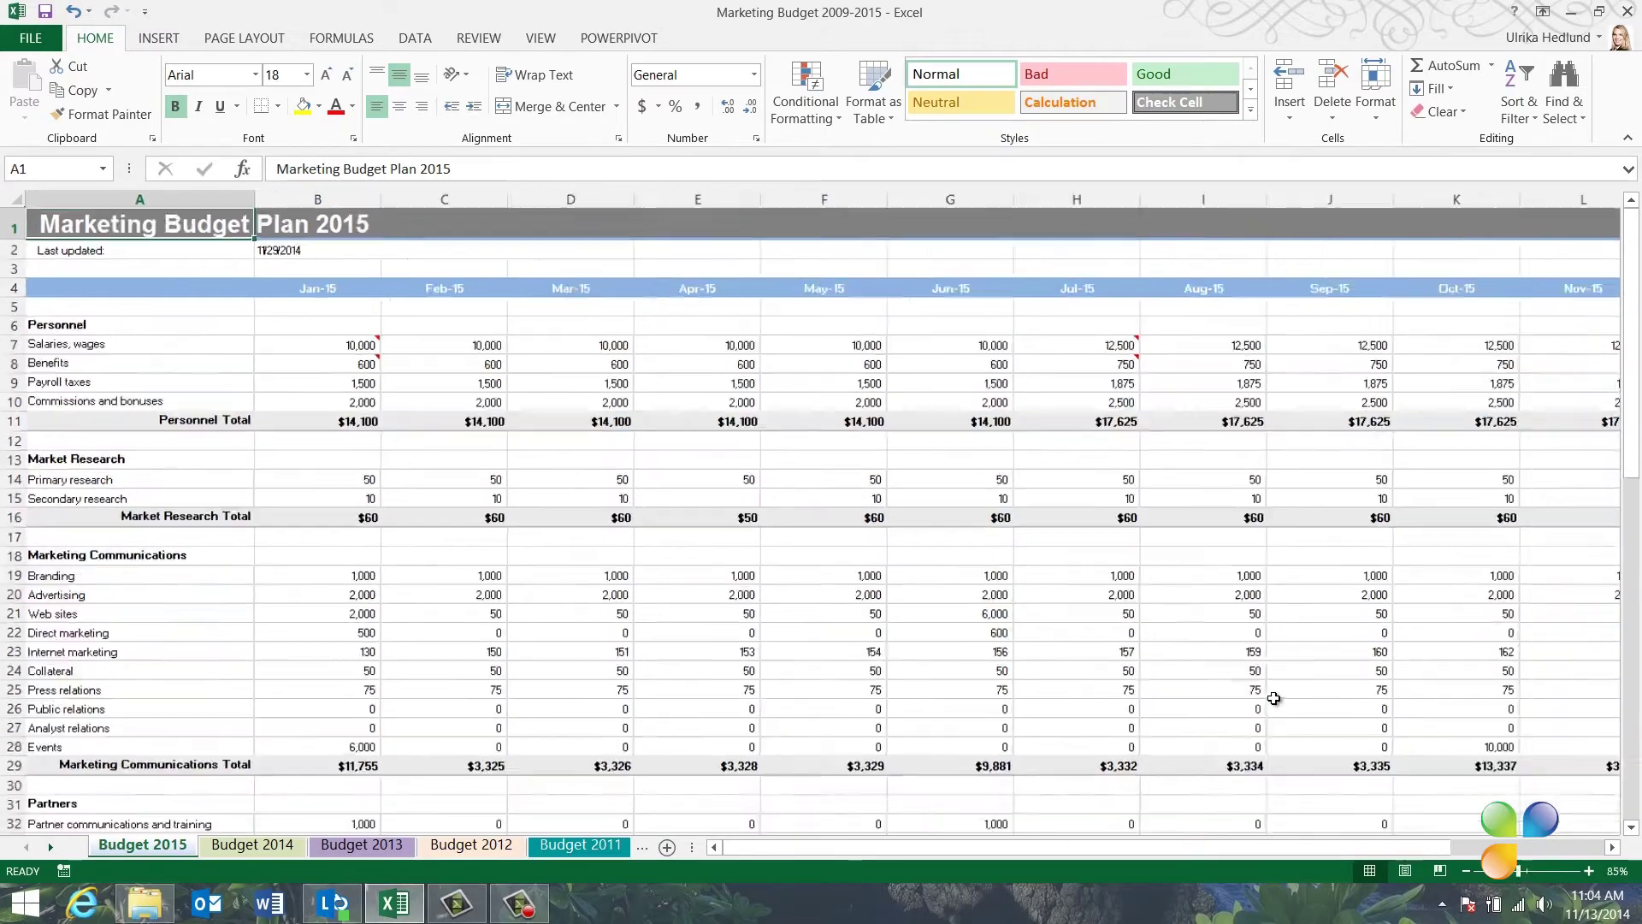
ctrl+scroll(1273, 698, down, 1)
ctrl+scroll(1274, 698, up, 1)
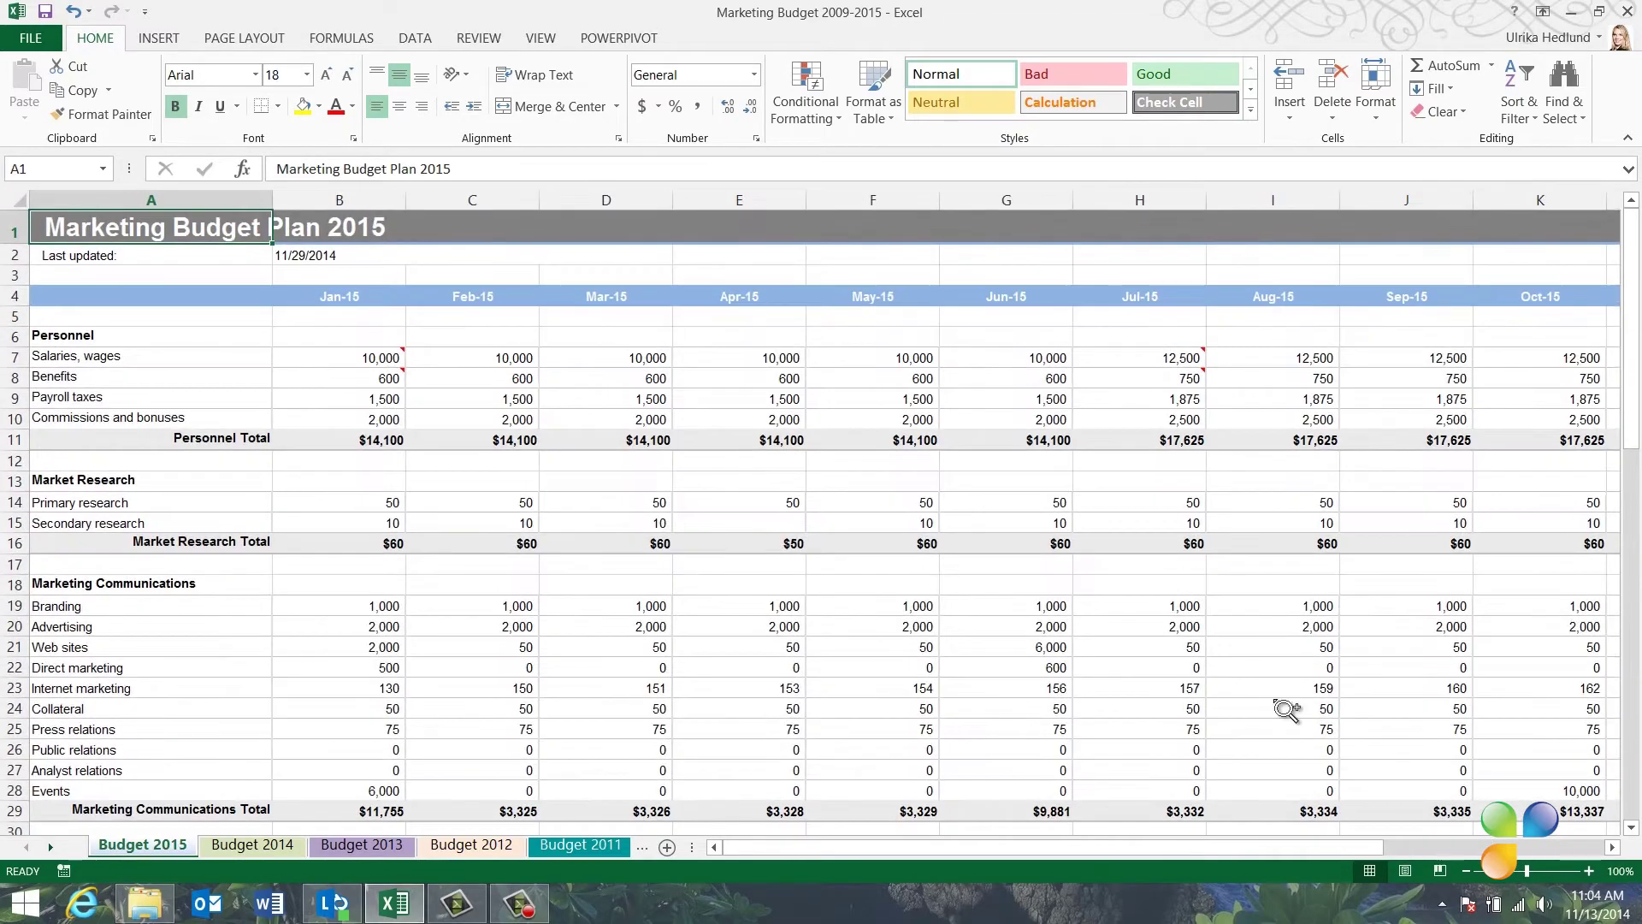
ctrl+scroll(1283, 709, up, 2)
ctrl+scroll(1283, 709, up, 2)
ctrl+scroll(1283, 708, up, 1)
ctrl+scroll(1284, 709, down, 1)
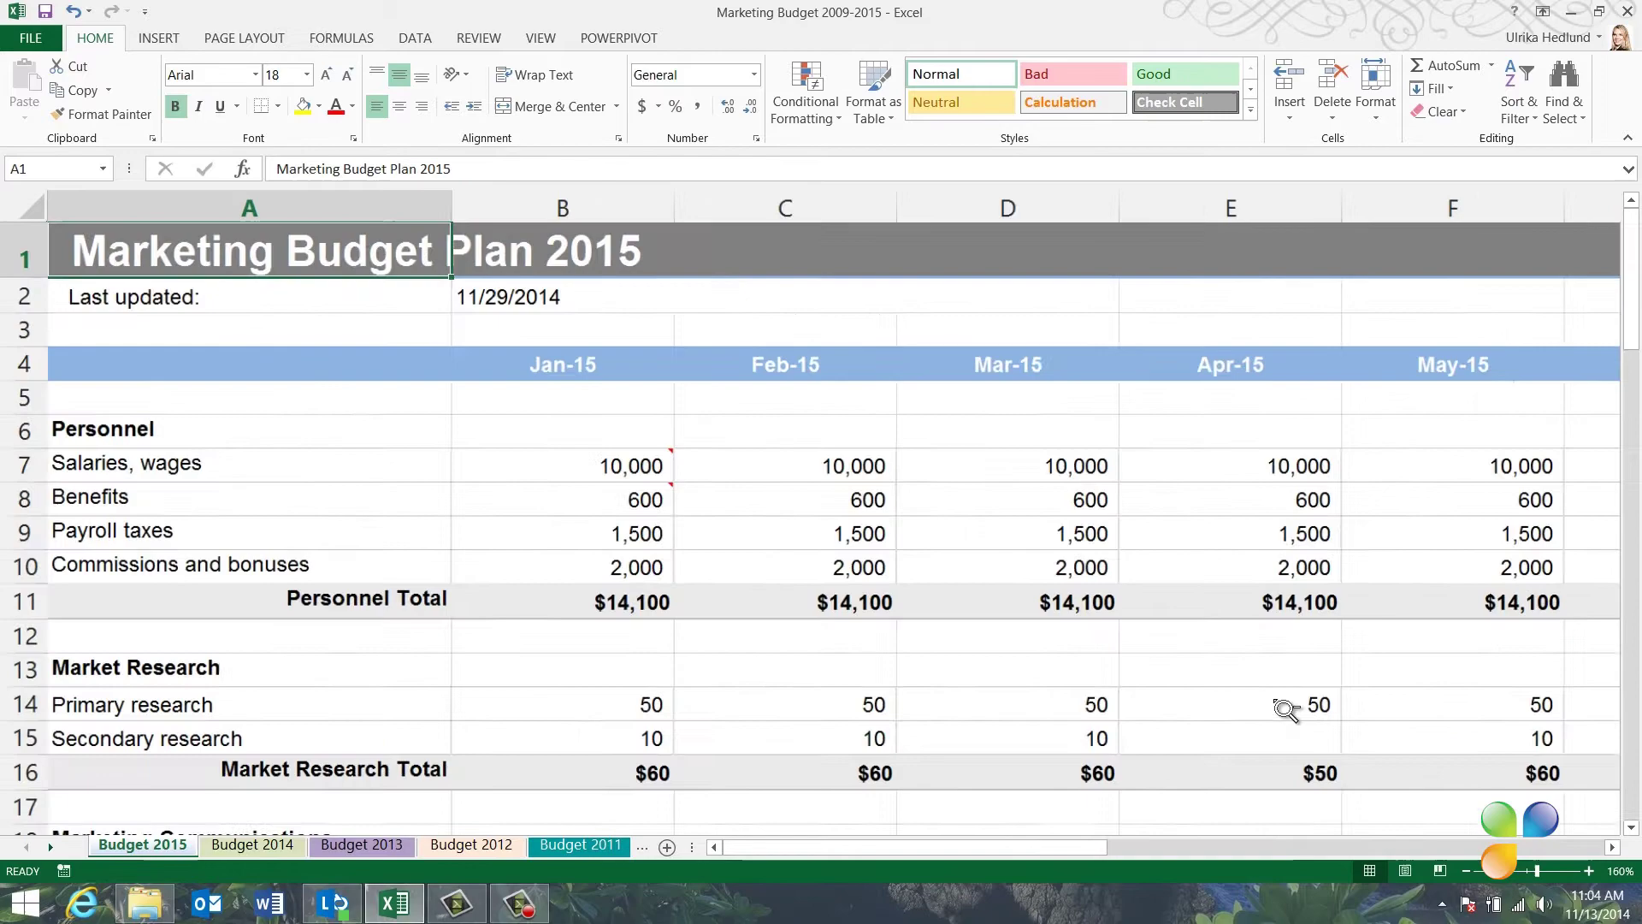
ctrl+scroll(1286, 710, down, 2)
ctrl+scroll(1286, 709, down, 1)
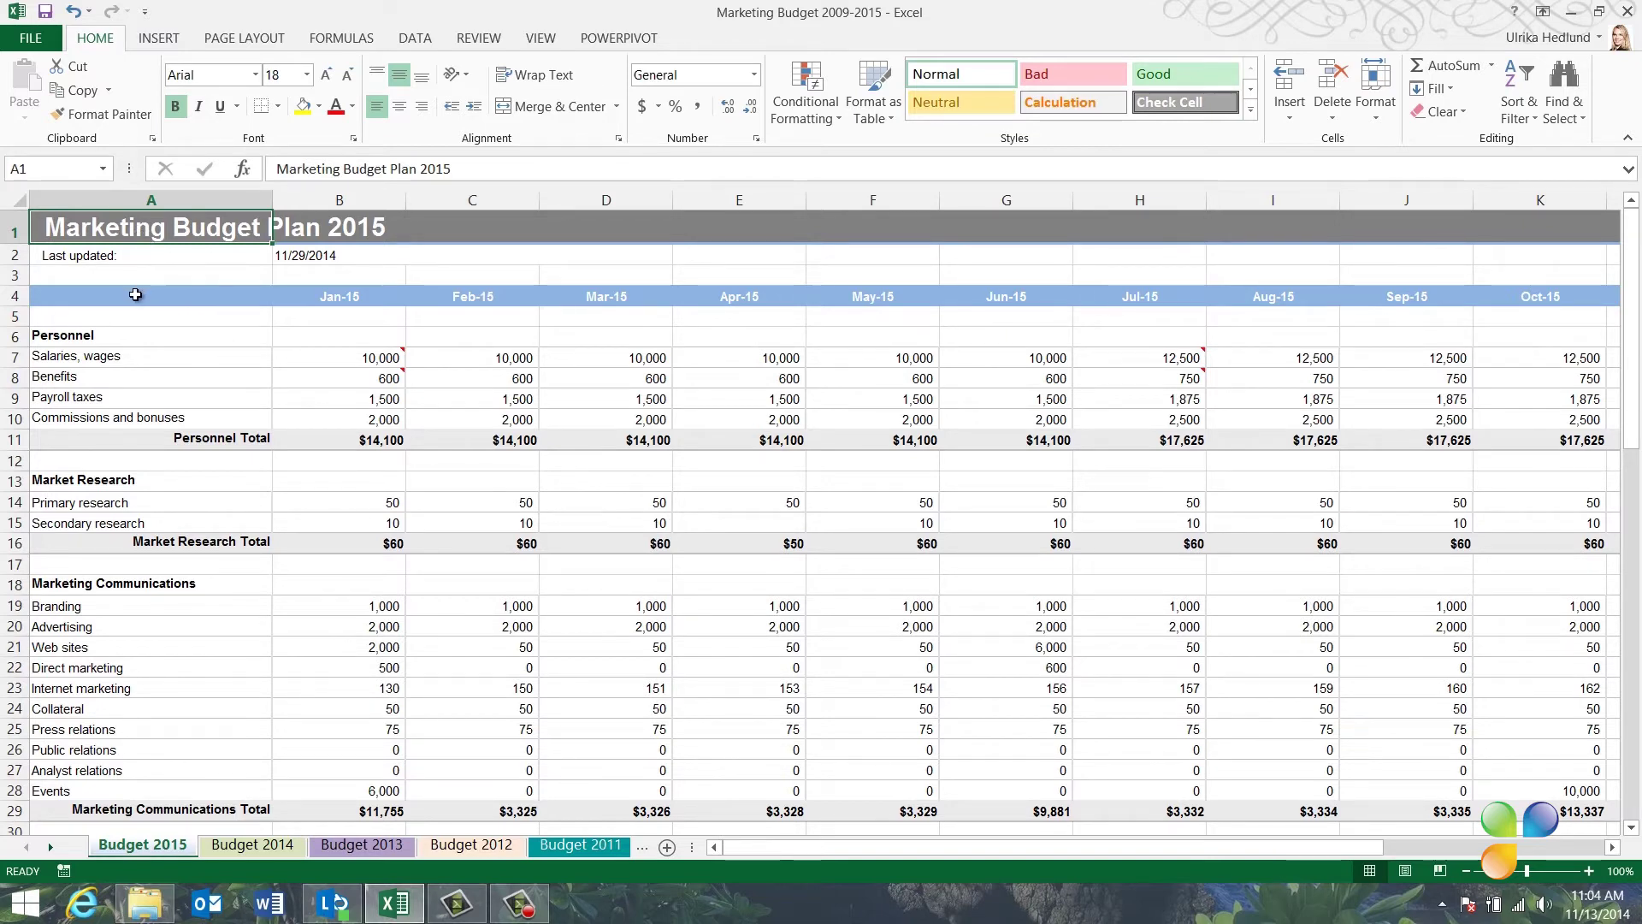
click(134, 295)
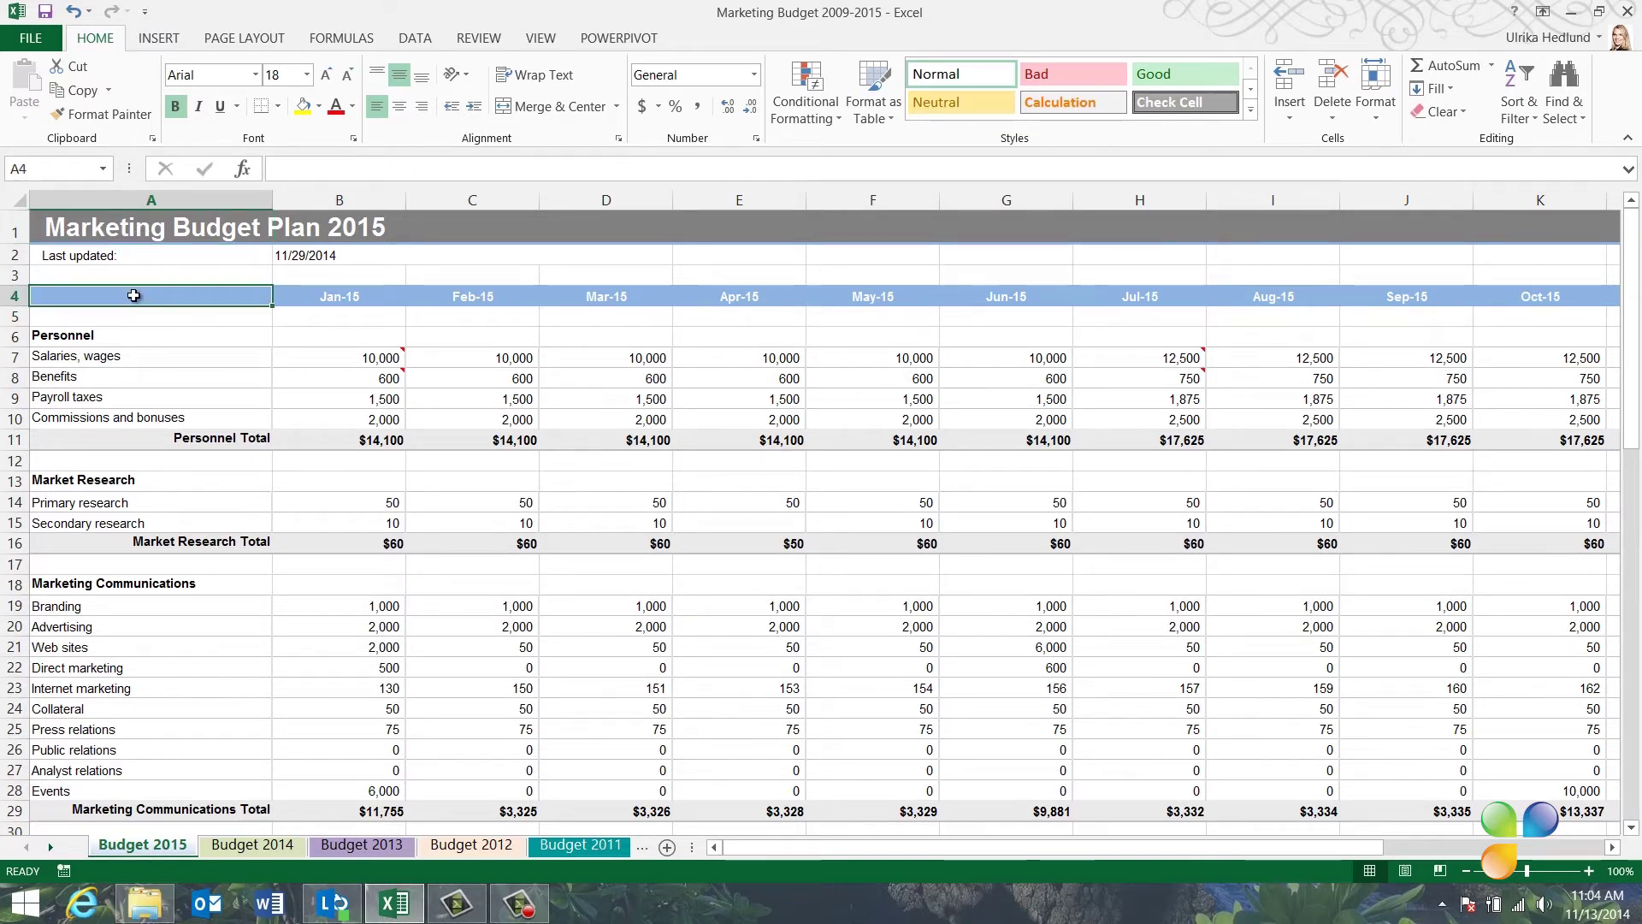
drag(133, 295, 619, 447)
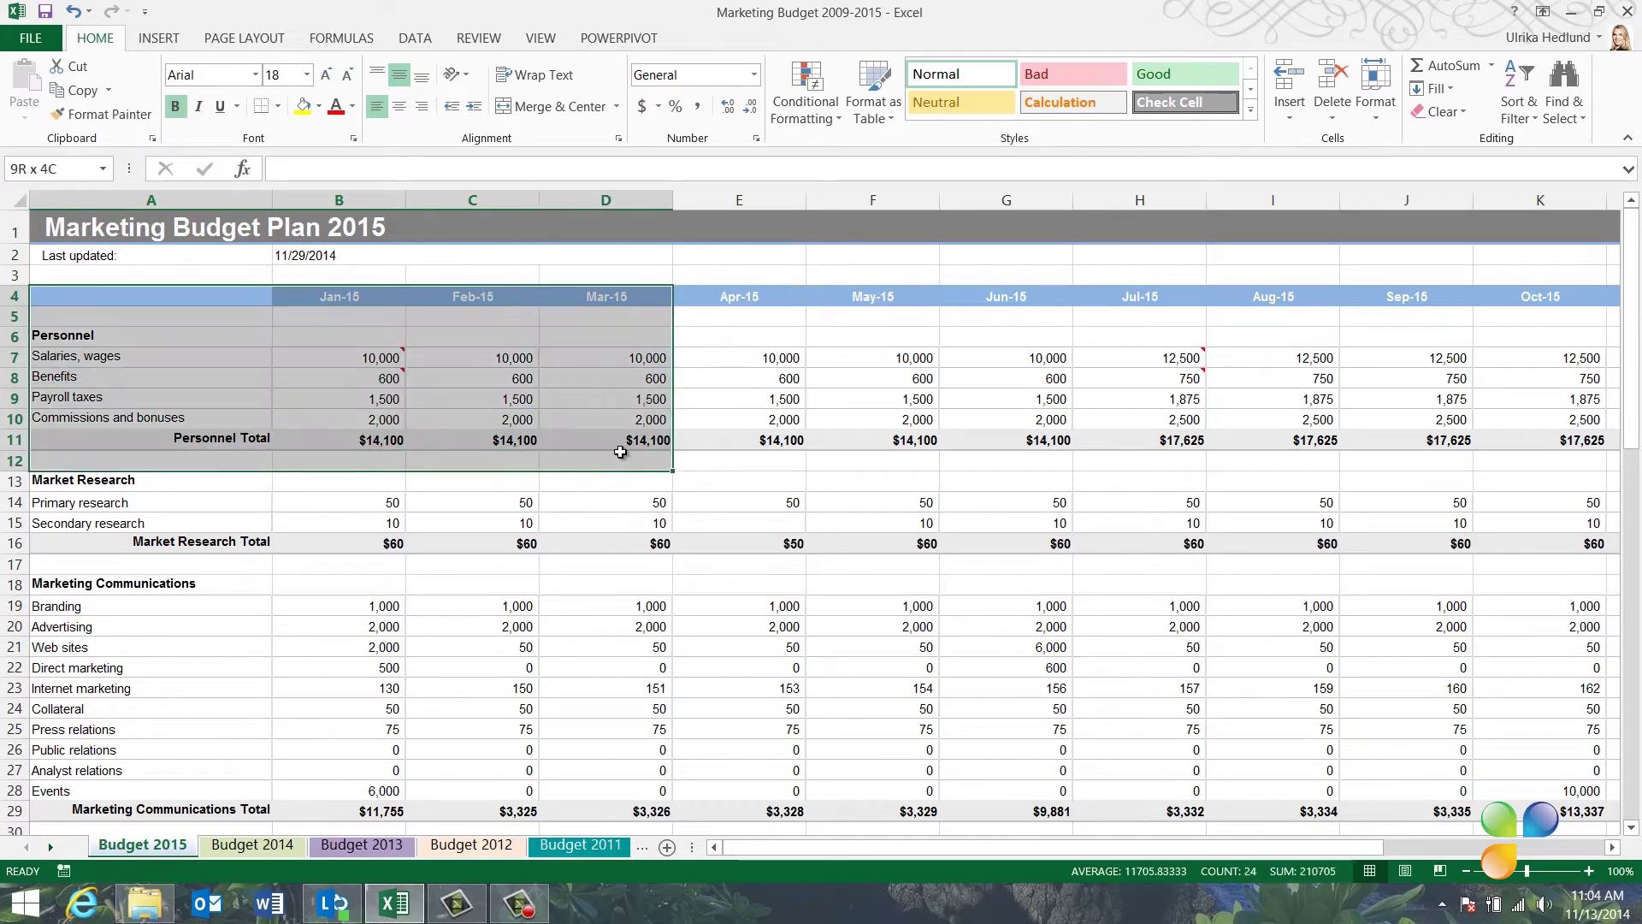
click(532, 37)
click(511, 77)
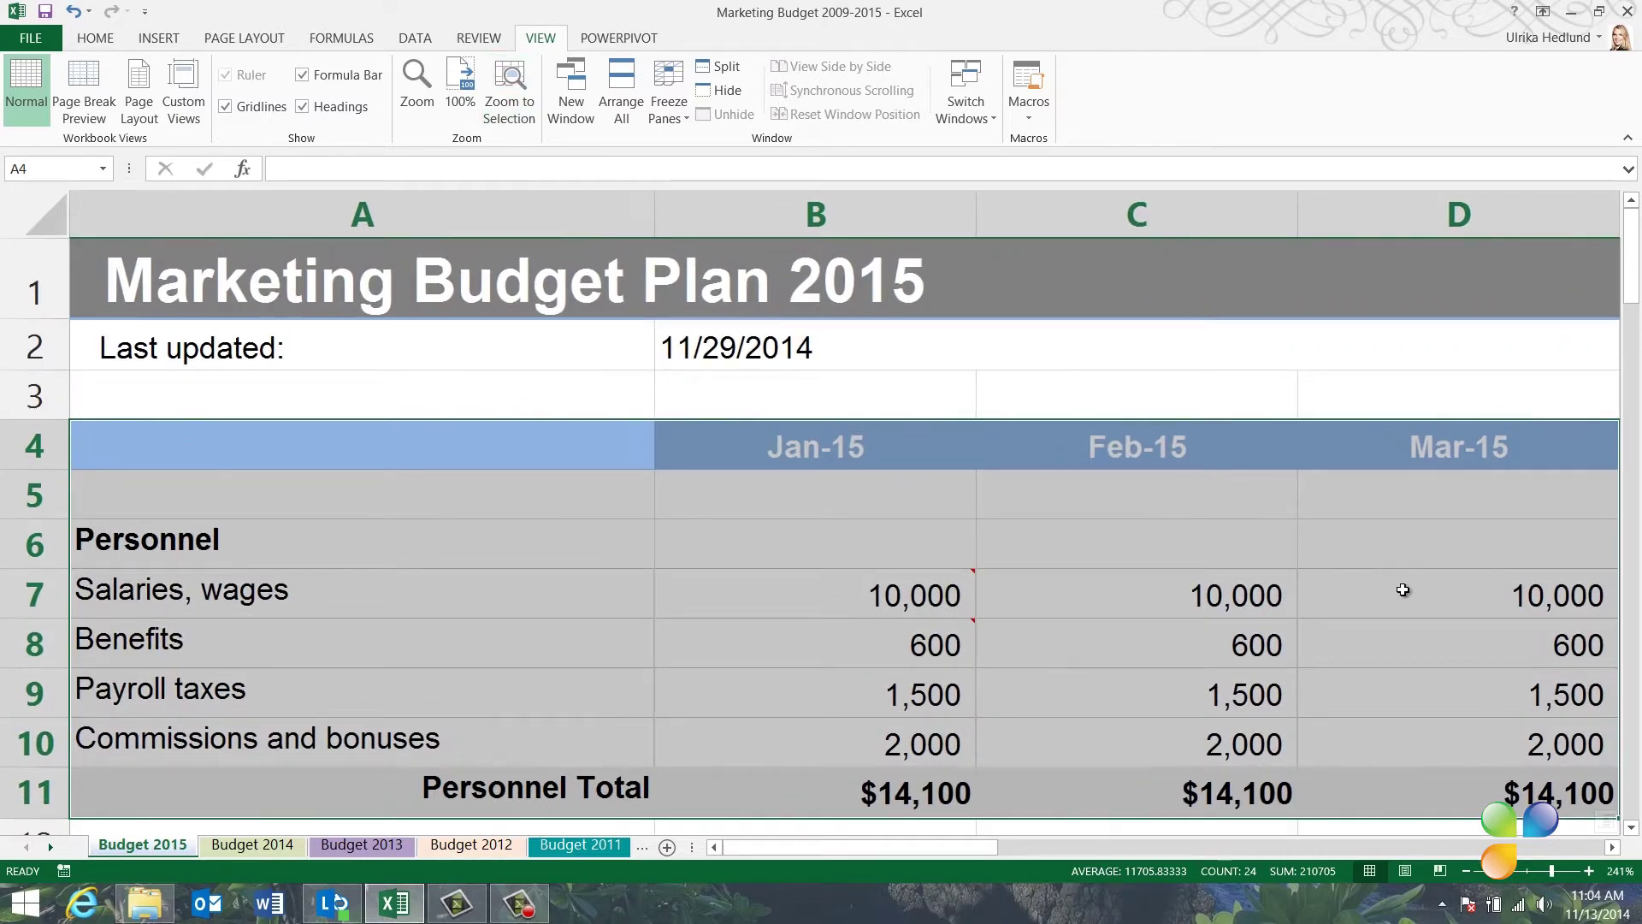
click(1402, 591)
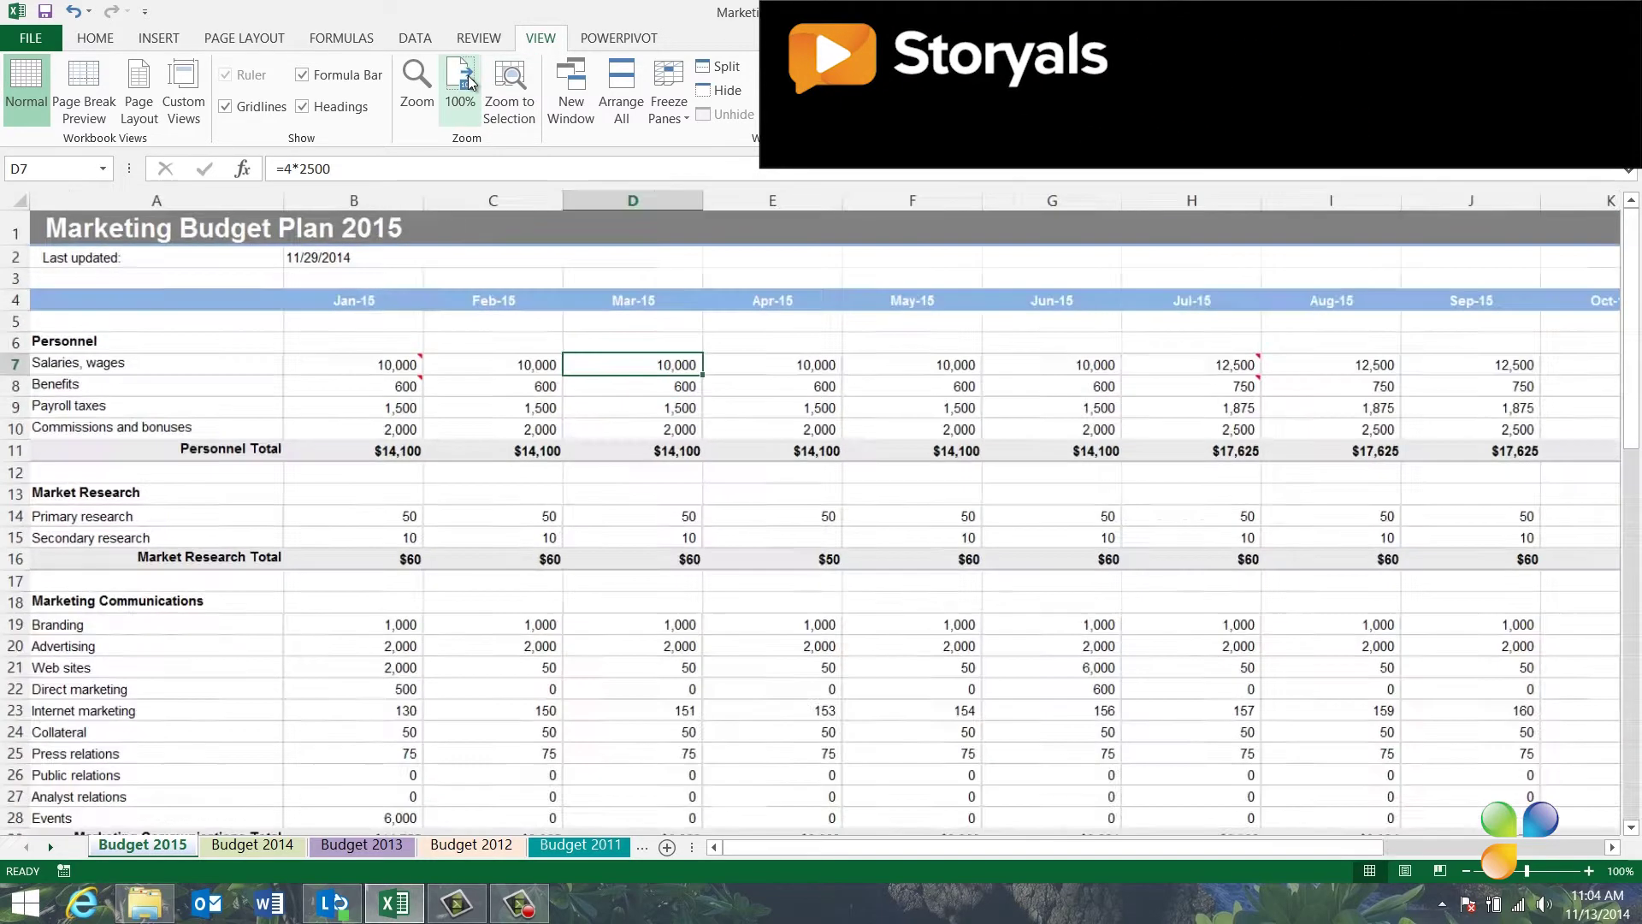
click(460, 87)
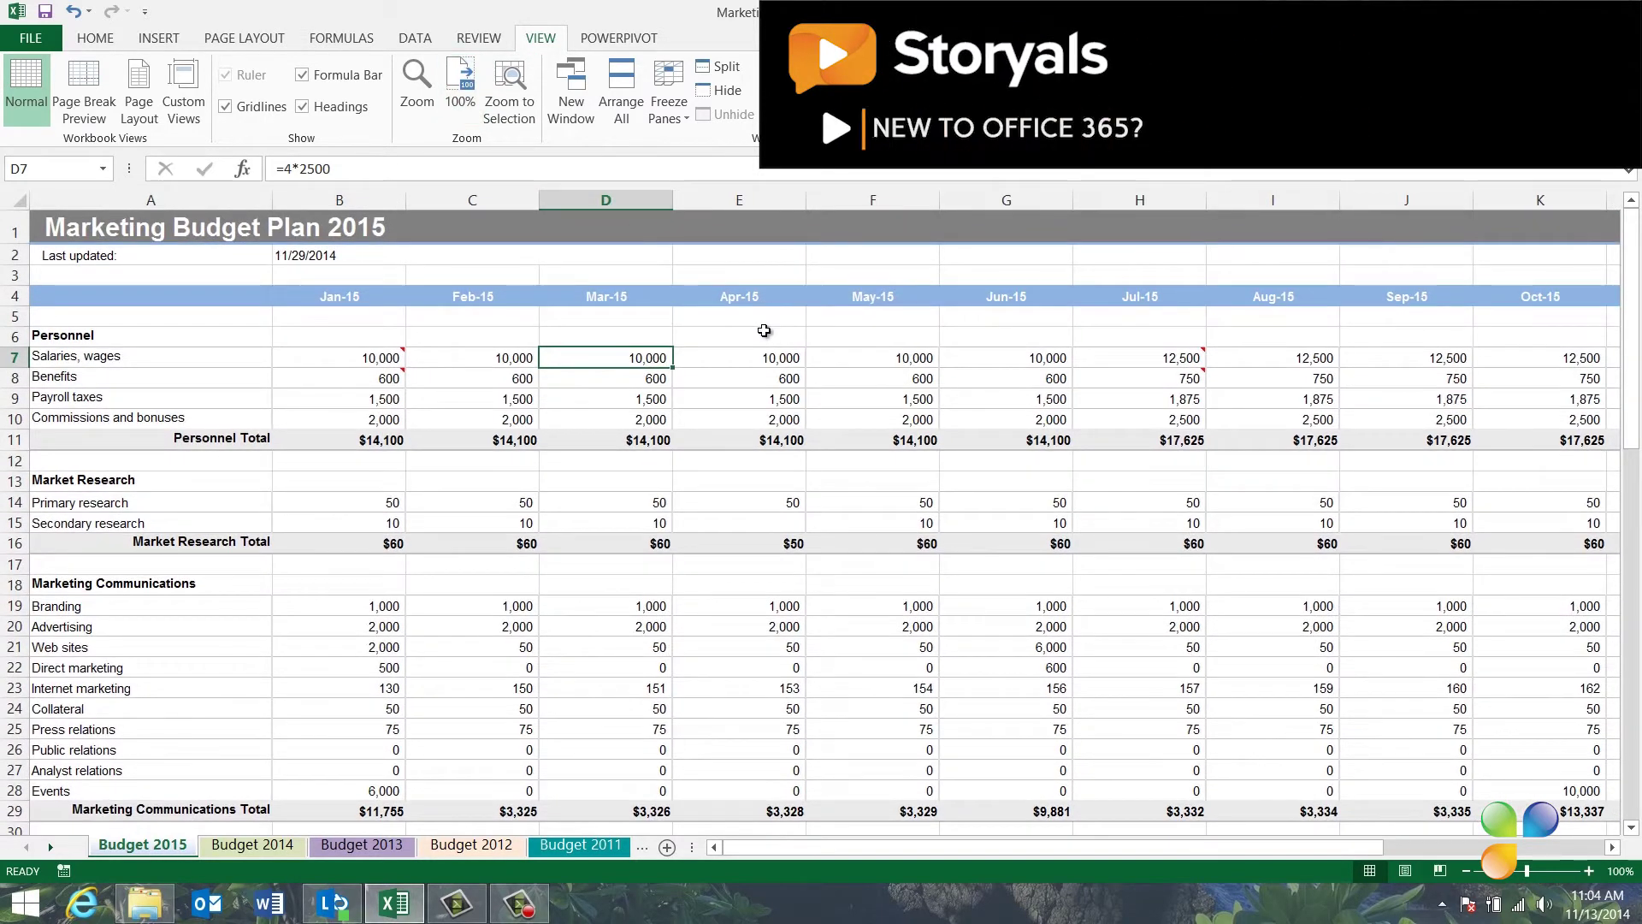
drag(1015, 847, 1118, 847)
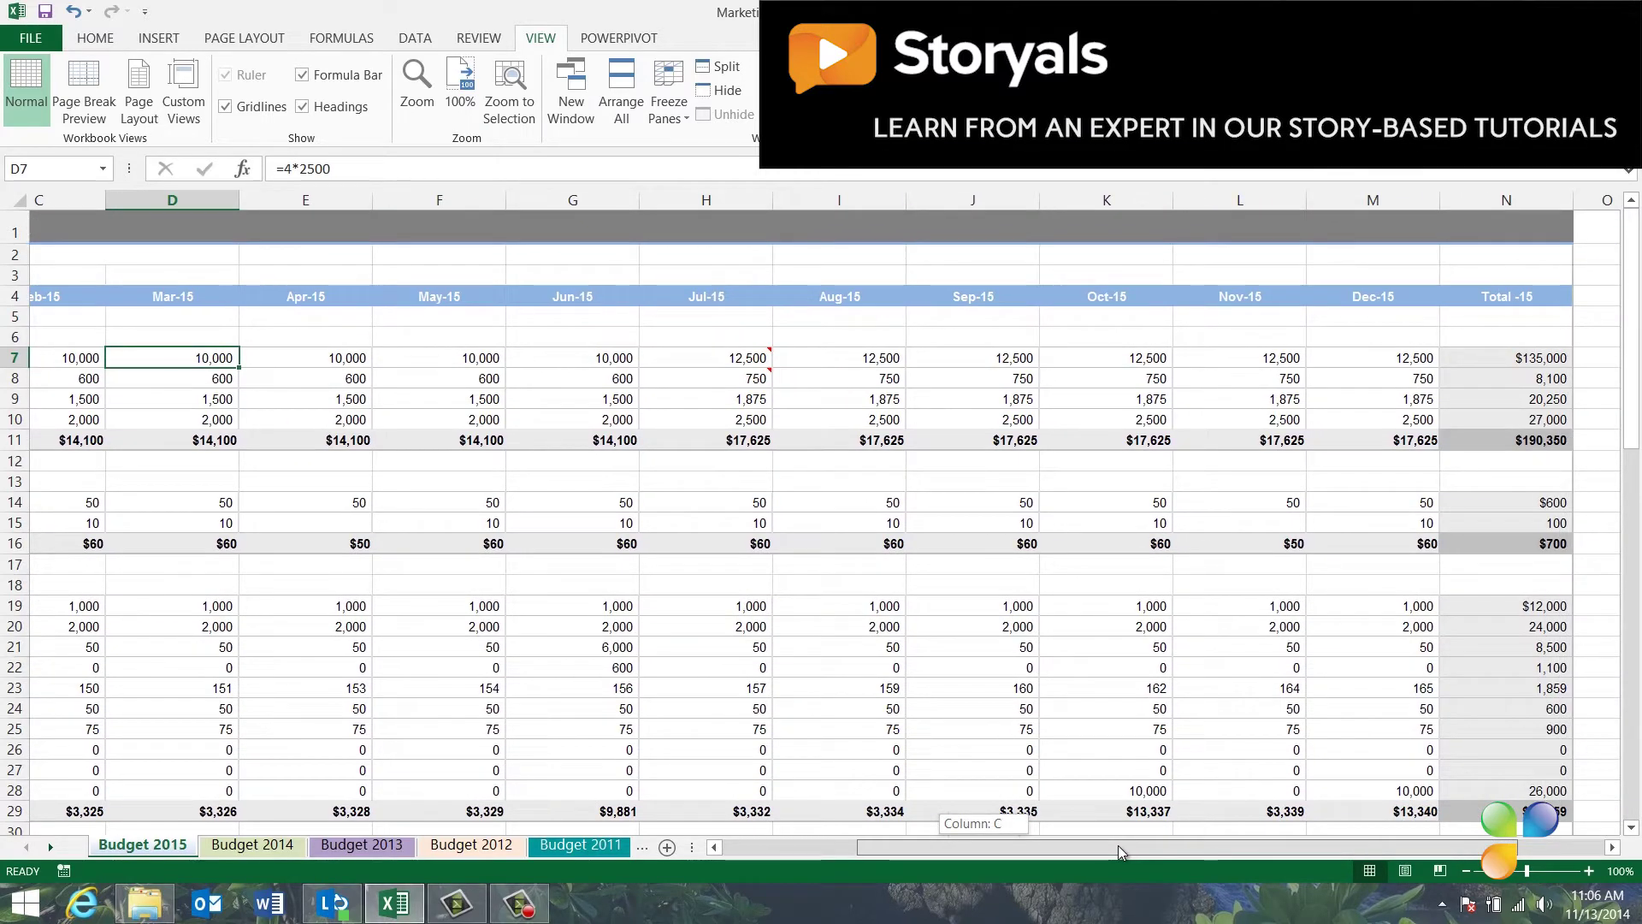
drag(1118, 844, 952, 855)
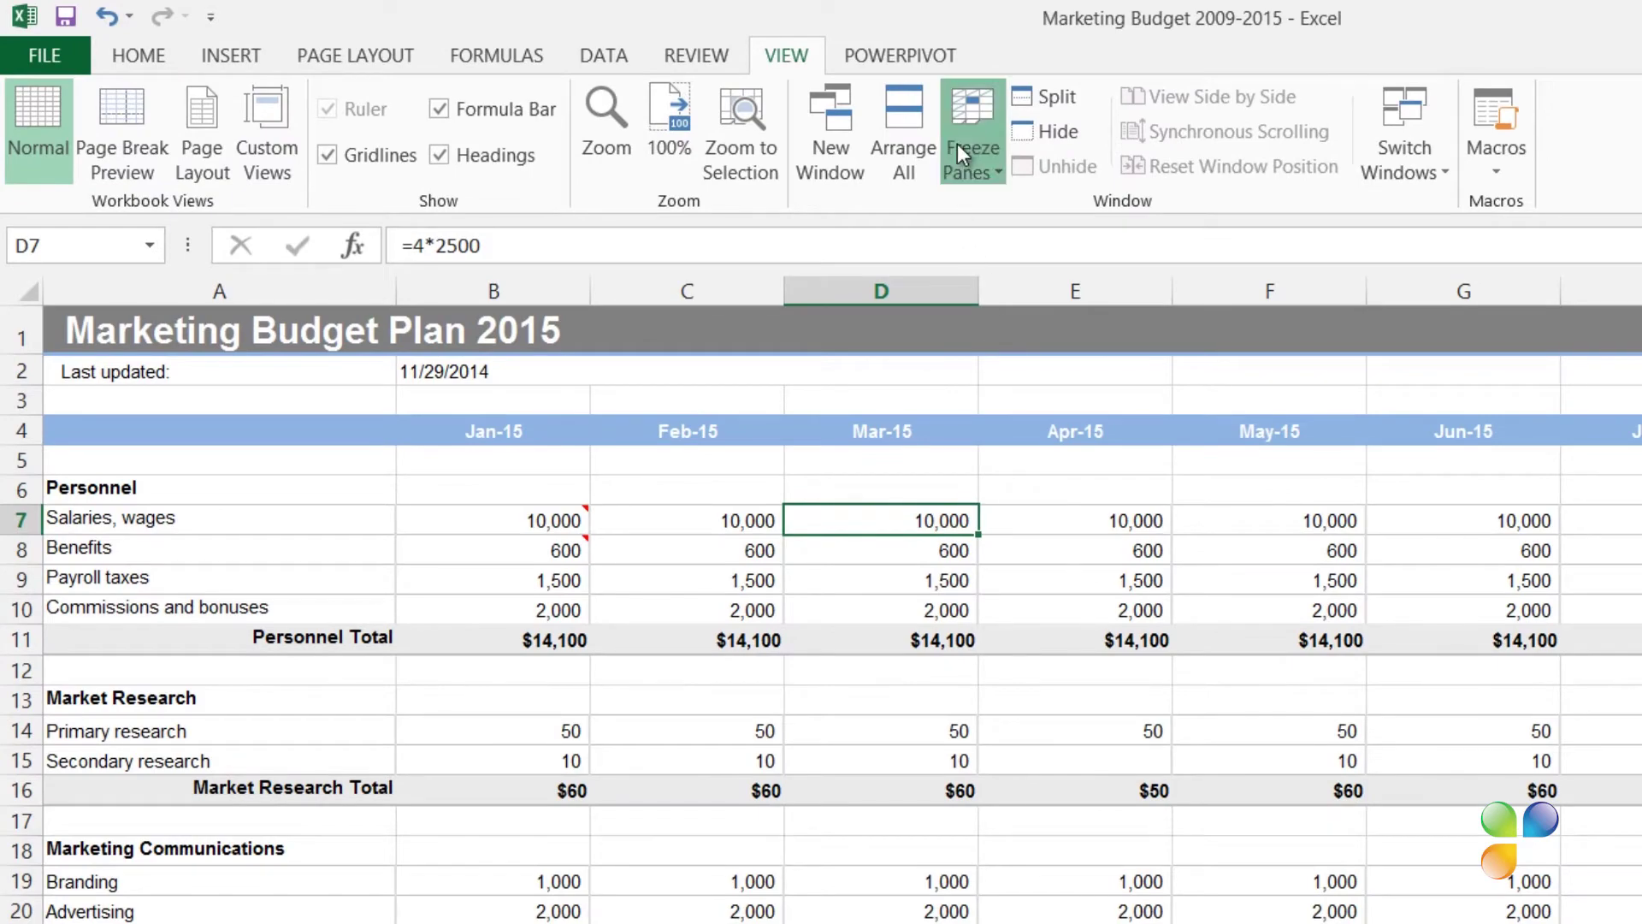
- Freeze the first column of Budget 2015 and scroll right through the months to test it
click(957, 144)
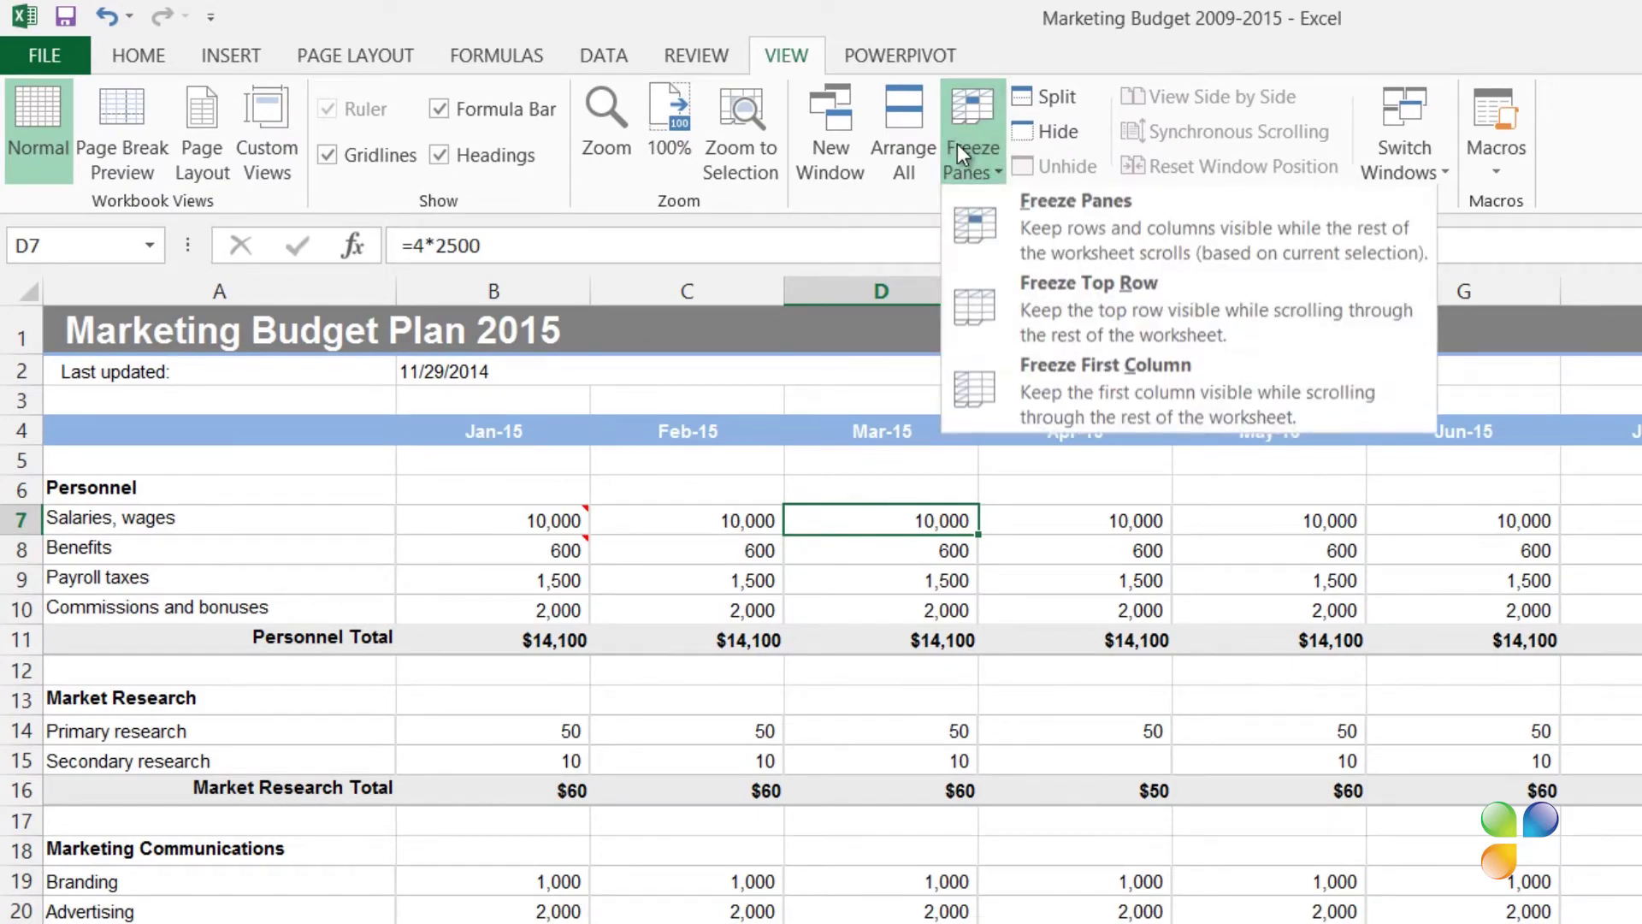
click(1005, 371)
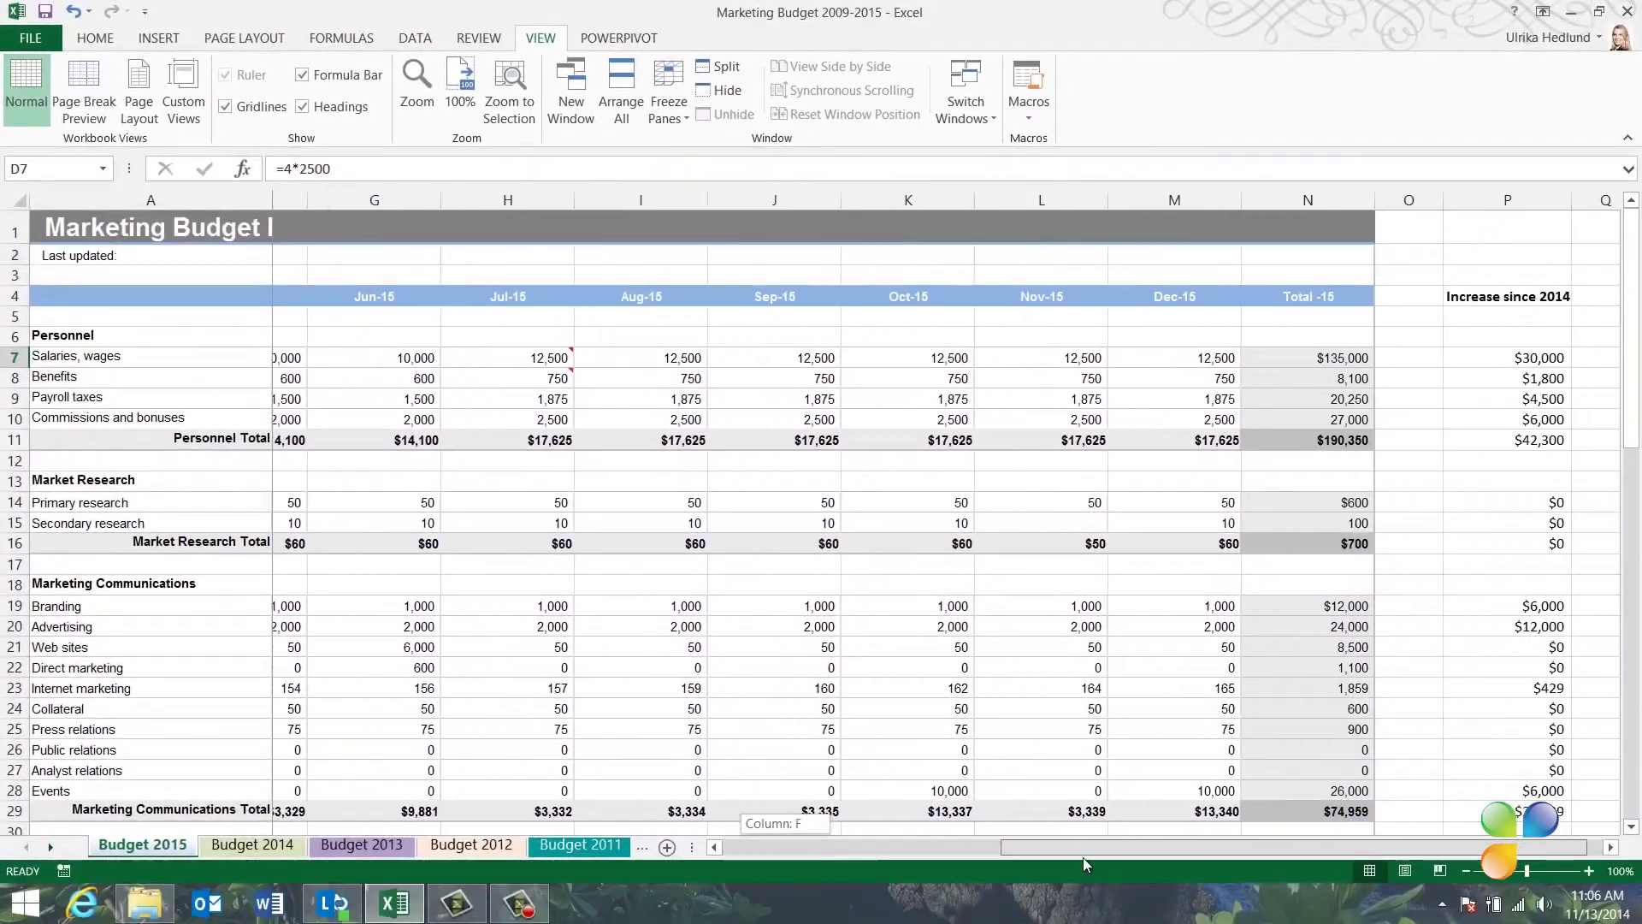
drag(834, 898, 1145, 866)
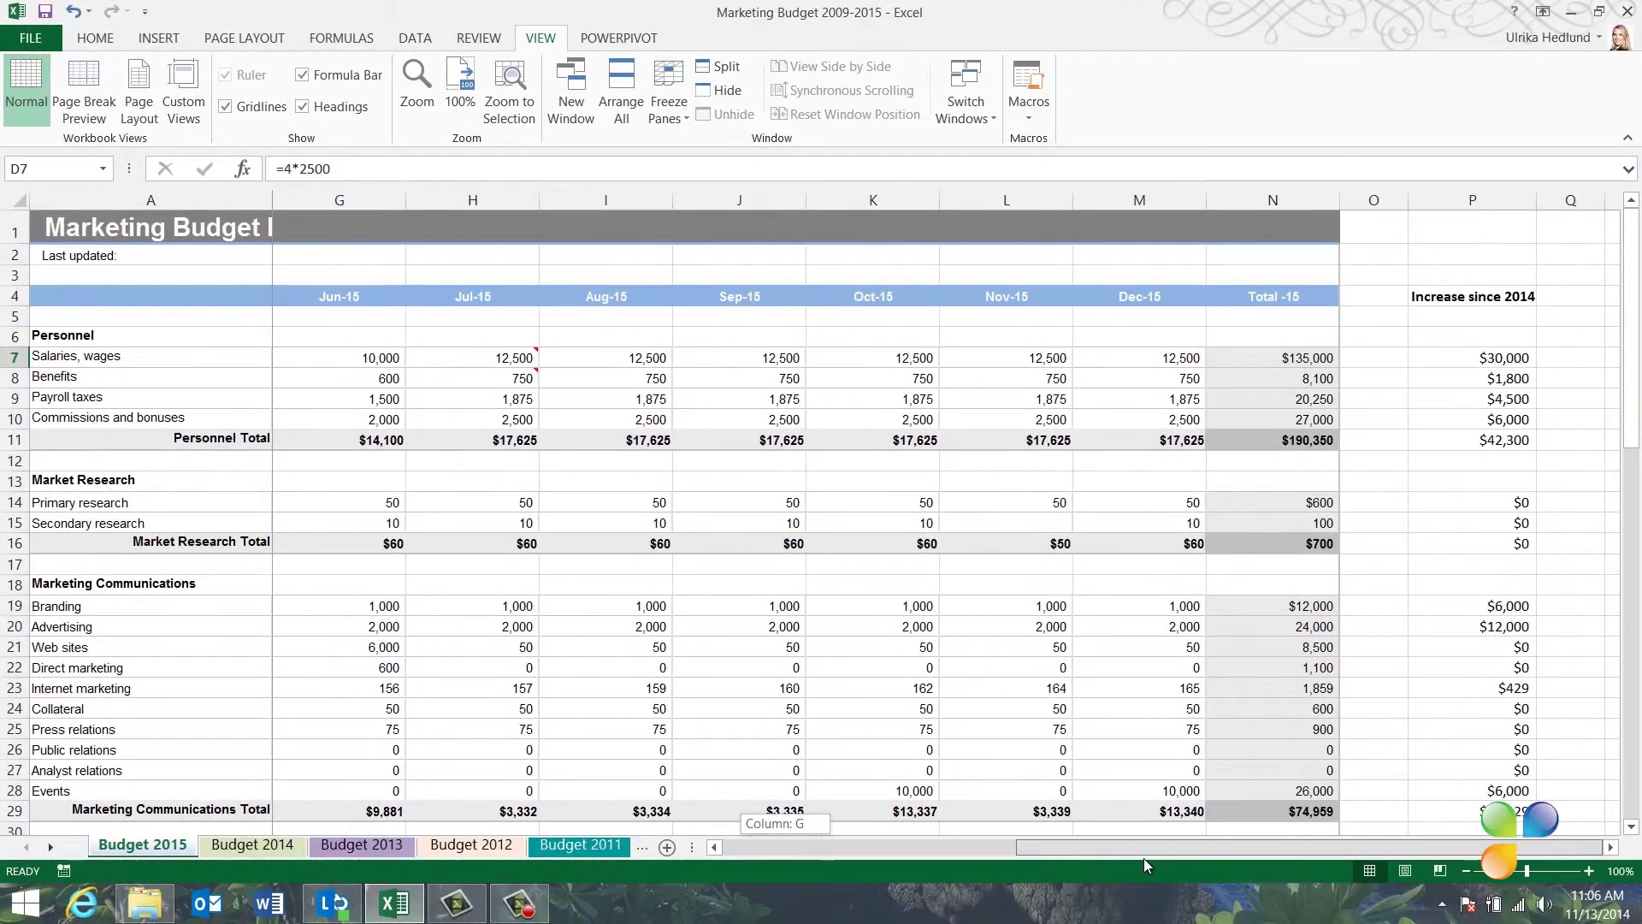
click(1610, 846)
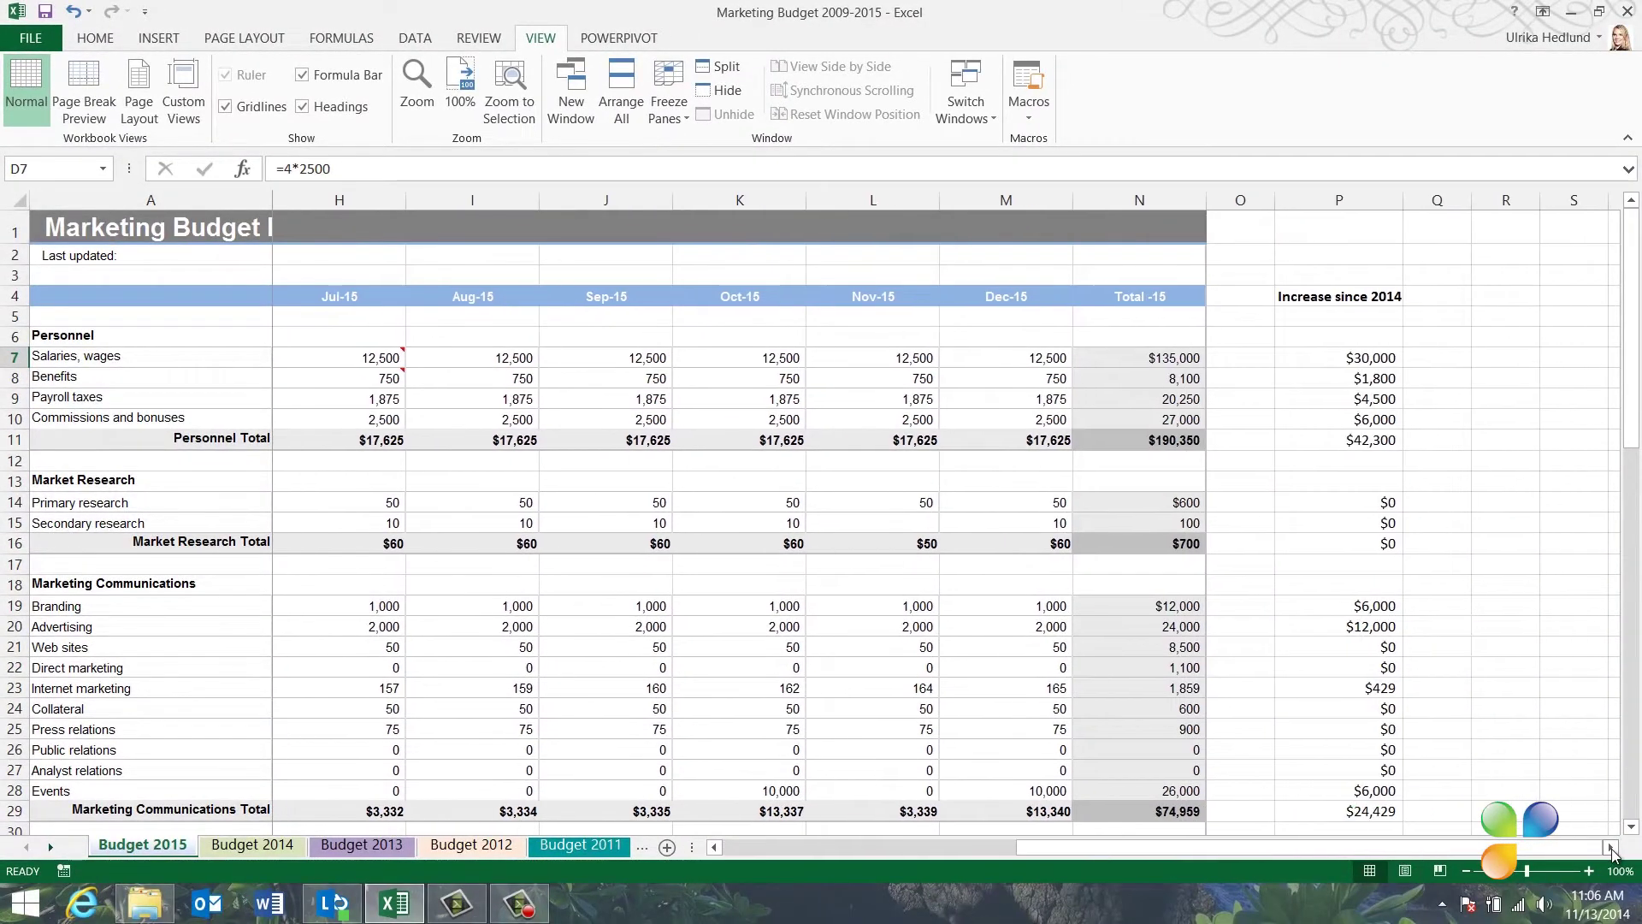
drag(1182, 846, 812, 850)
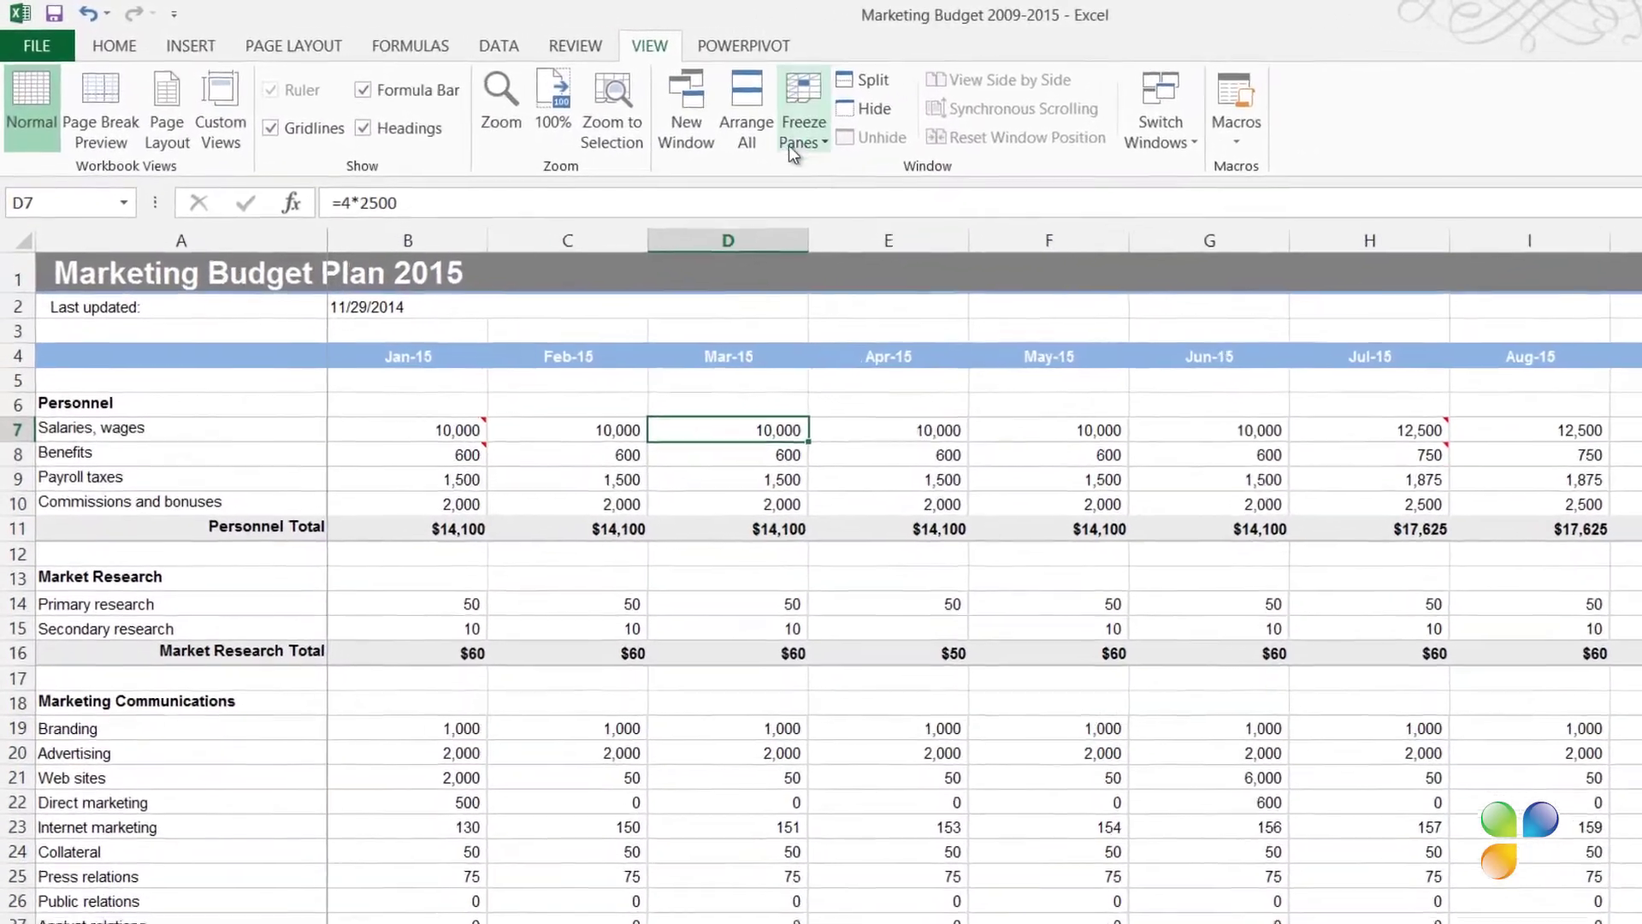
- Try Freeze Top Row on Budget 2015, then unfreeze all panes again
click(853, 123)
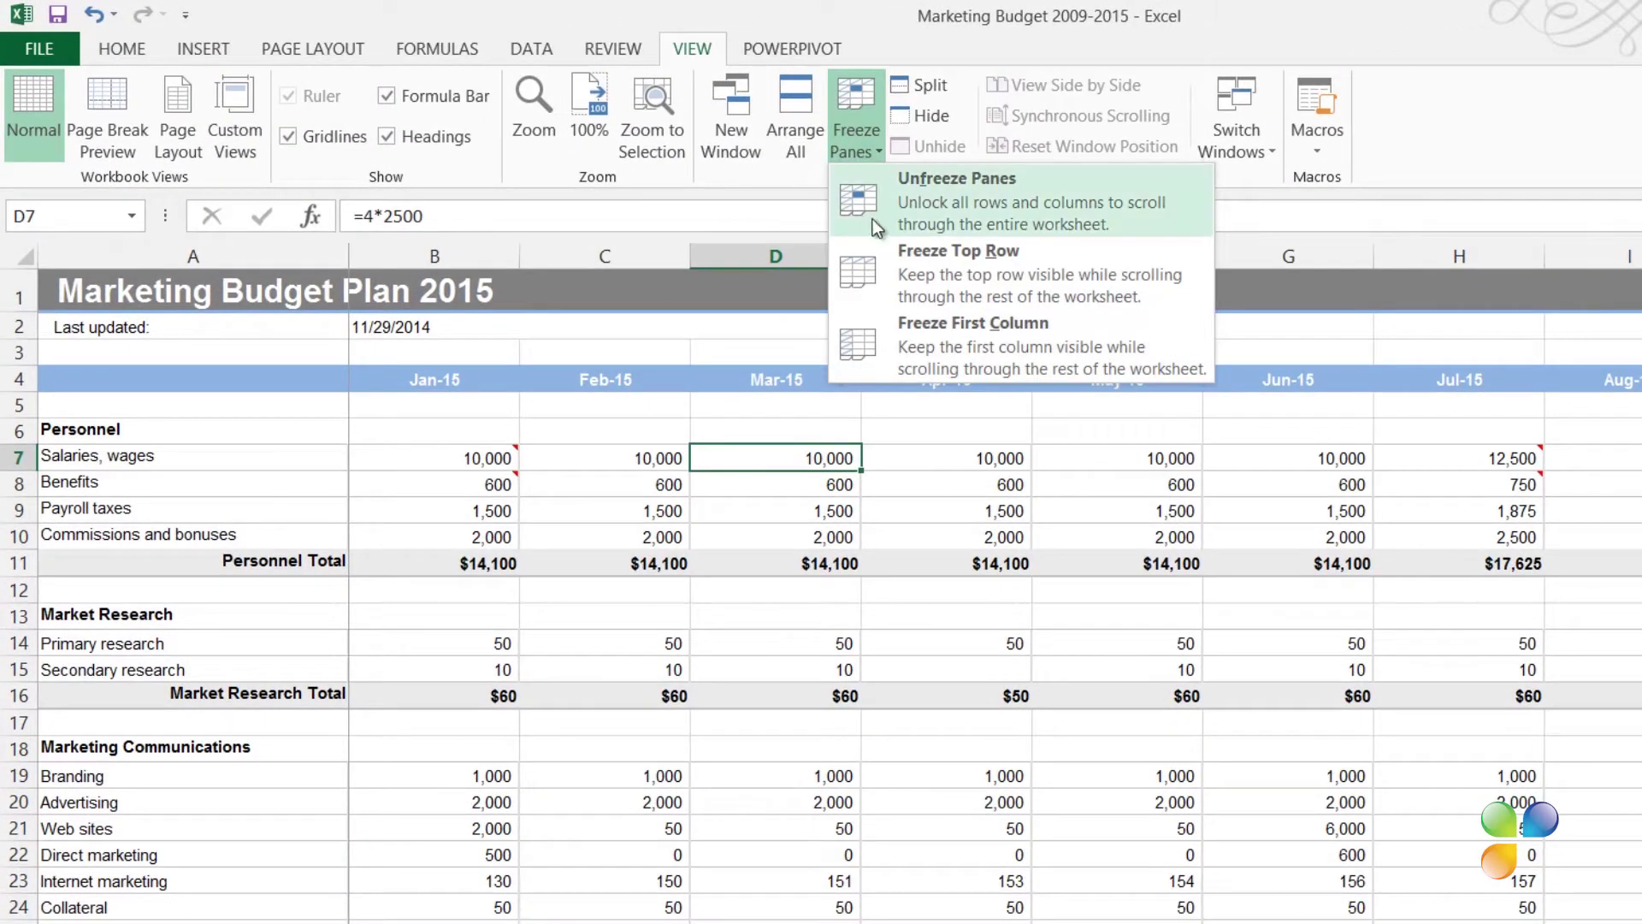
click(877, 263)
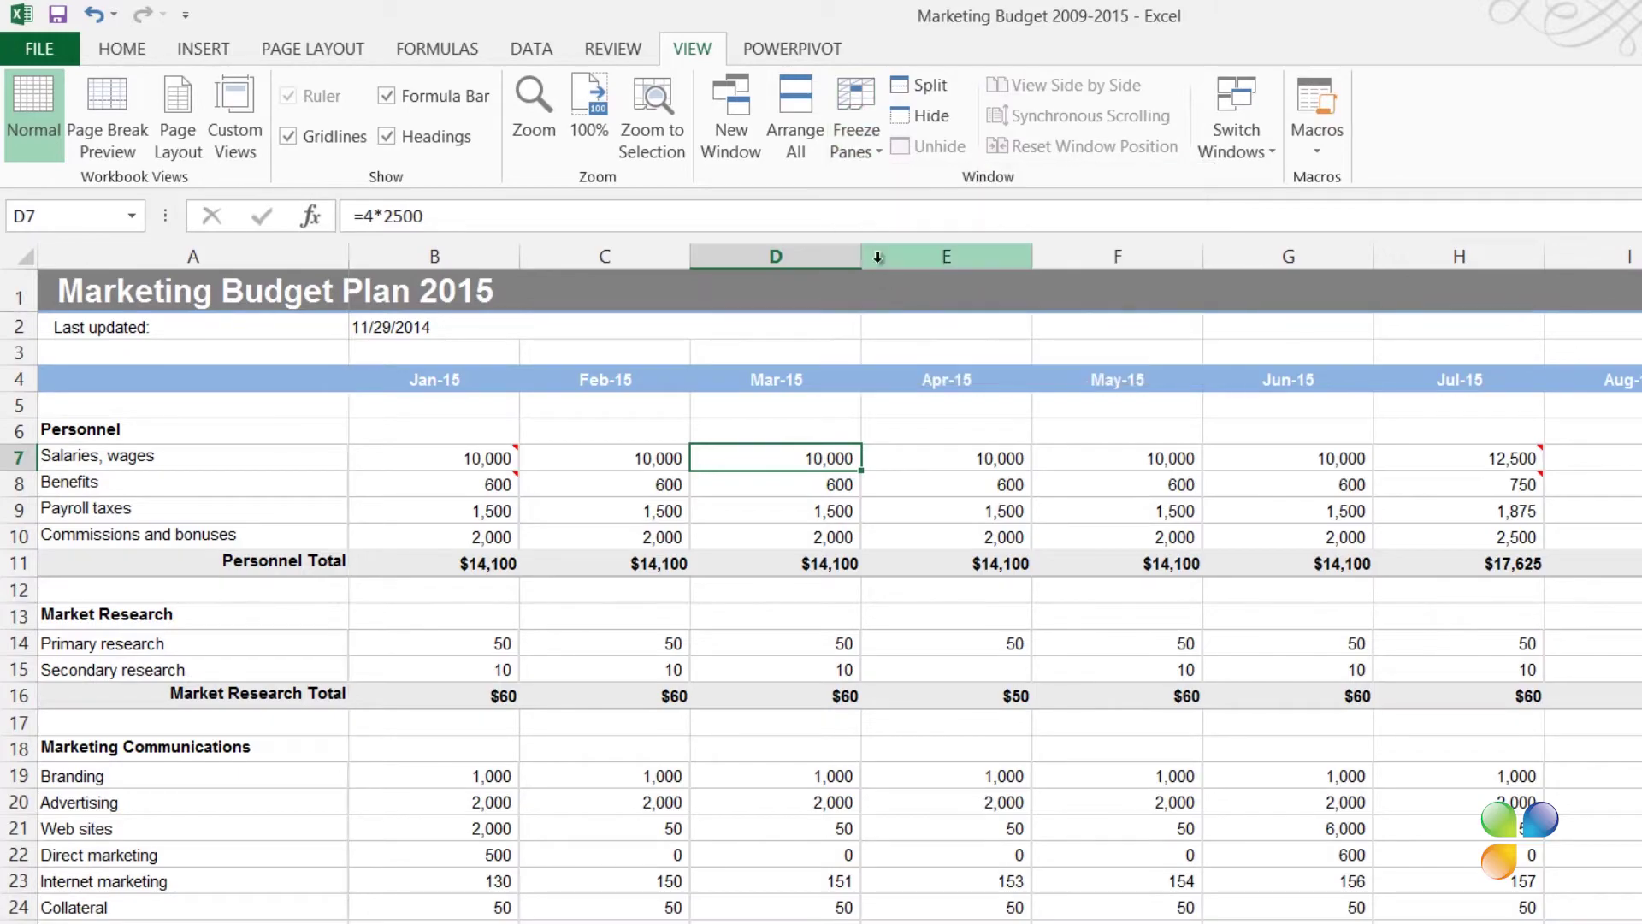
scroll(919, 596, down, 2)
scroll(920, 595, down, 1)
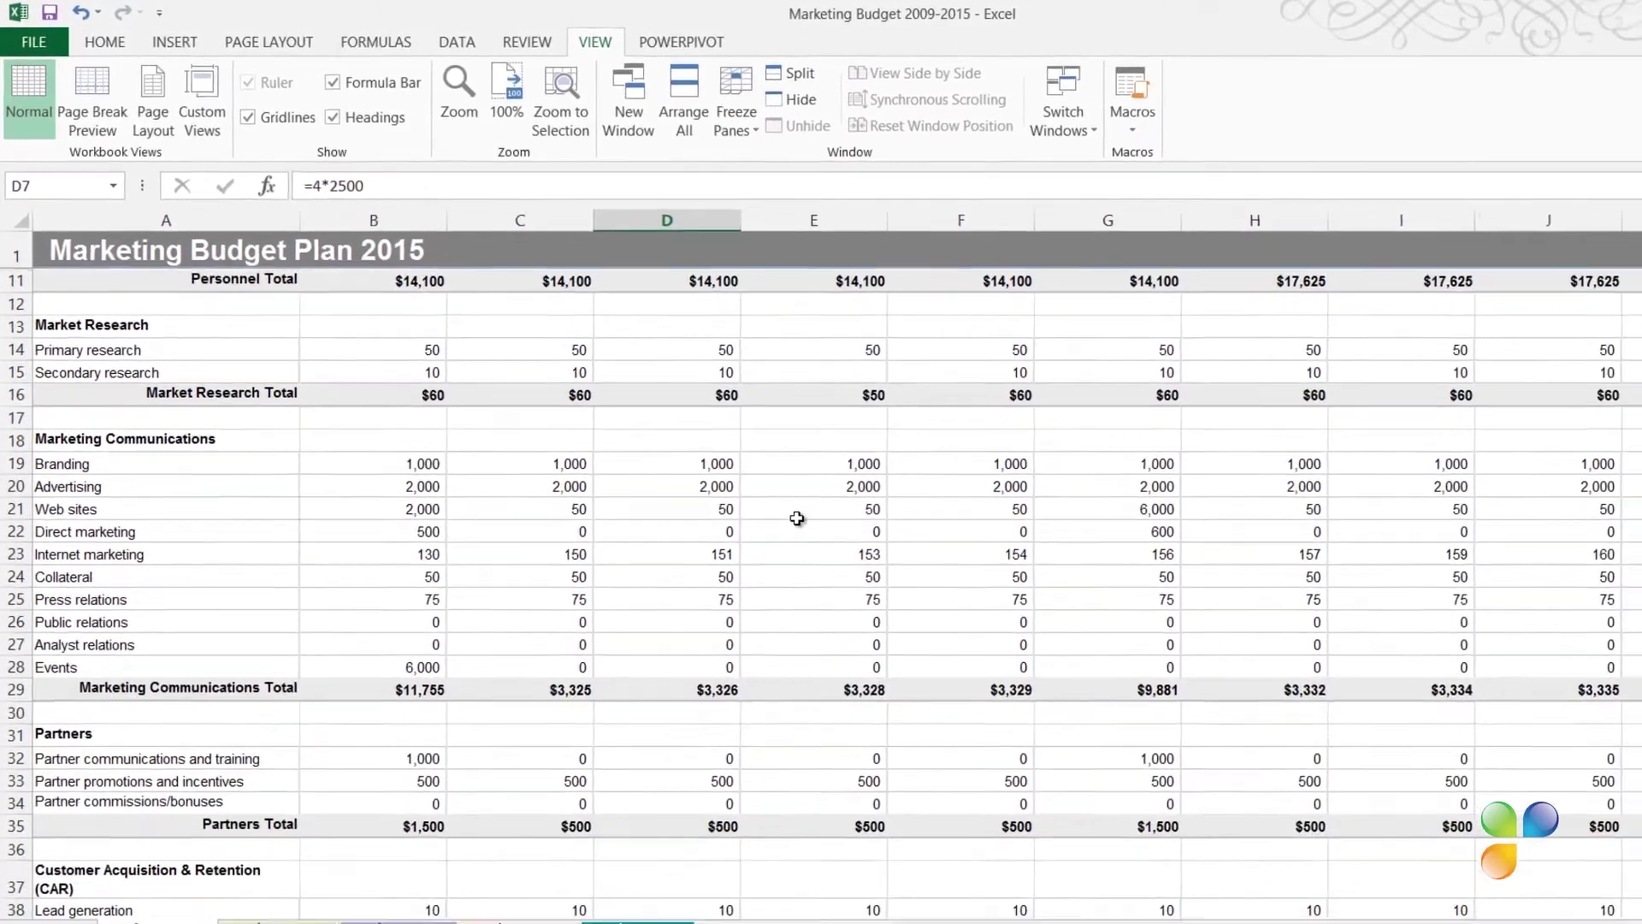
scroll(919, 595, down, 2)
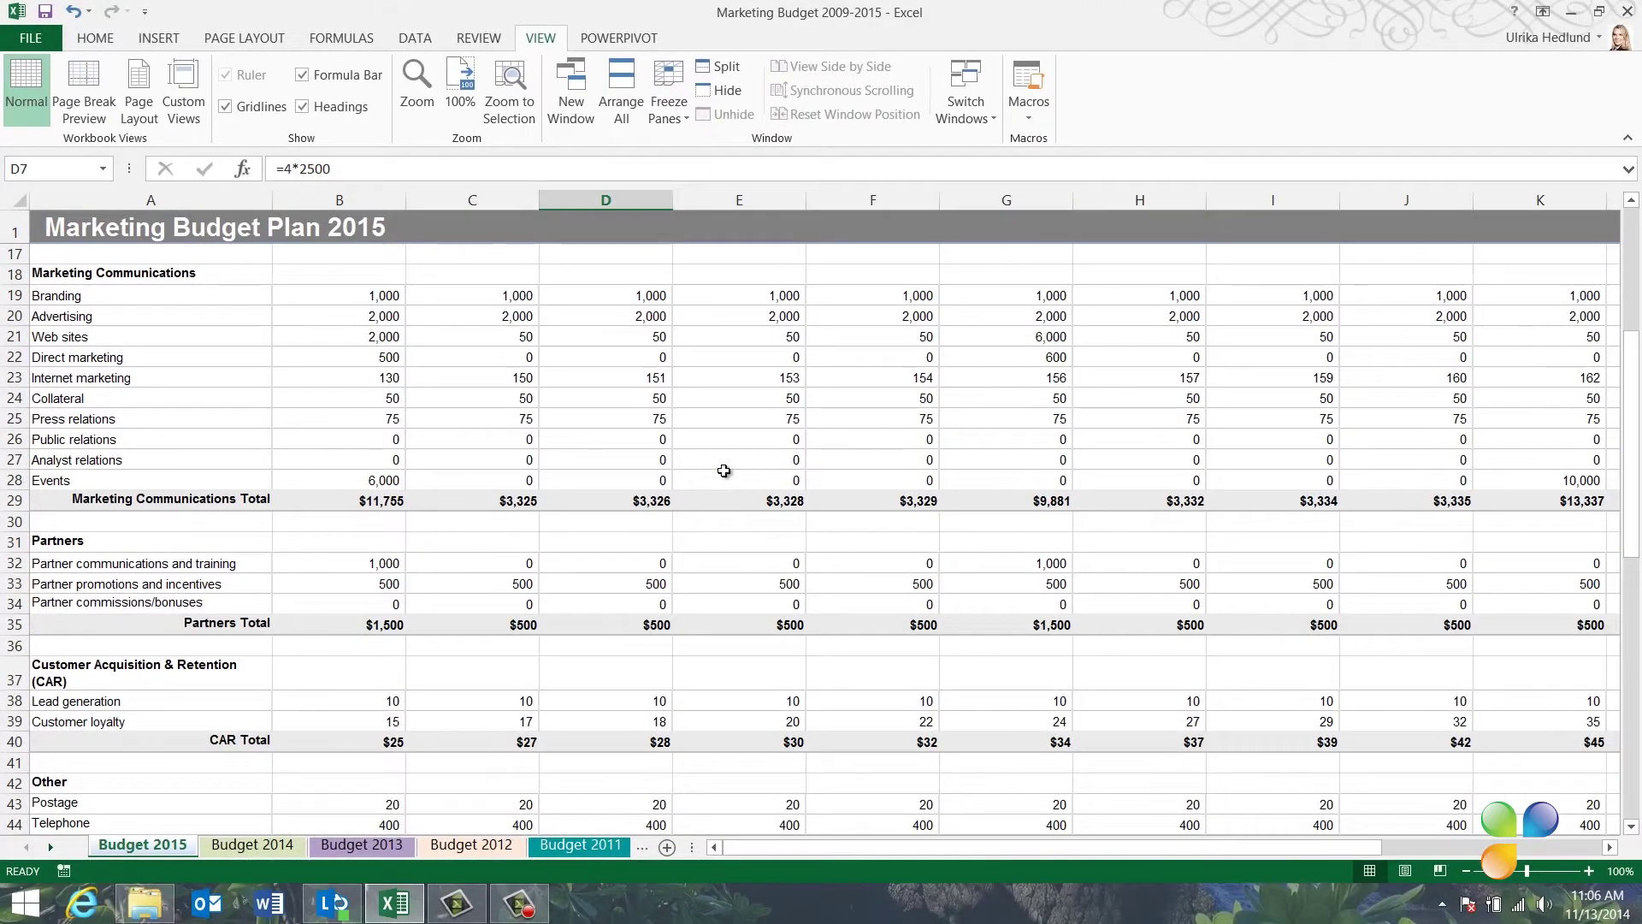
scroll(723, 471, up, 2)
scroll(723, 471, up, 3)
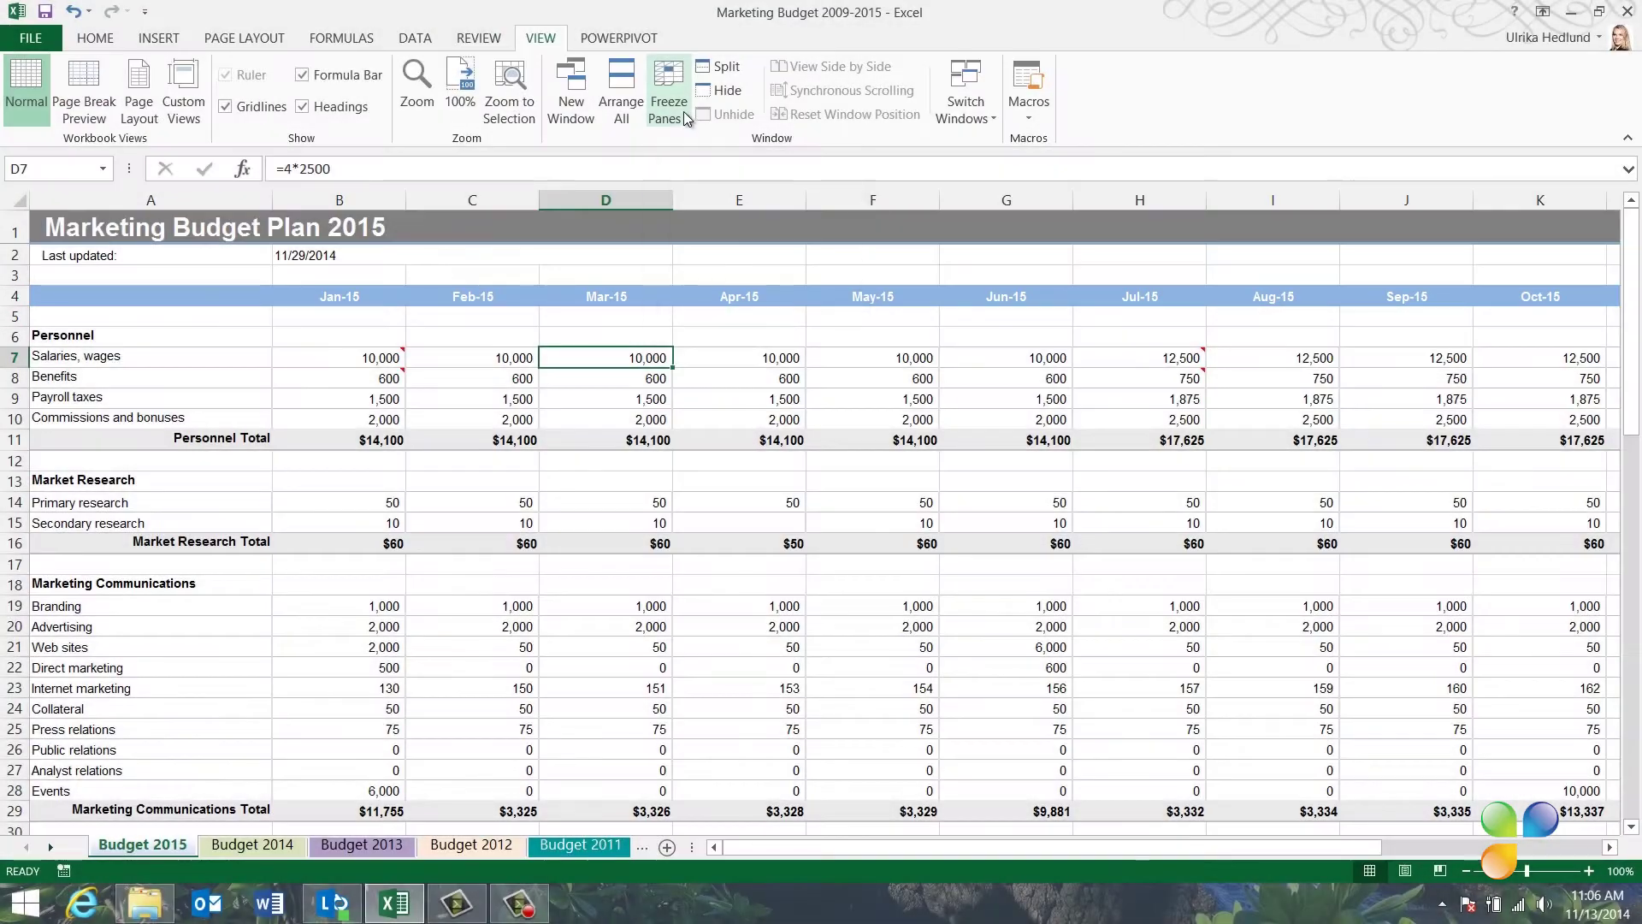
click(683, 112)
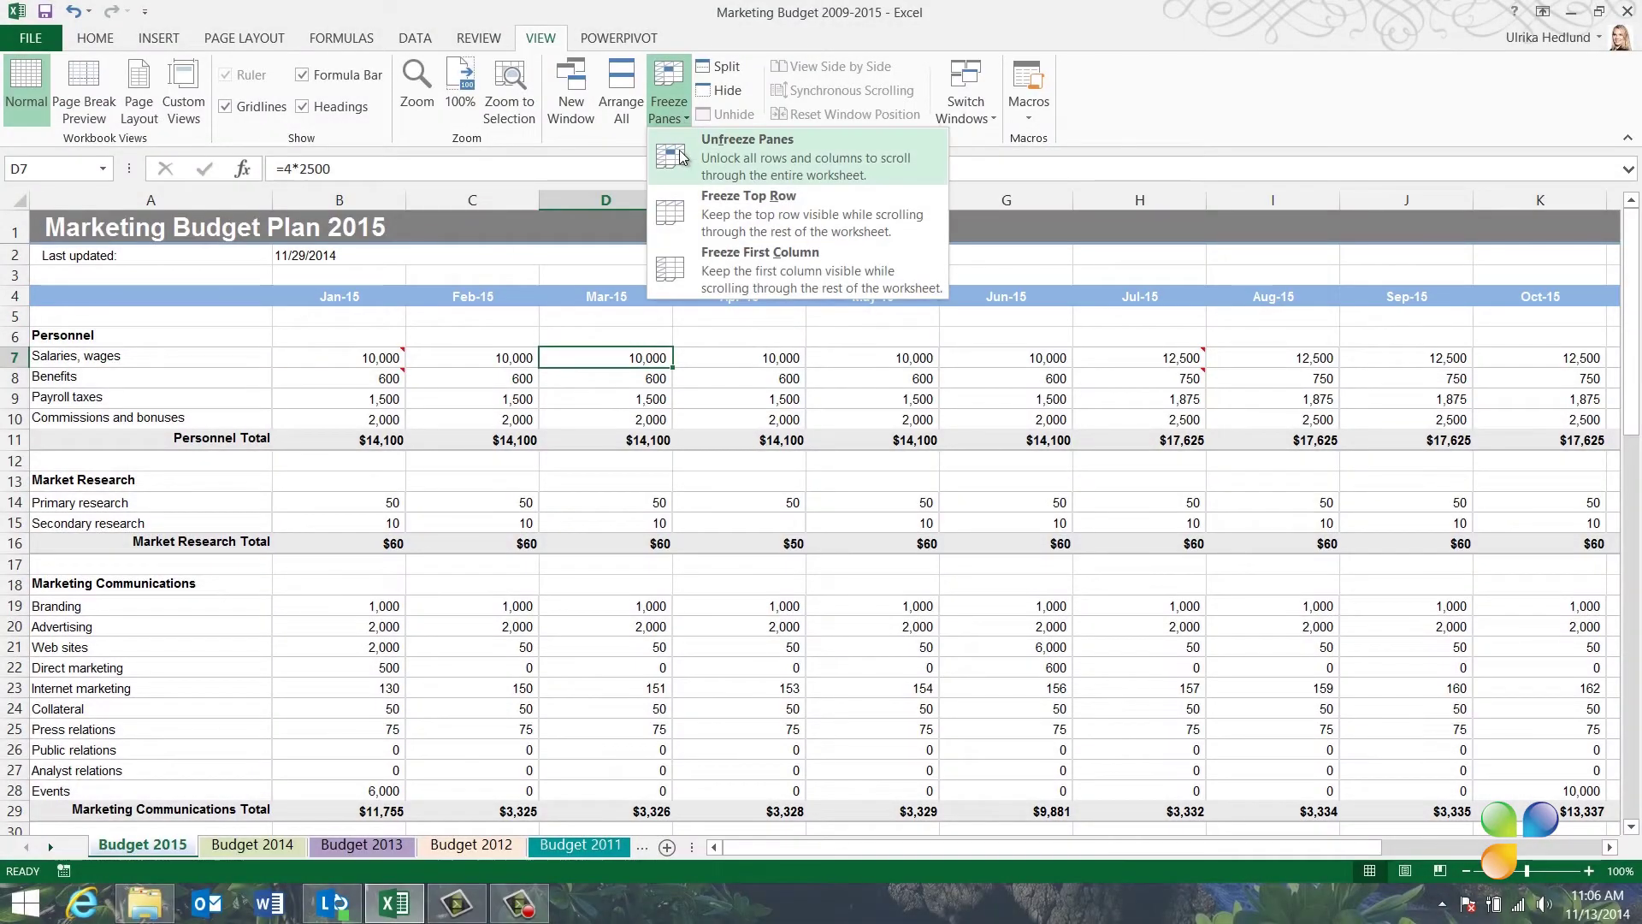
click(679, 151)
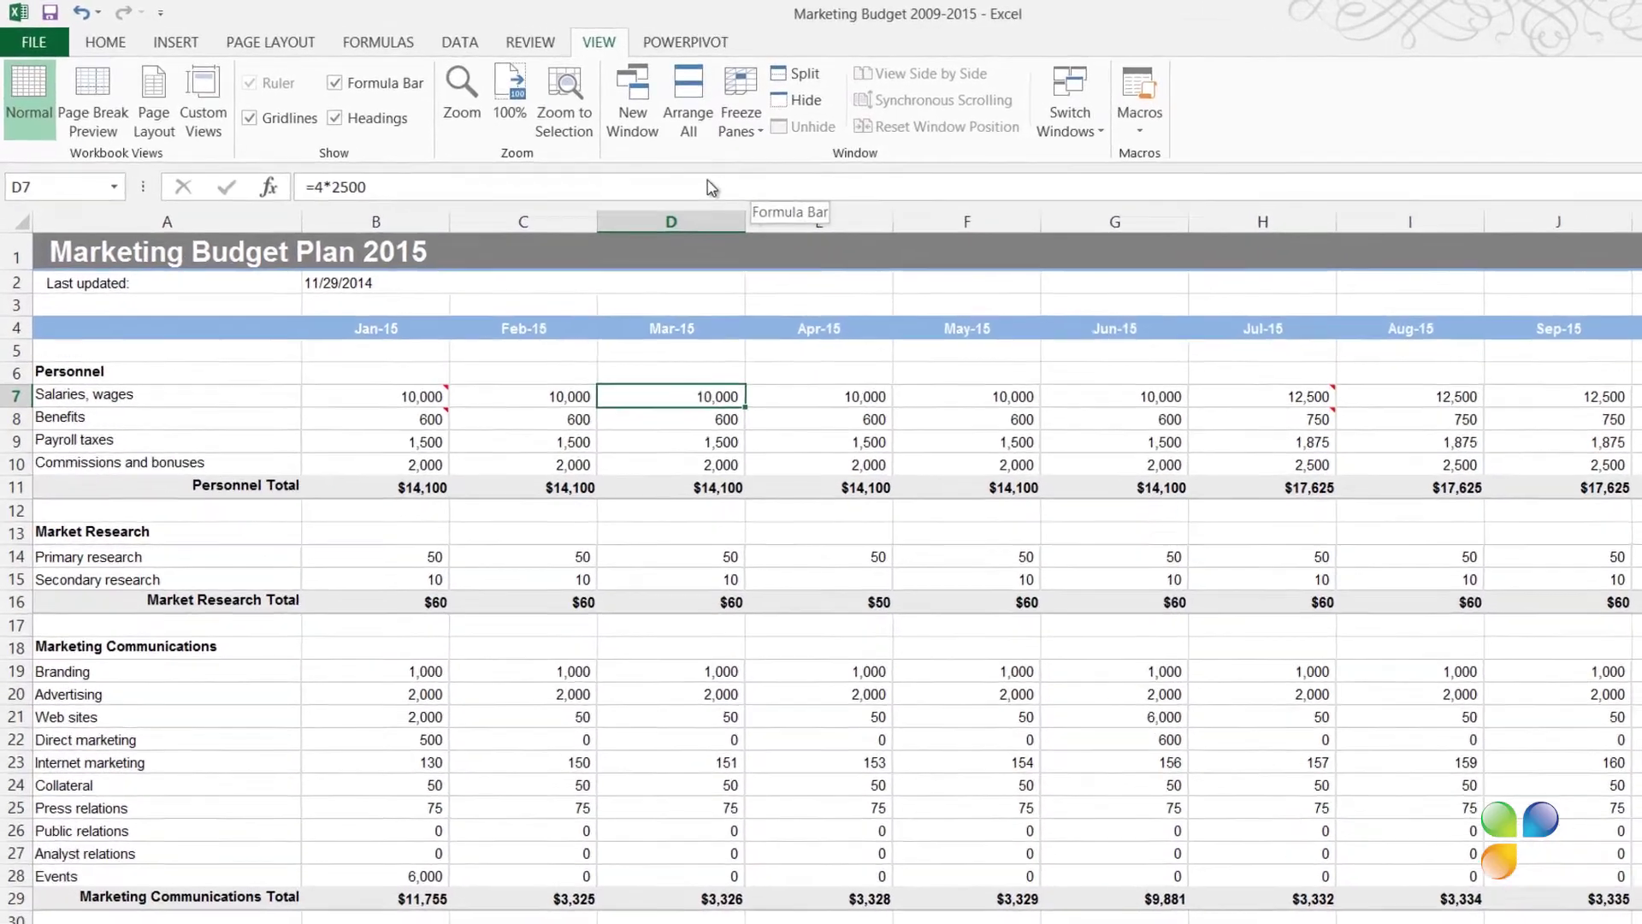
- Select row 5 and freeze panes so header rows 1–4 stay fixed
click(11, 431)
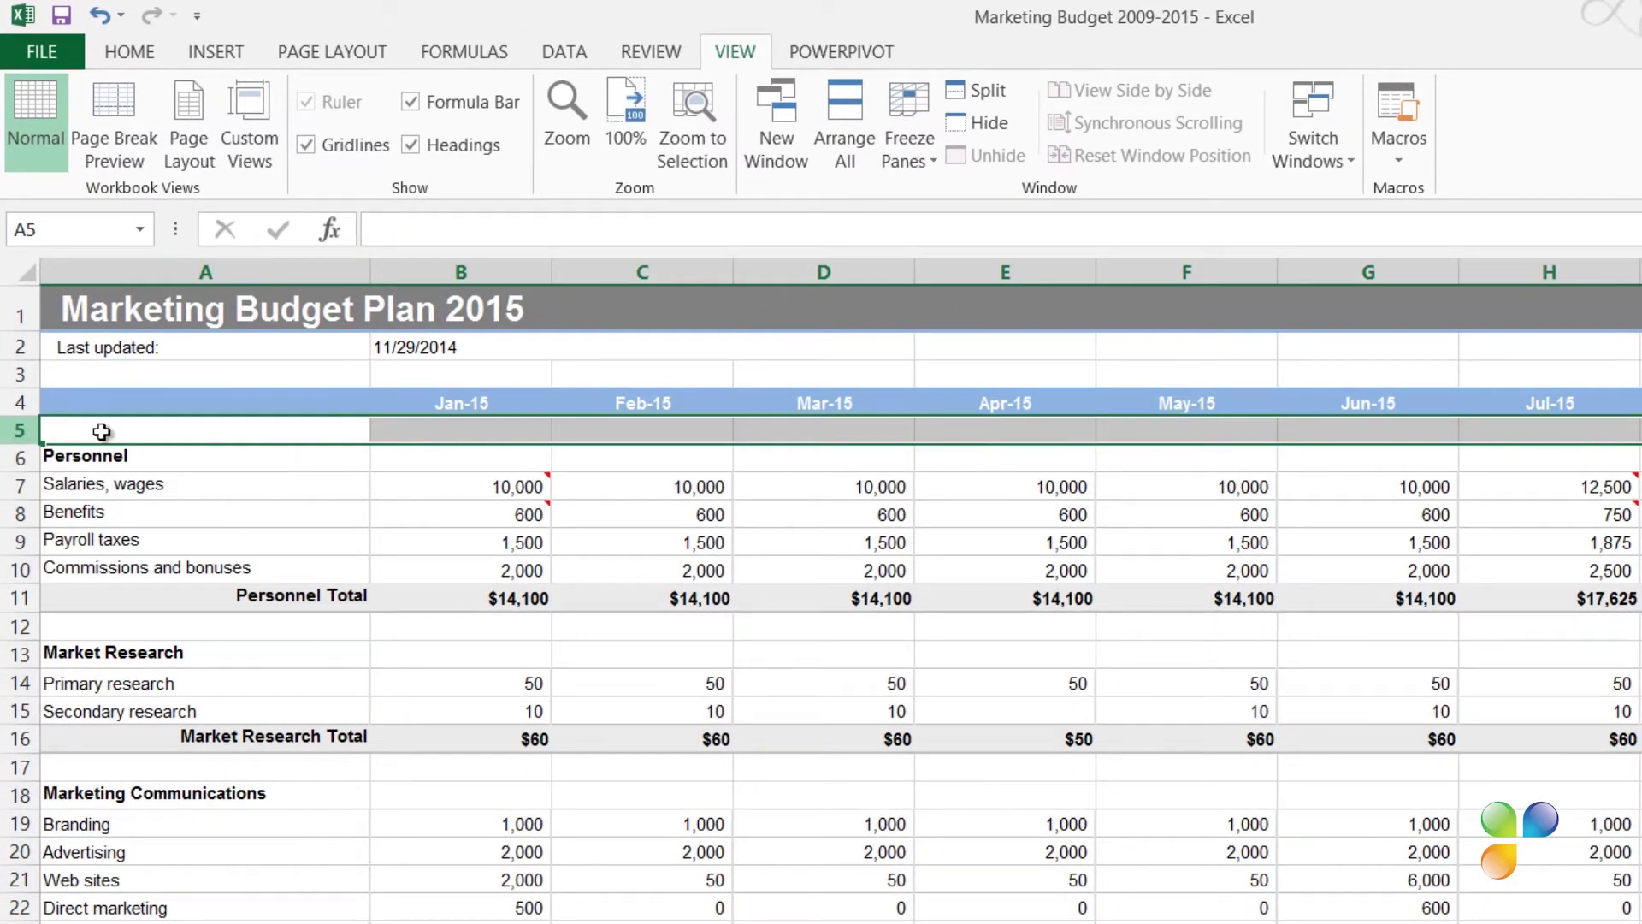
click(912, 145)
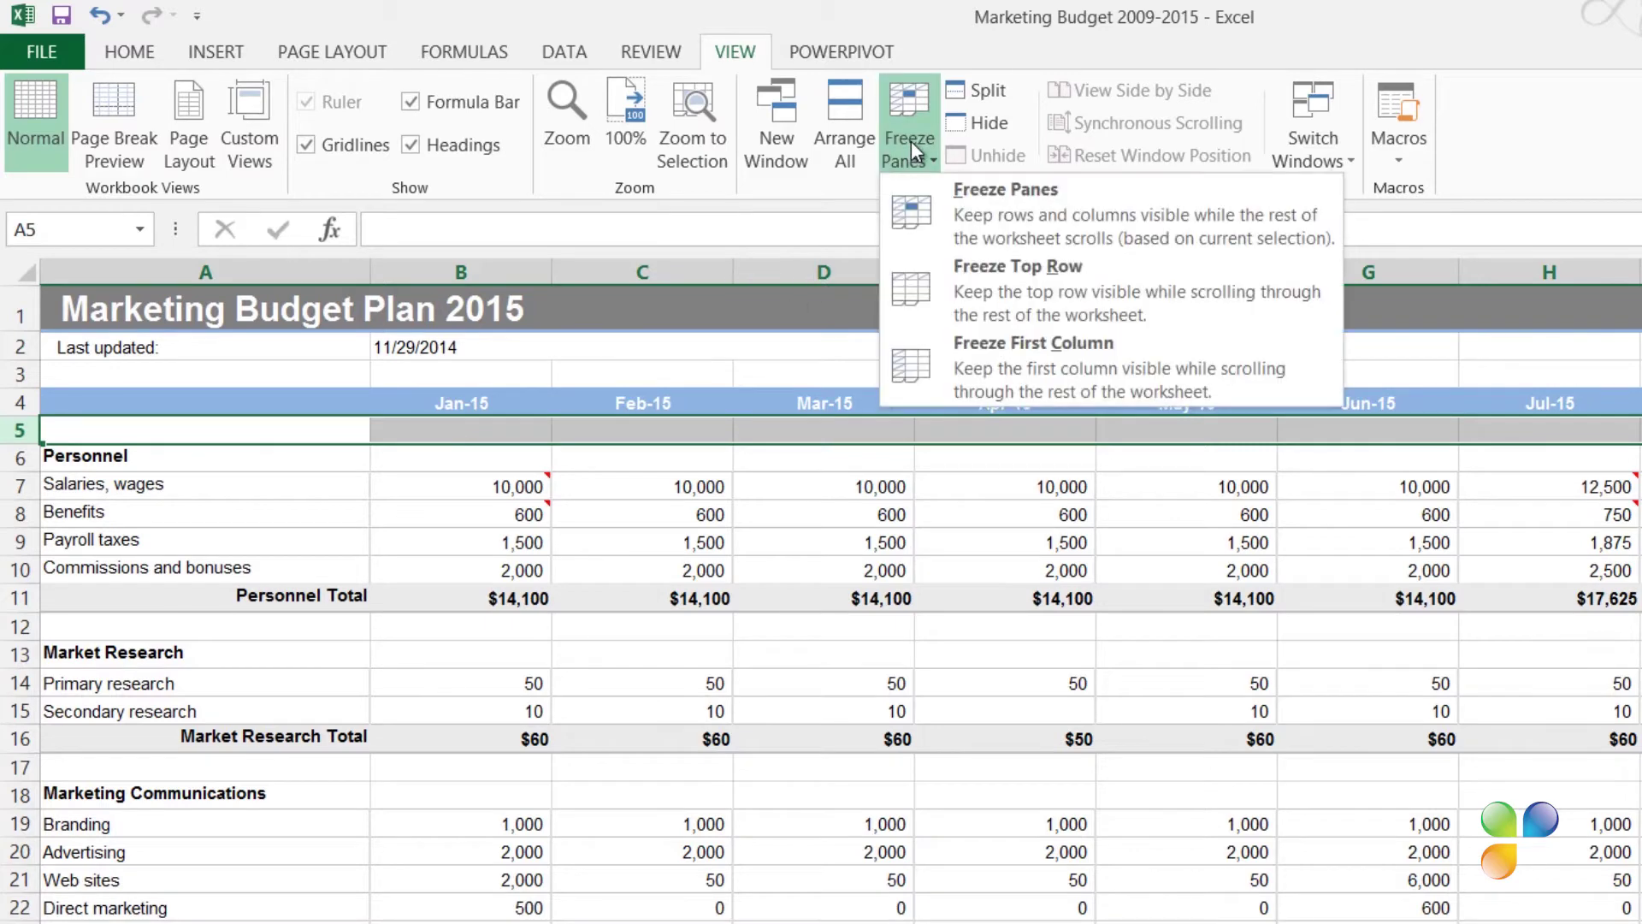
click(927, 215)
click(991, 464)
scroll(976, 466, down, 1)
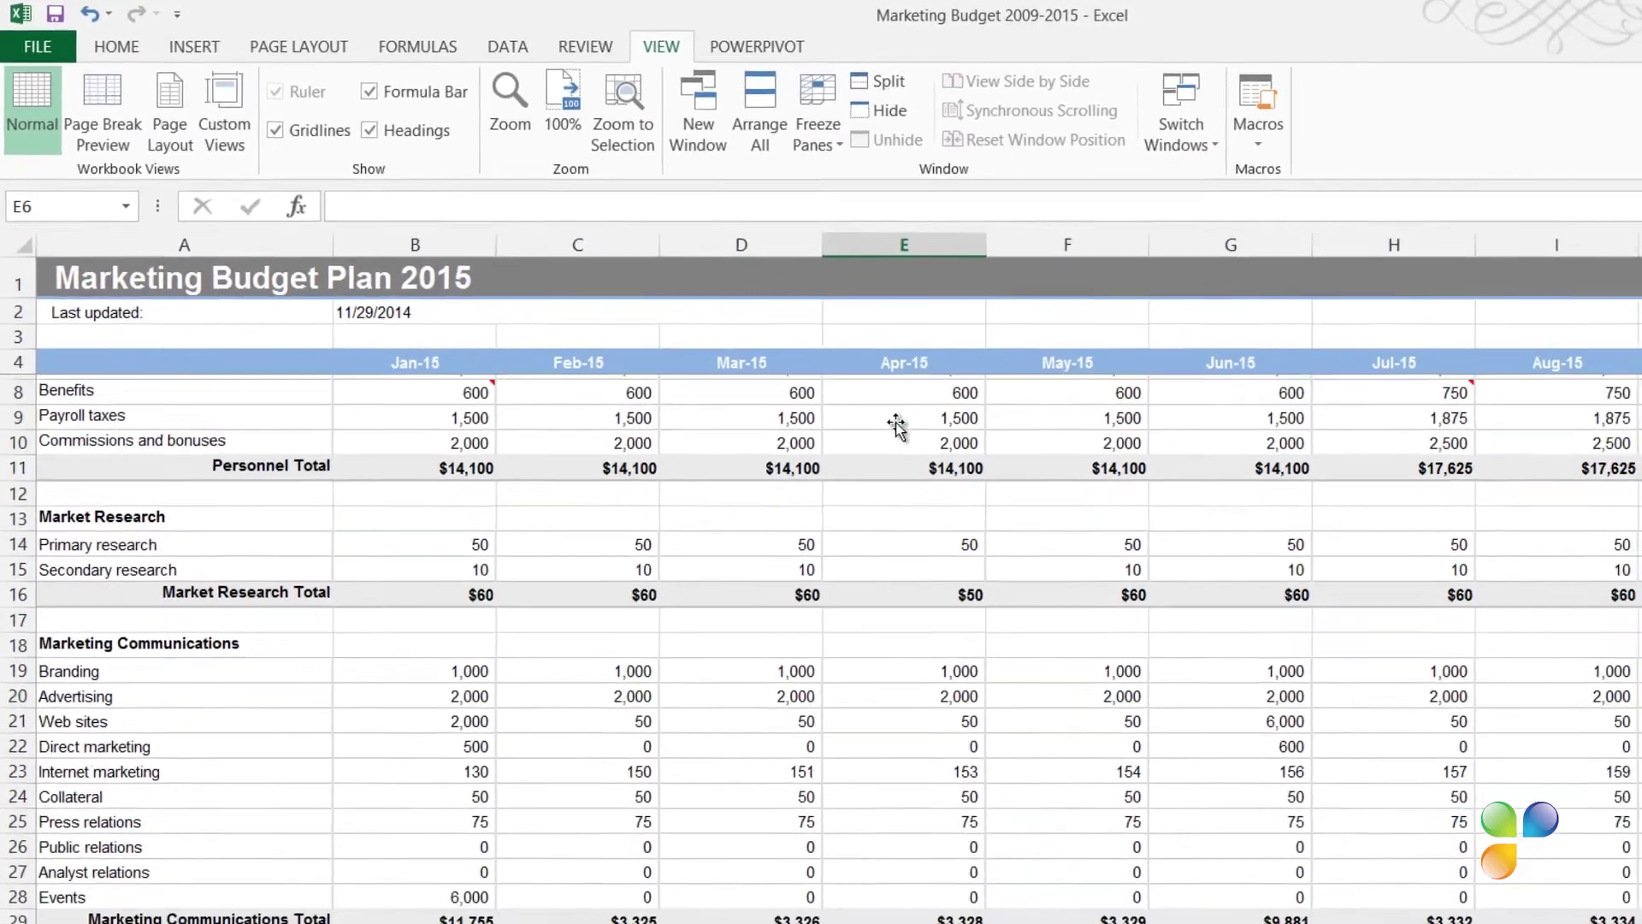
scroll(975, 464, down, 2)
scroll(975, 465, down, 2)
scroll(732, 348, down, 2)
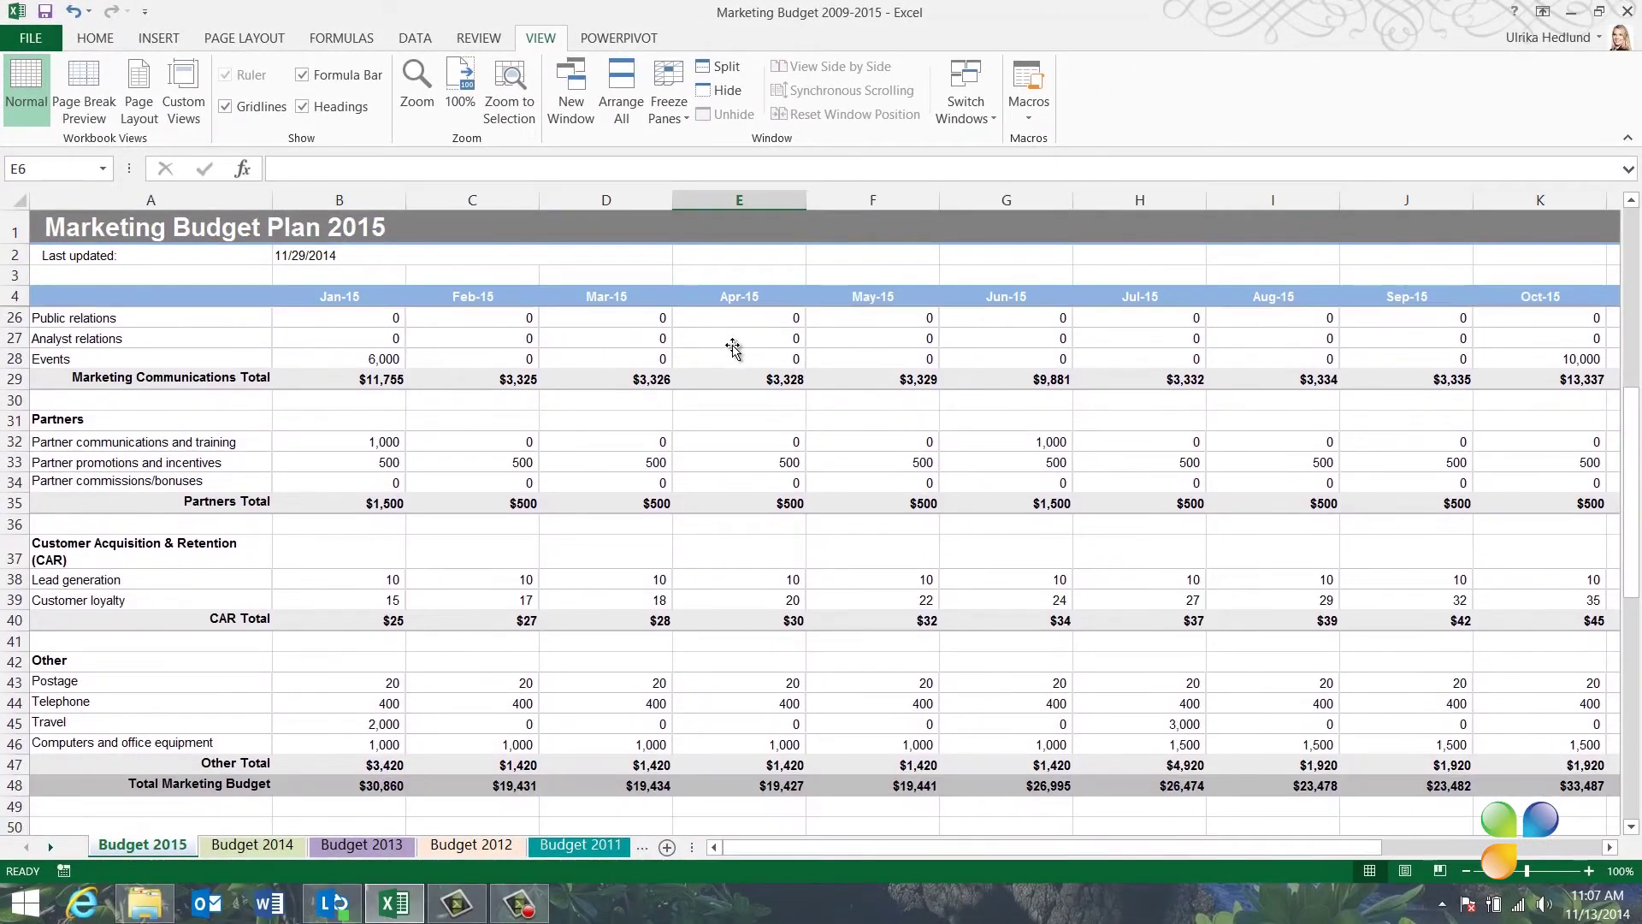
scroll(733, 347, down, 2)
scroll(733, 348, up, 4)
scroll(733, 348, up, 1)
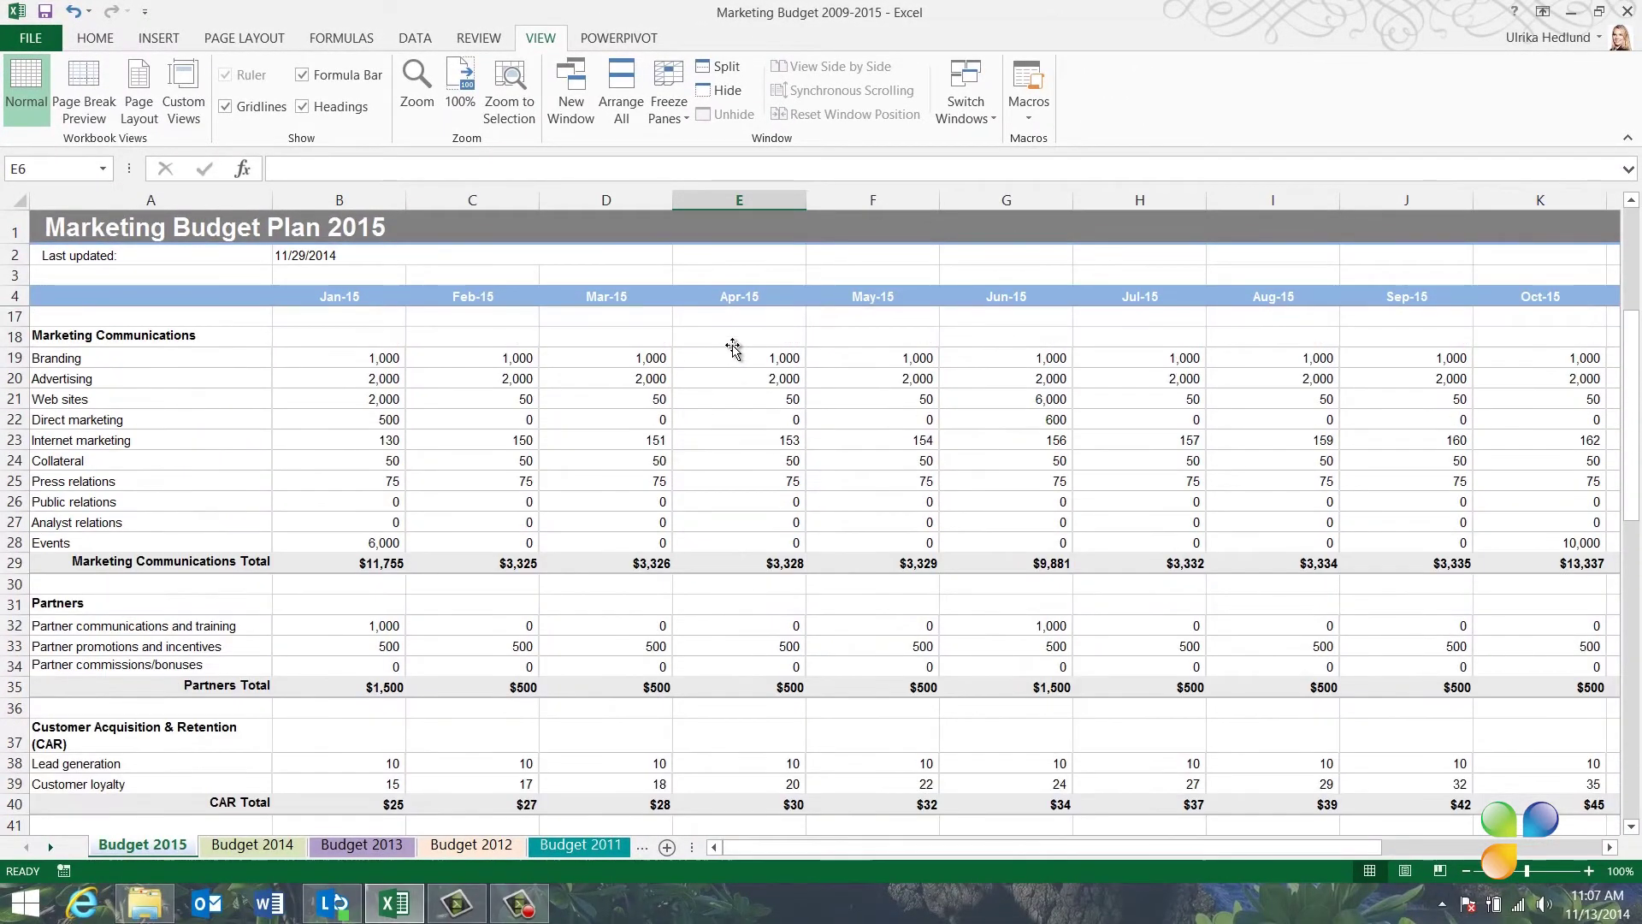
scroll(733, 348, up, 4)
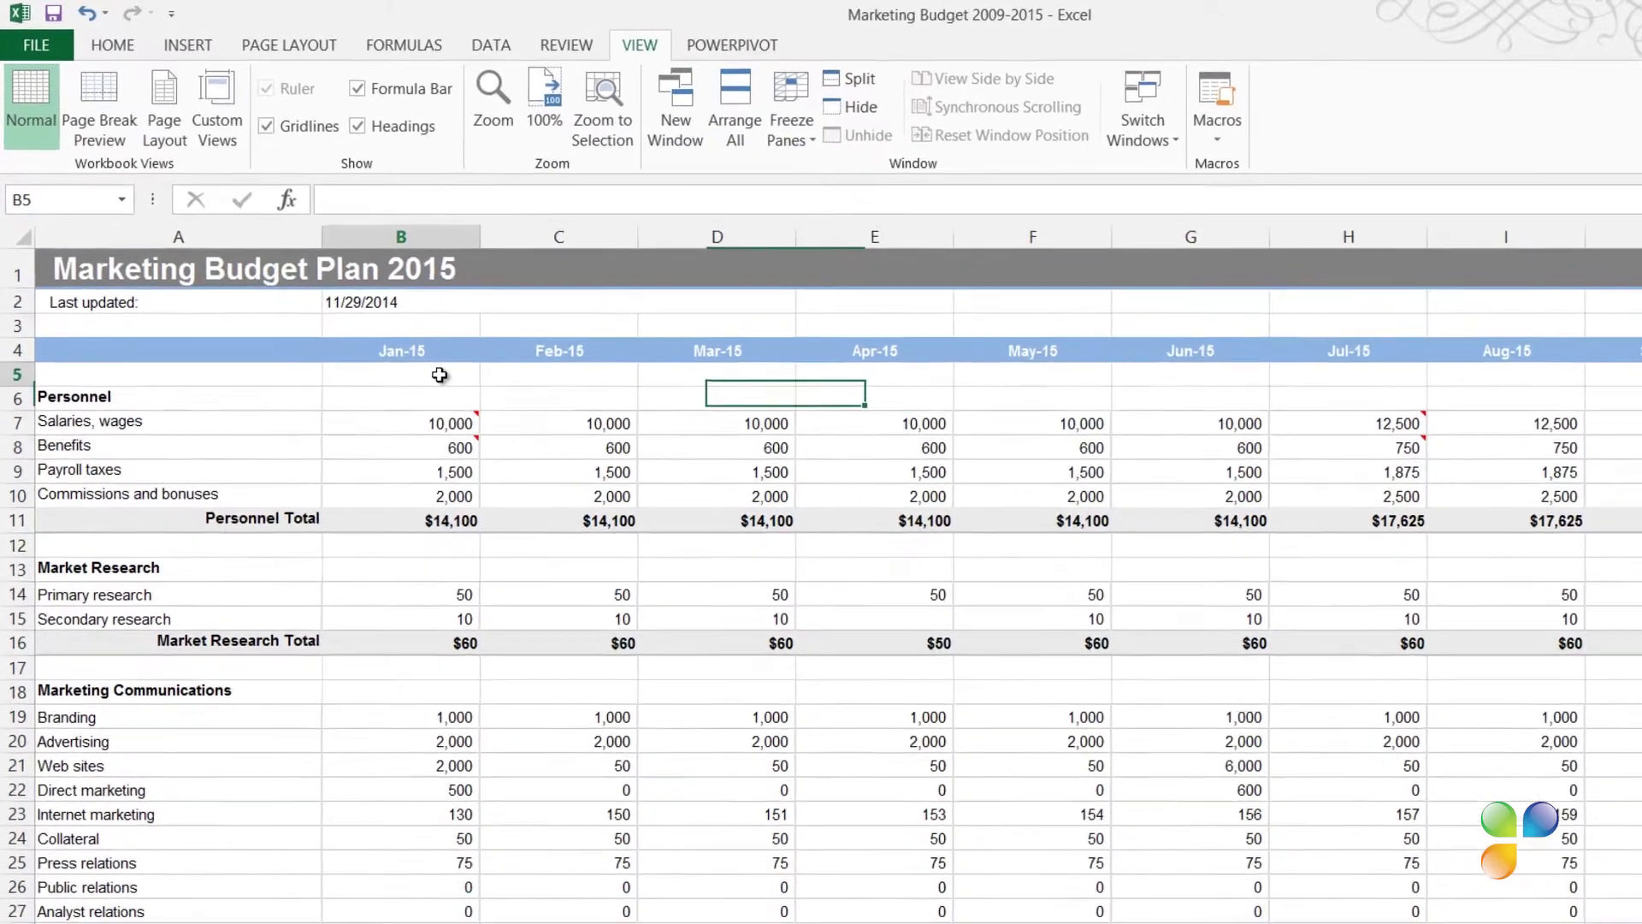
- Freeze panes at cell B5 so rows 1–4 and column A both stay fixed
click(371, 315)
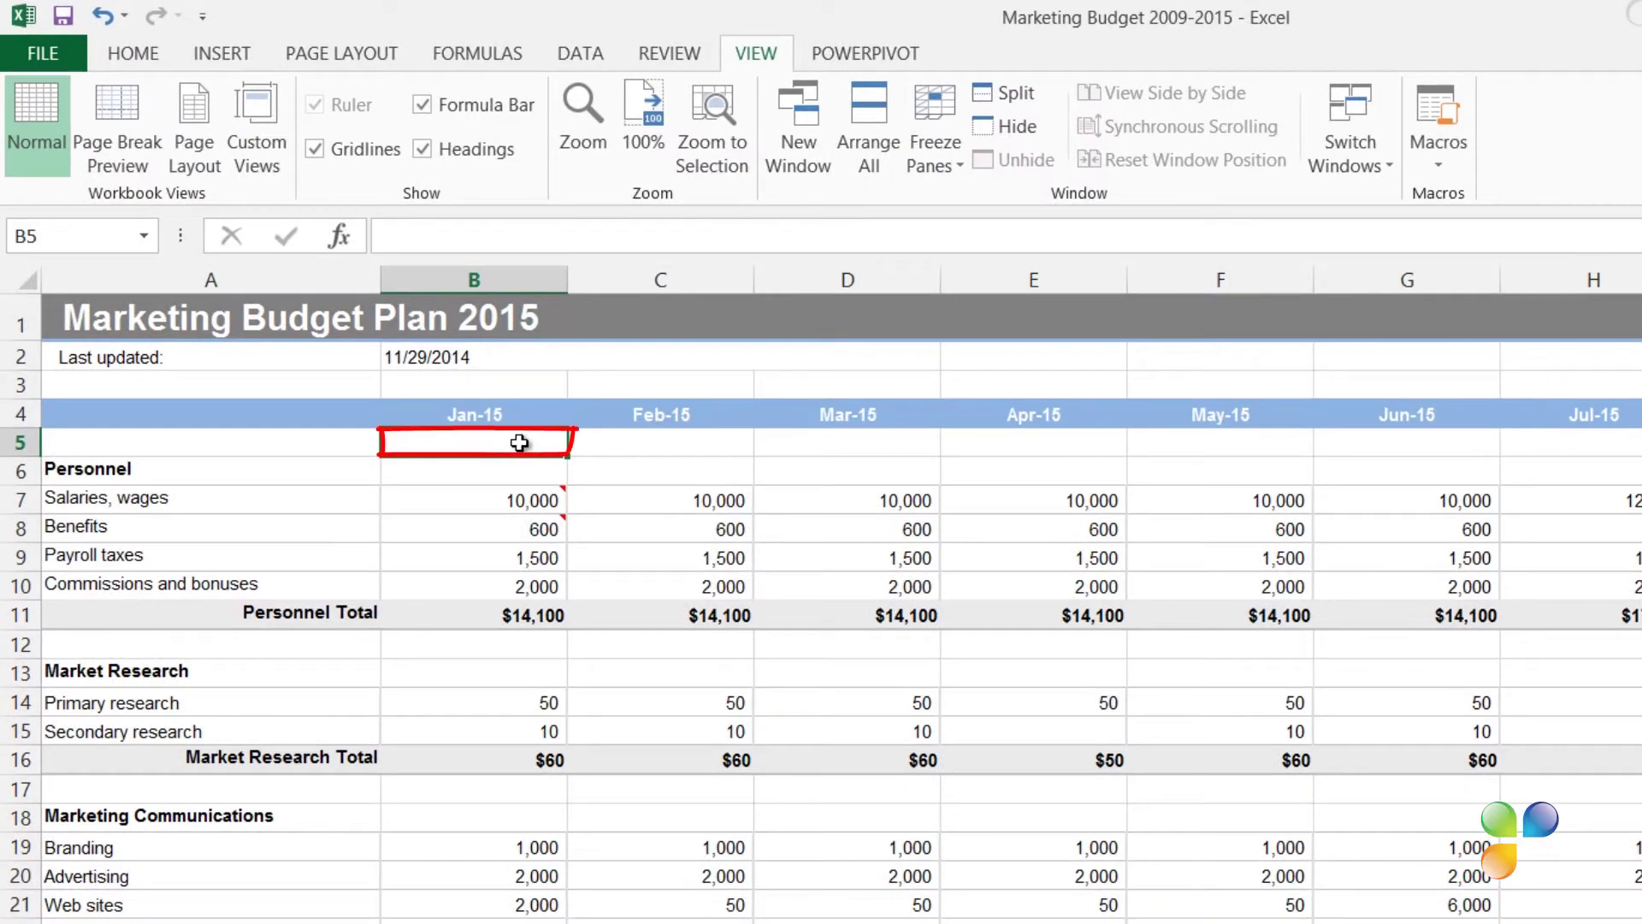
click(936, 137)
click(962, 207)
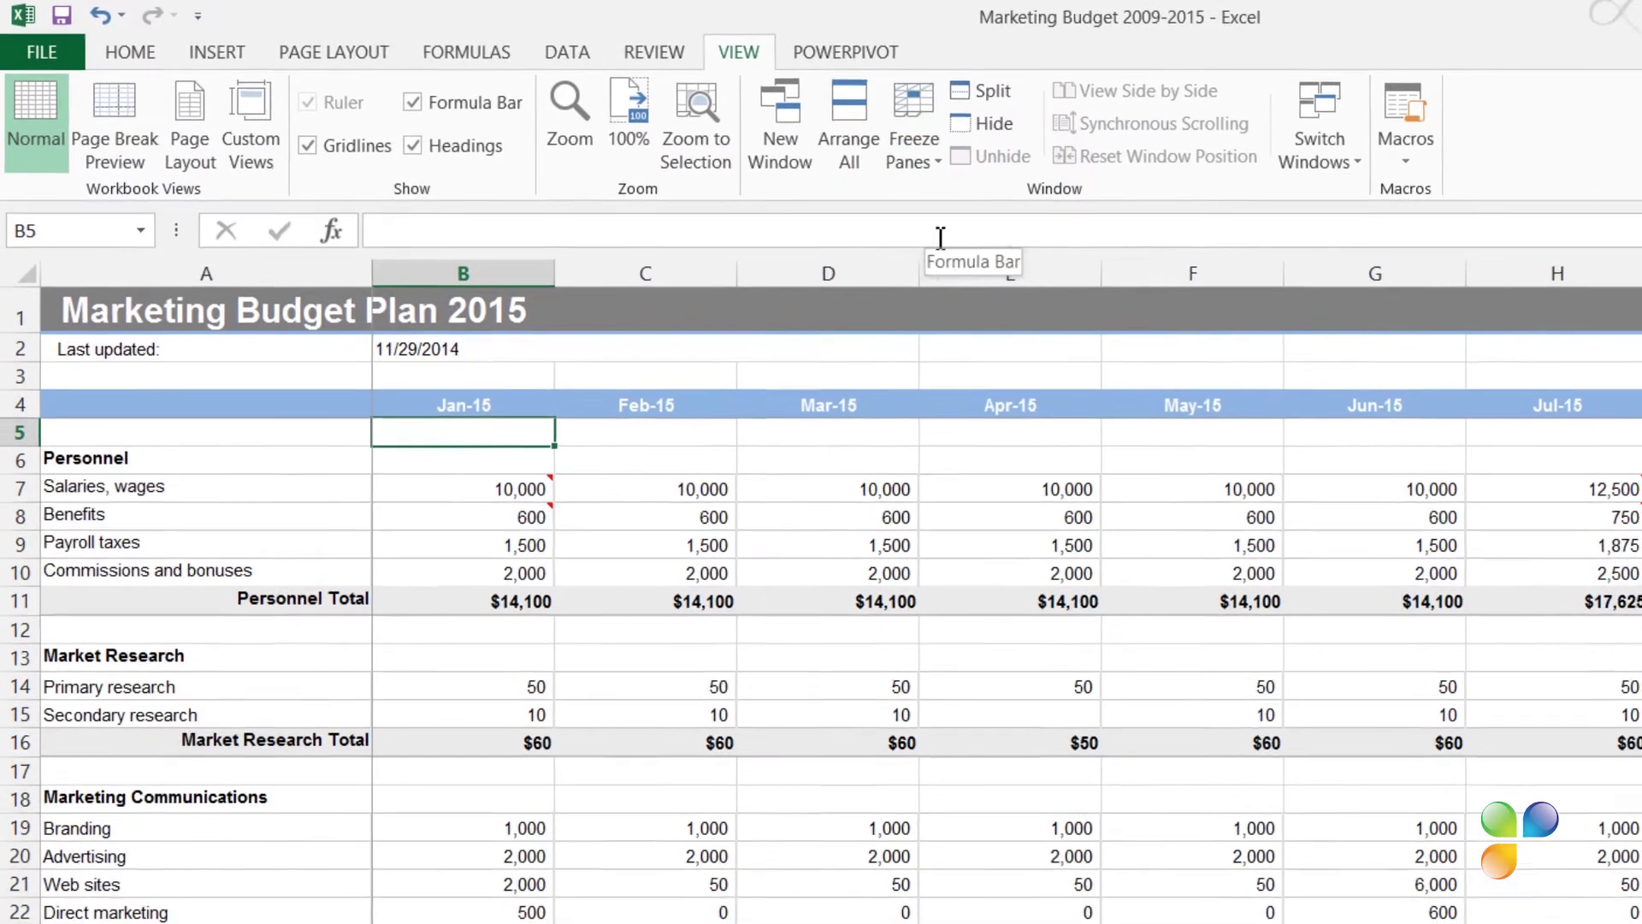
scroll(813, 569, down, 1)
scroll(813, 568, down, 3)
scroll(813, 568, down, 1)
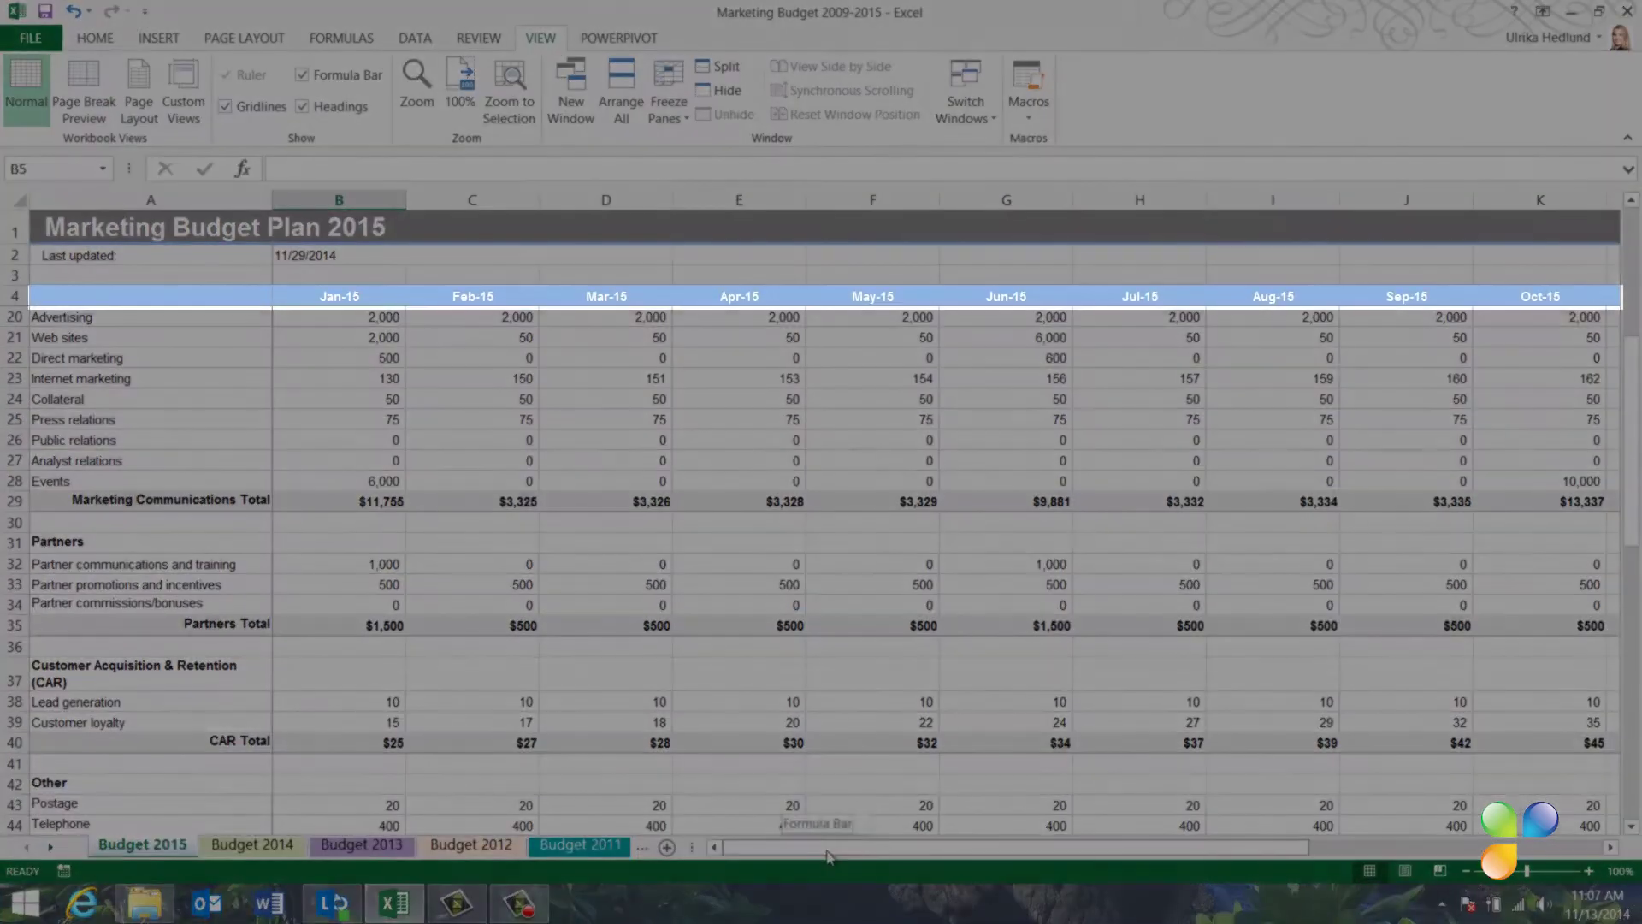
drag(827, 856, 795, 856)
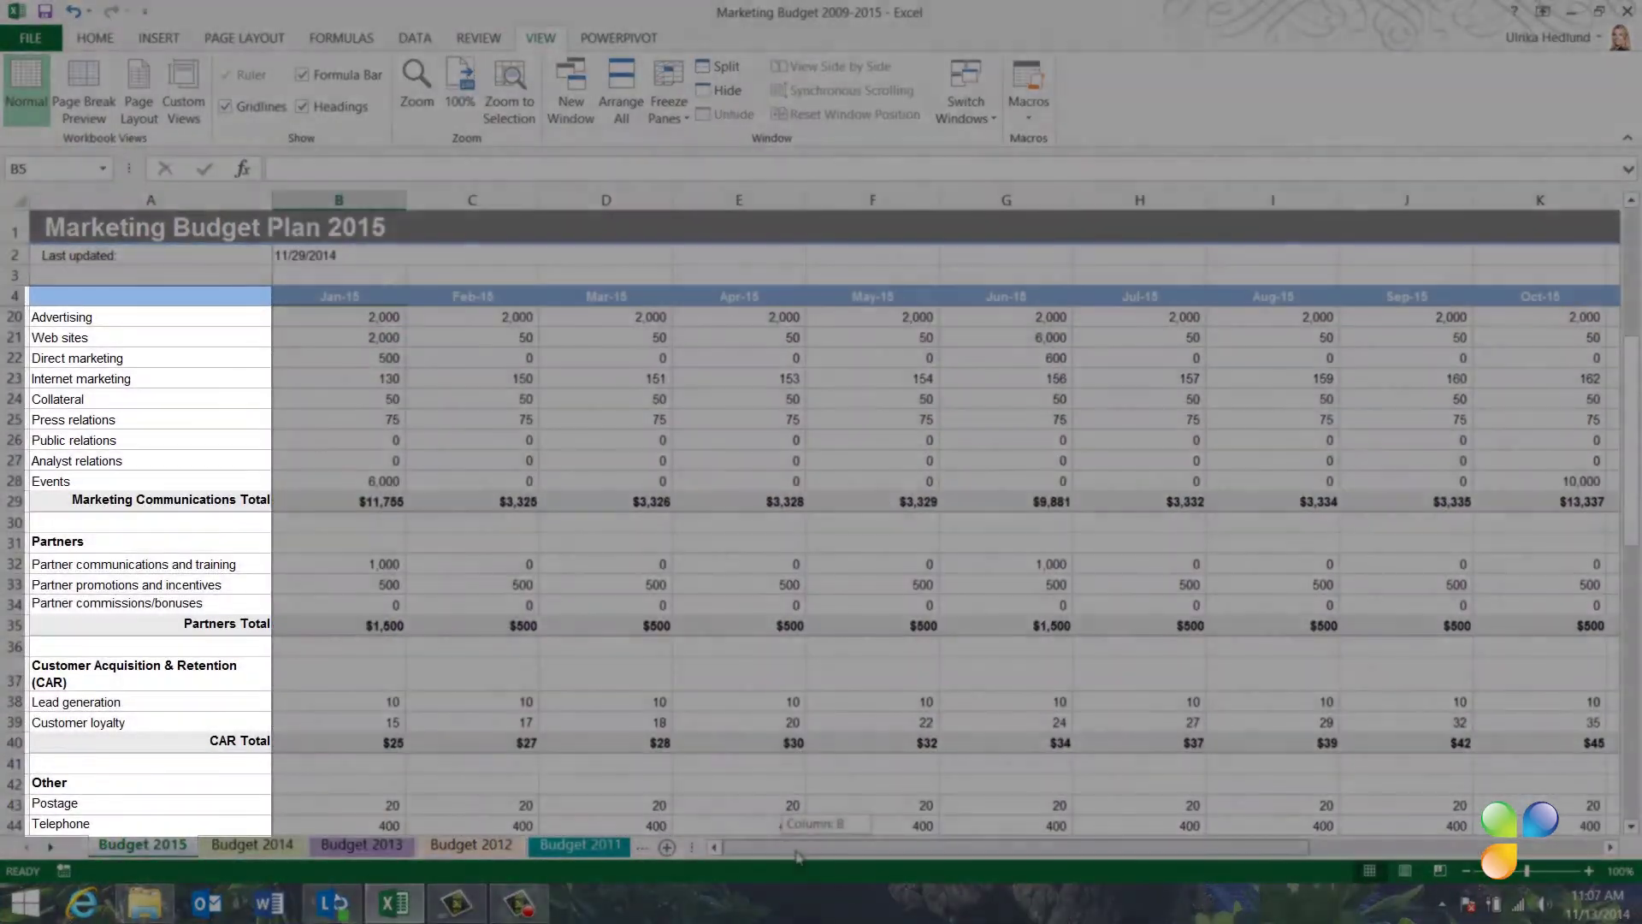
scroll(796, 856, up, 4)
scroll(796, 856, up, 1)
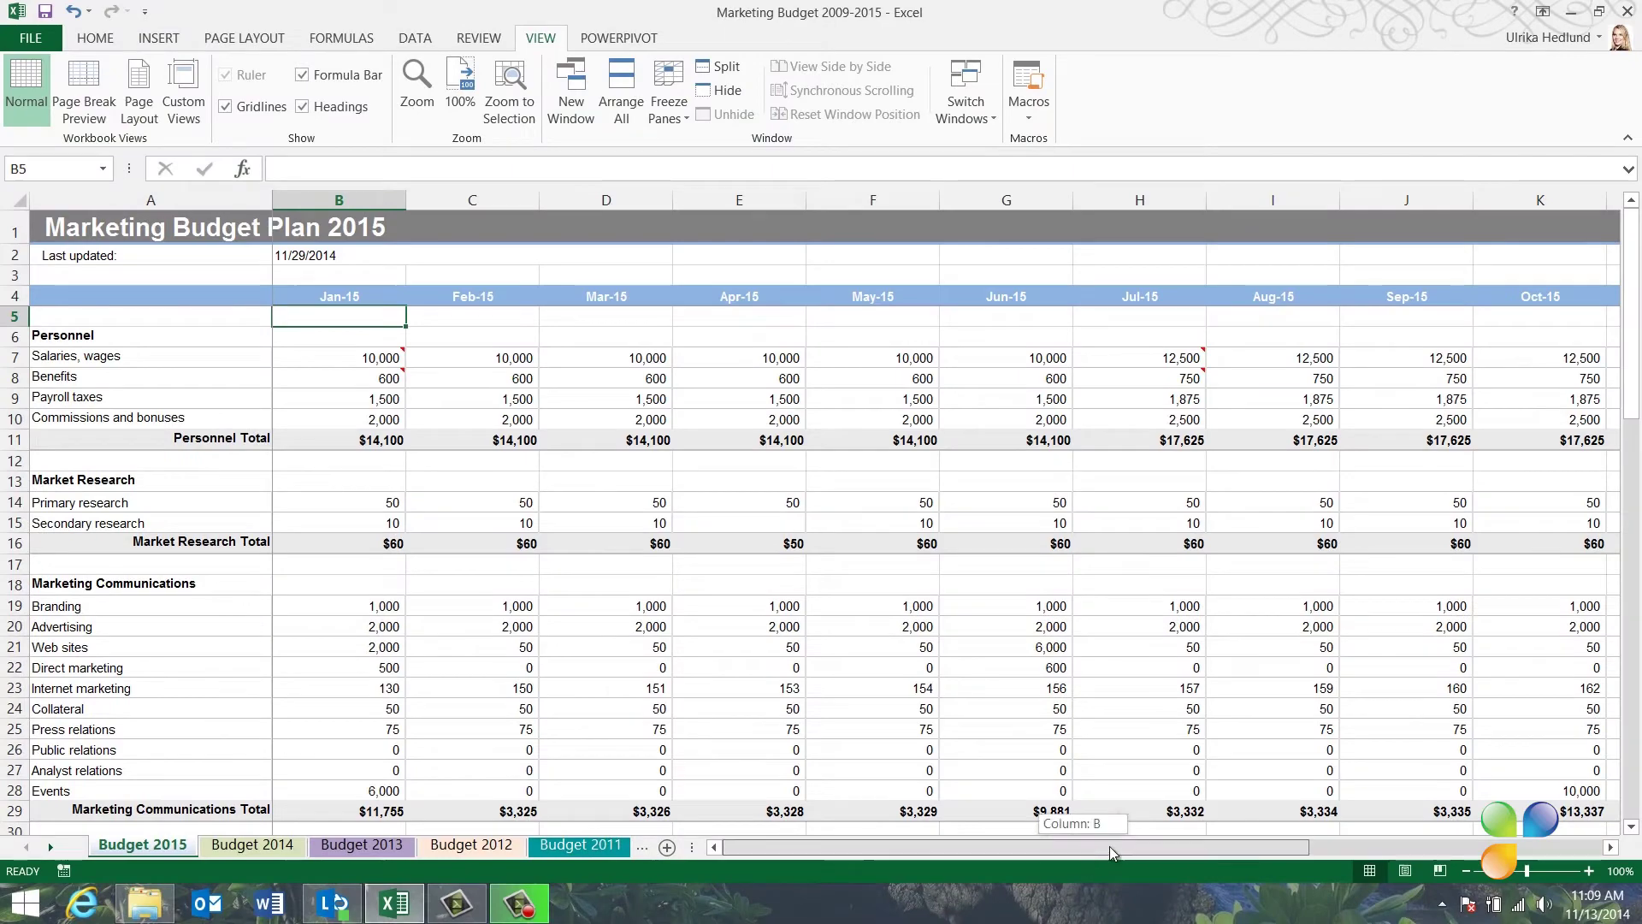
drag(1109, 852, 1365, 845)
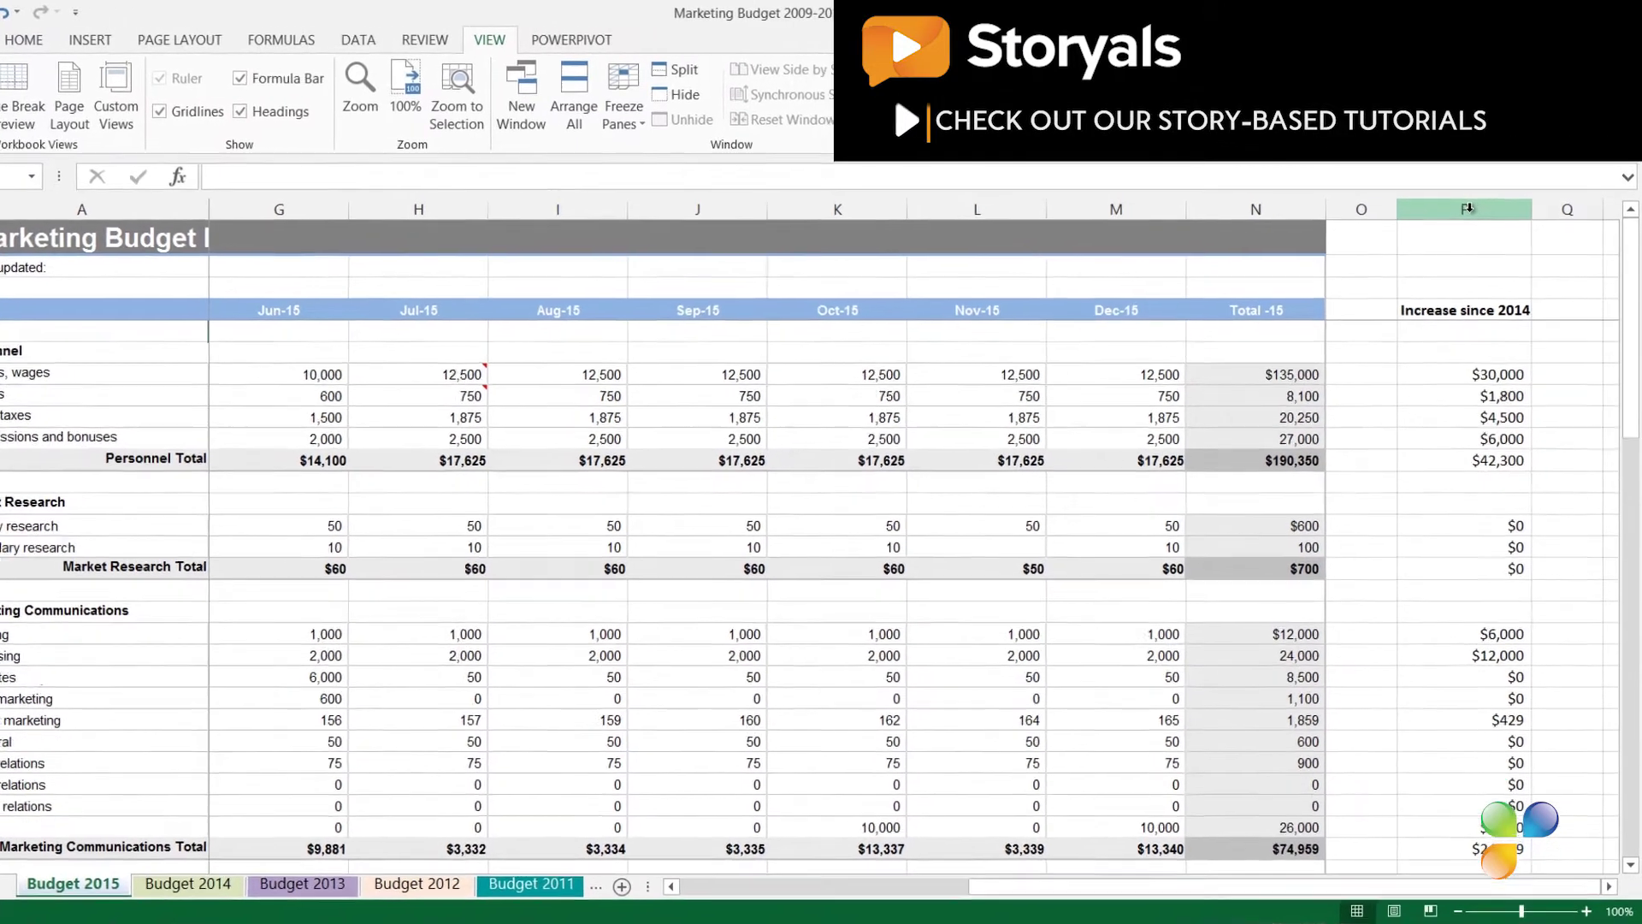
- Hide column P on the Budget 2015 sheet and clear the selection
right_click(1478, 203)
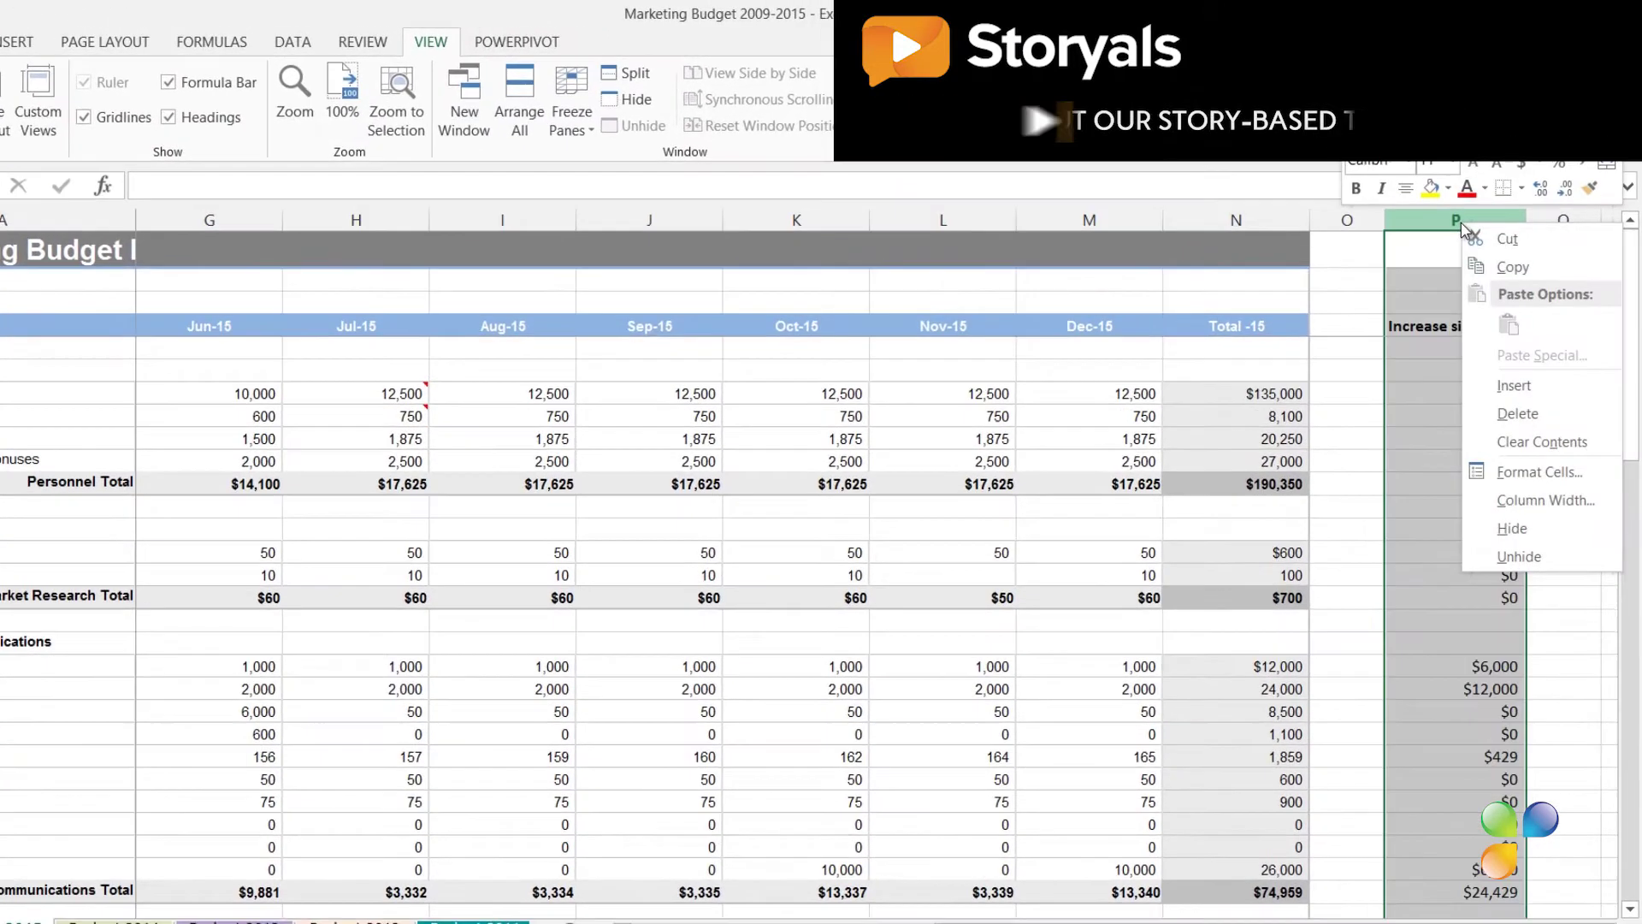
click(1513, 528)
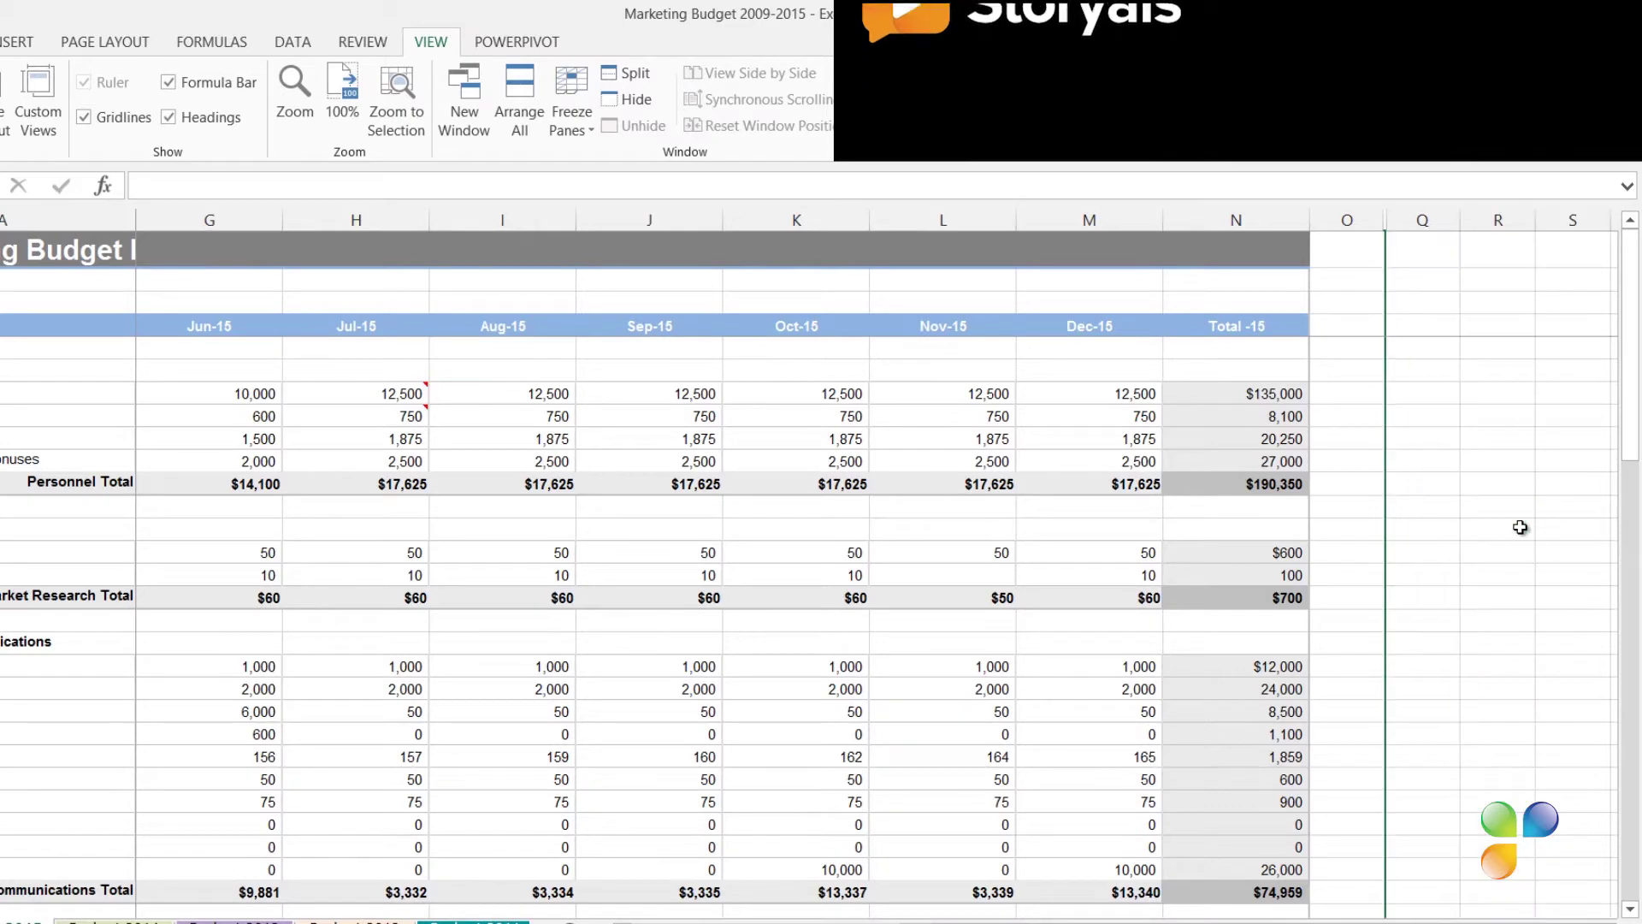
click(1488, 266)
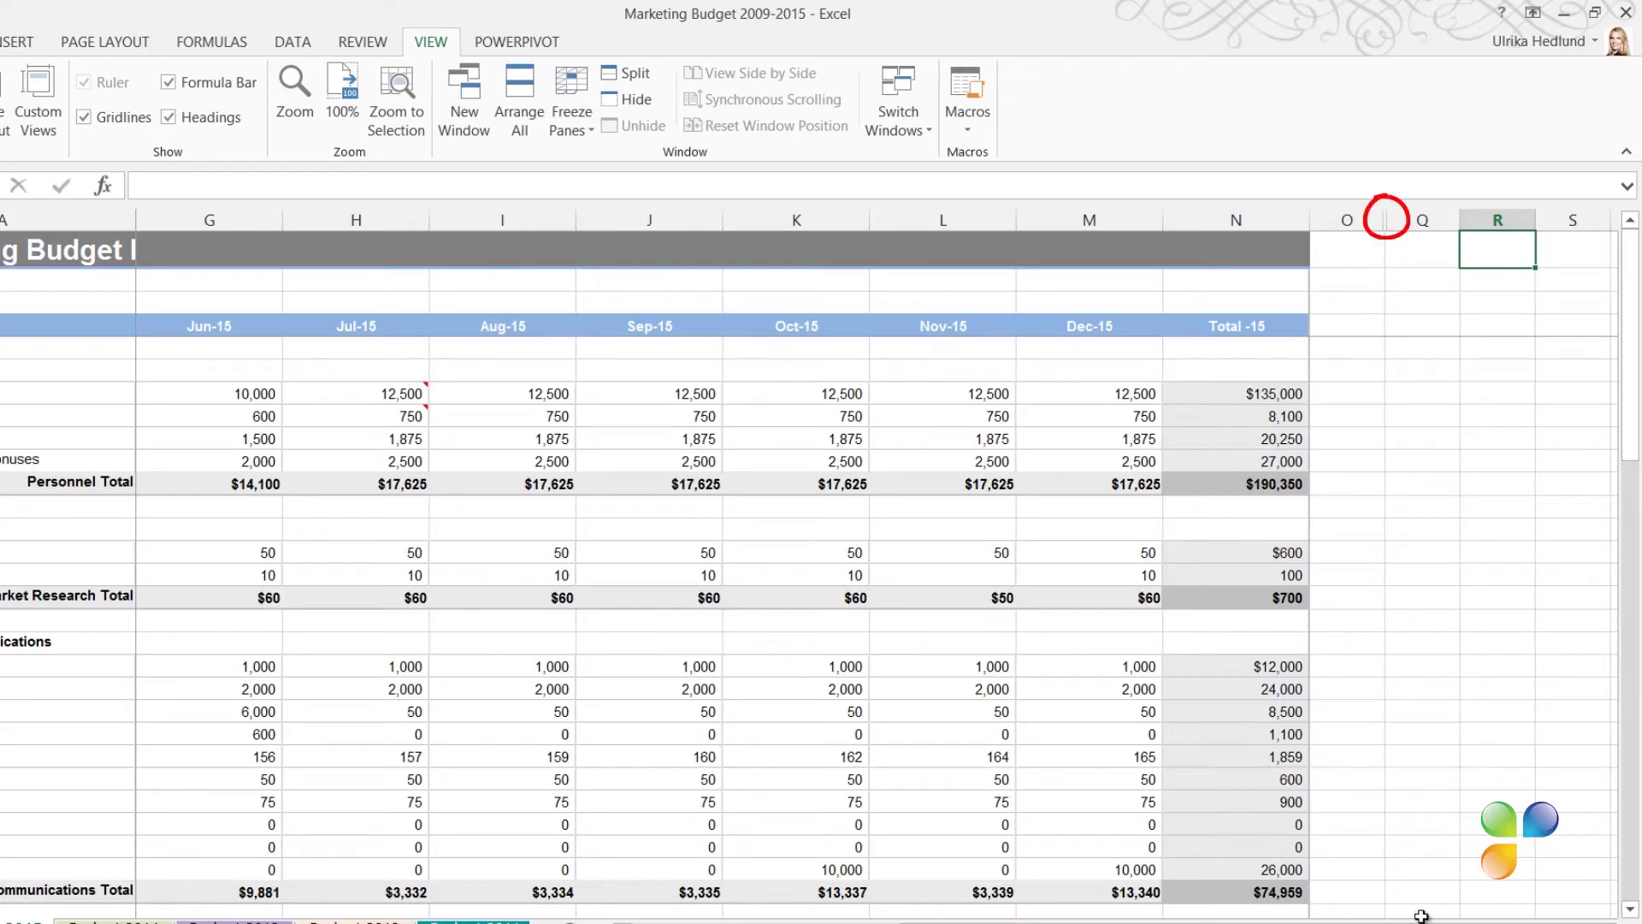
drag(1422, 914, 1371, 897)
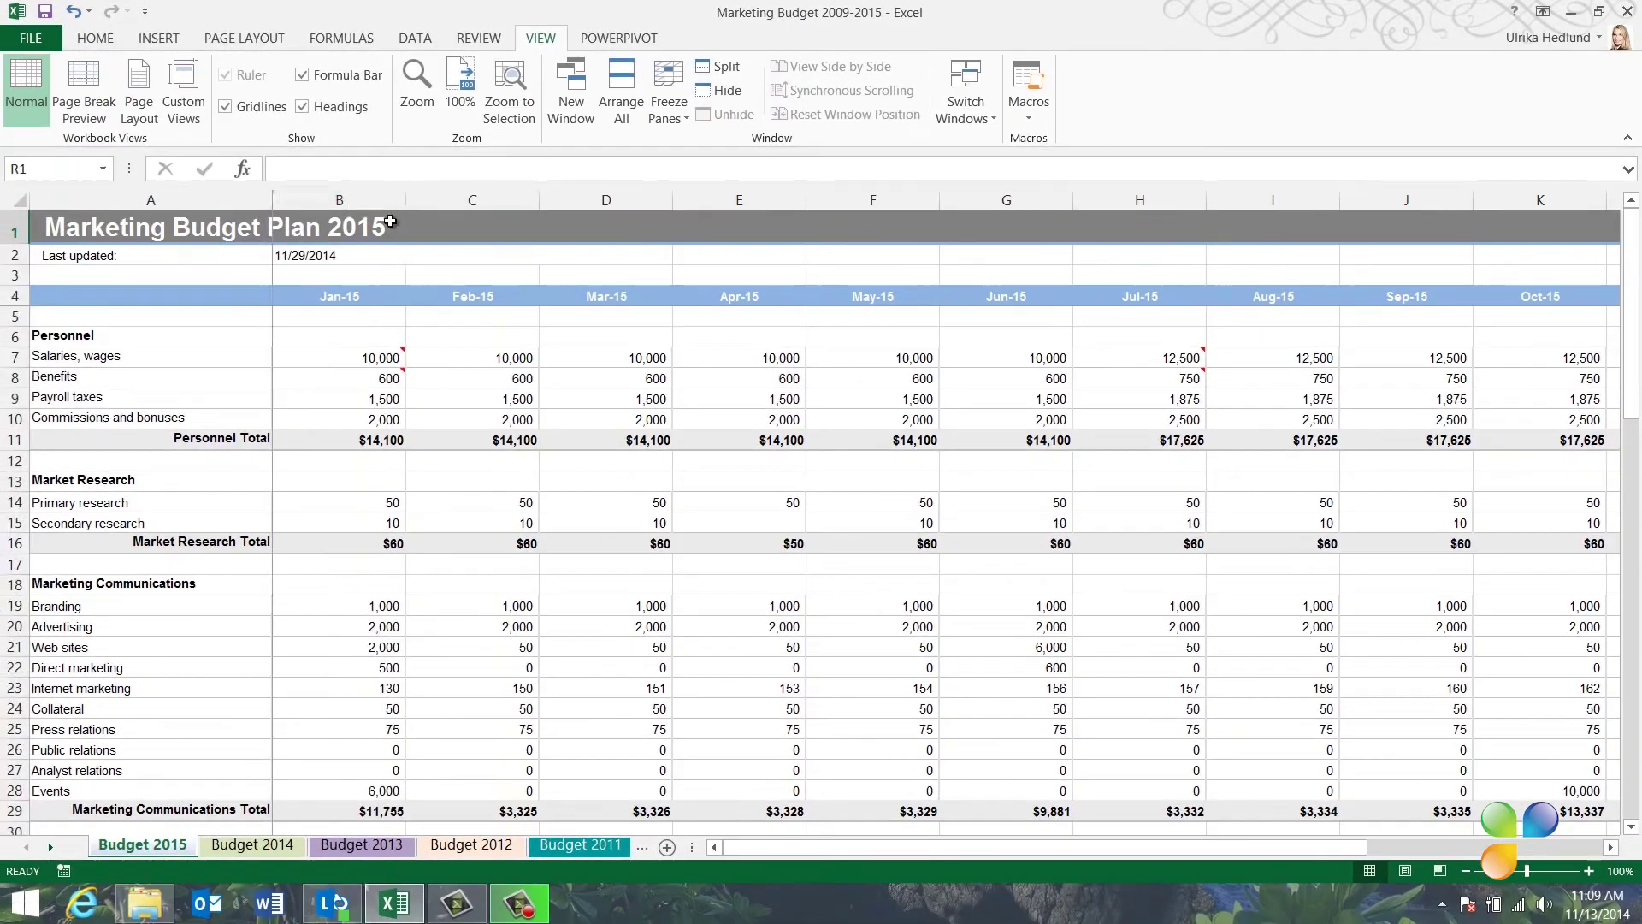
- Hide the January–September columns B through J so October follows the labels
drag(359, 200, 1383, 200)
right_click(1382, 202)
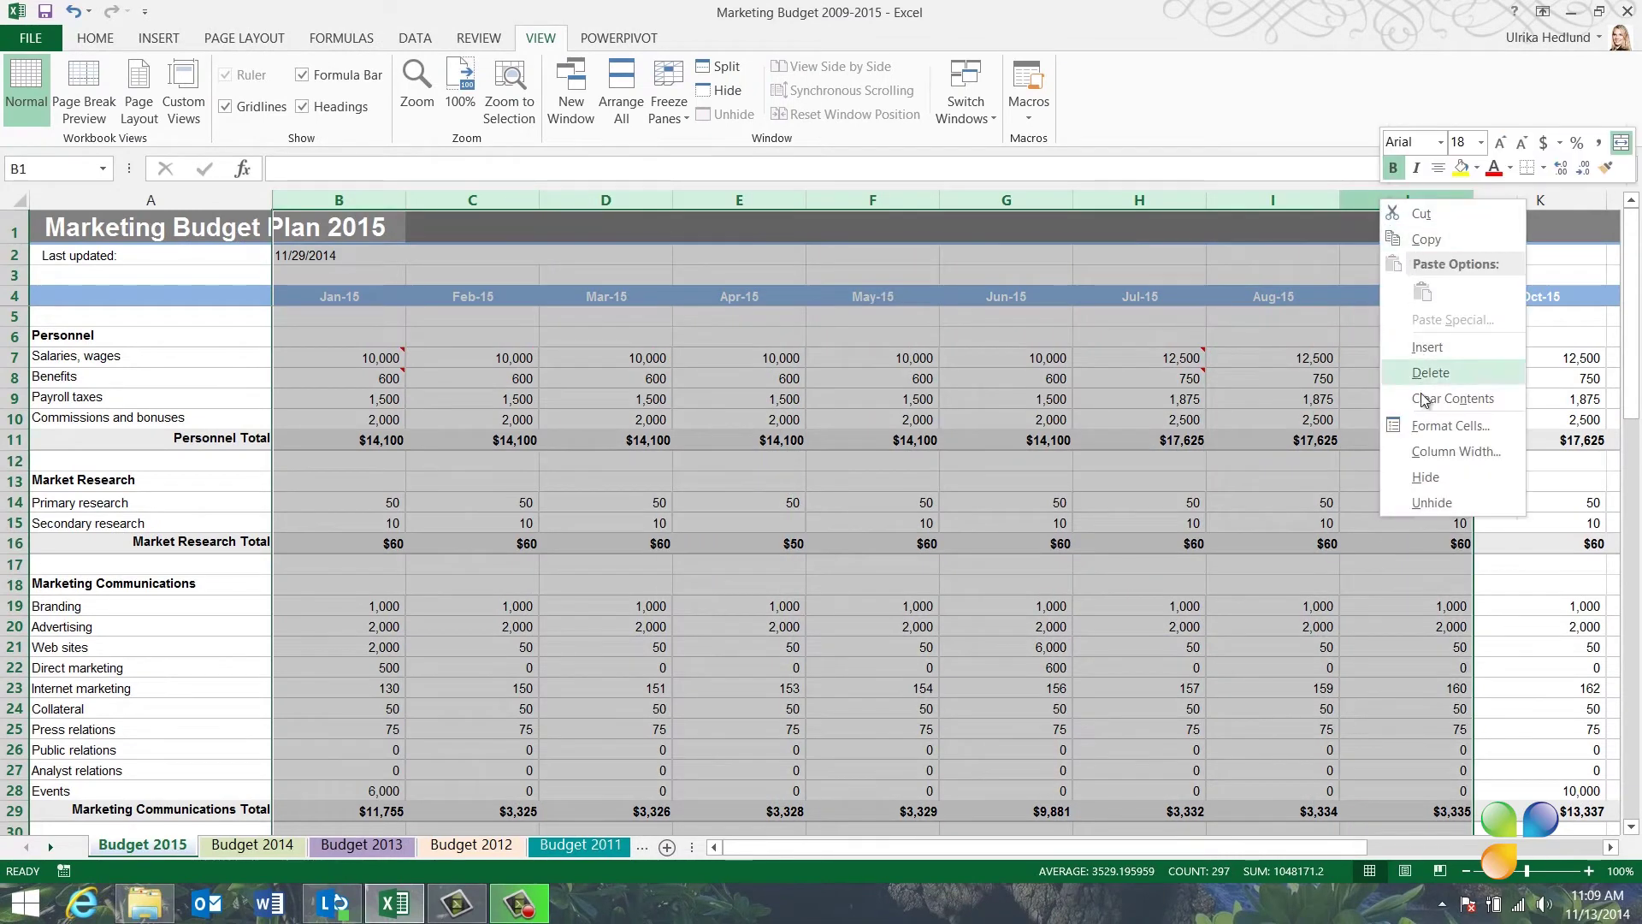
click(1421, 476)
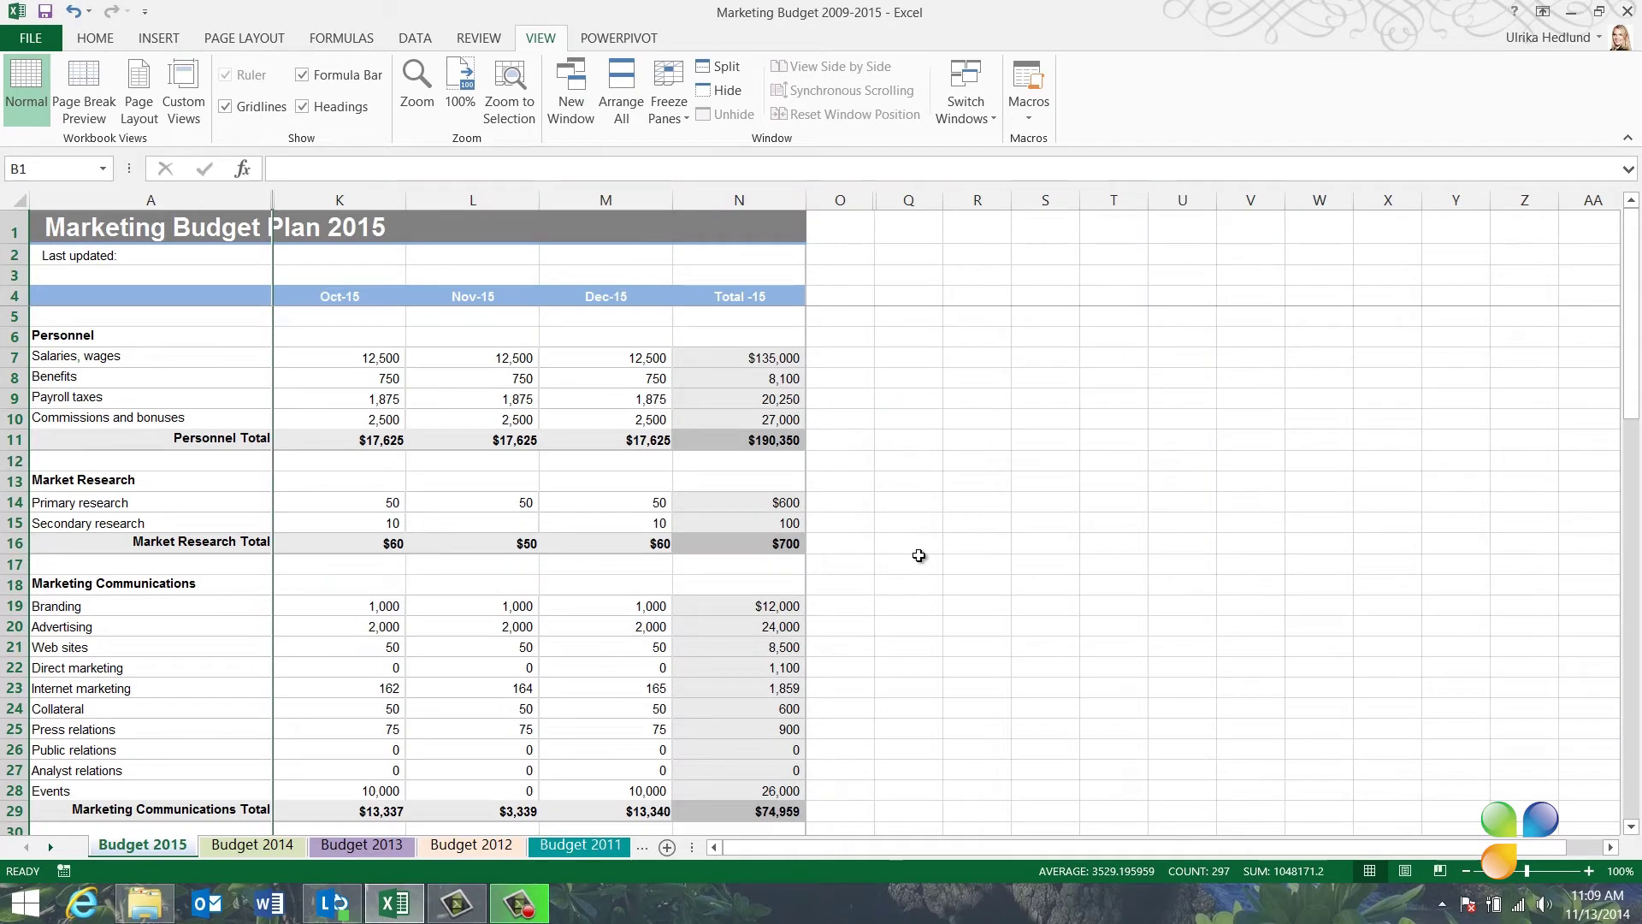
click(946, 558)
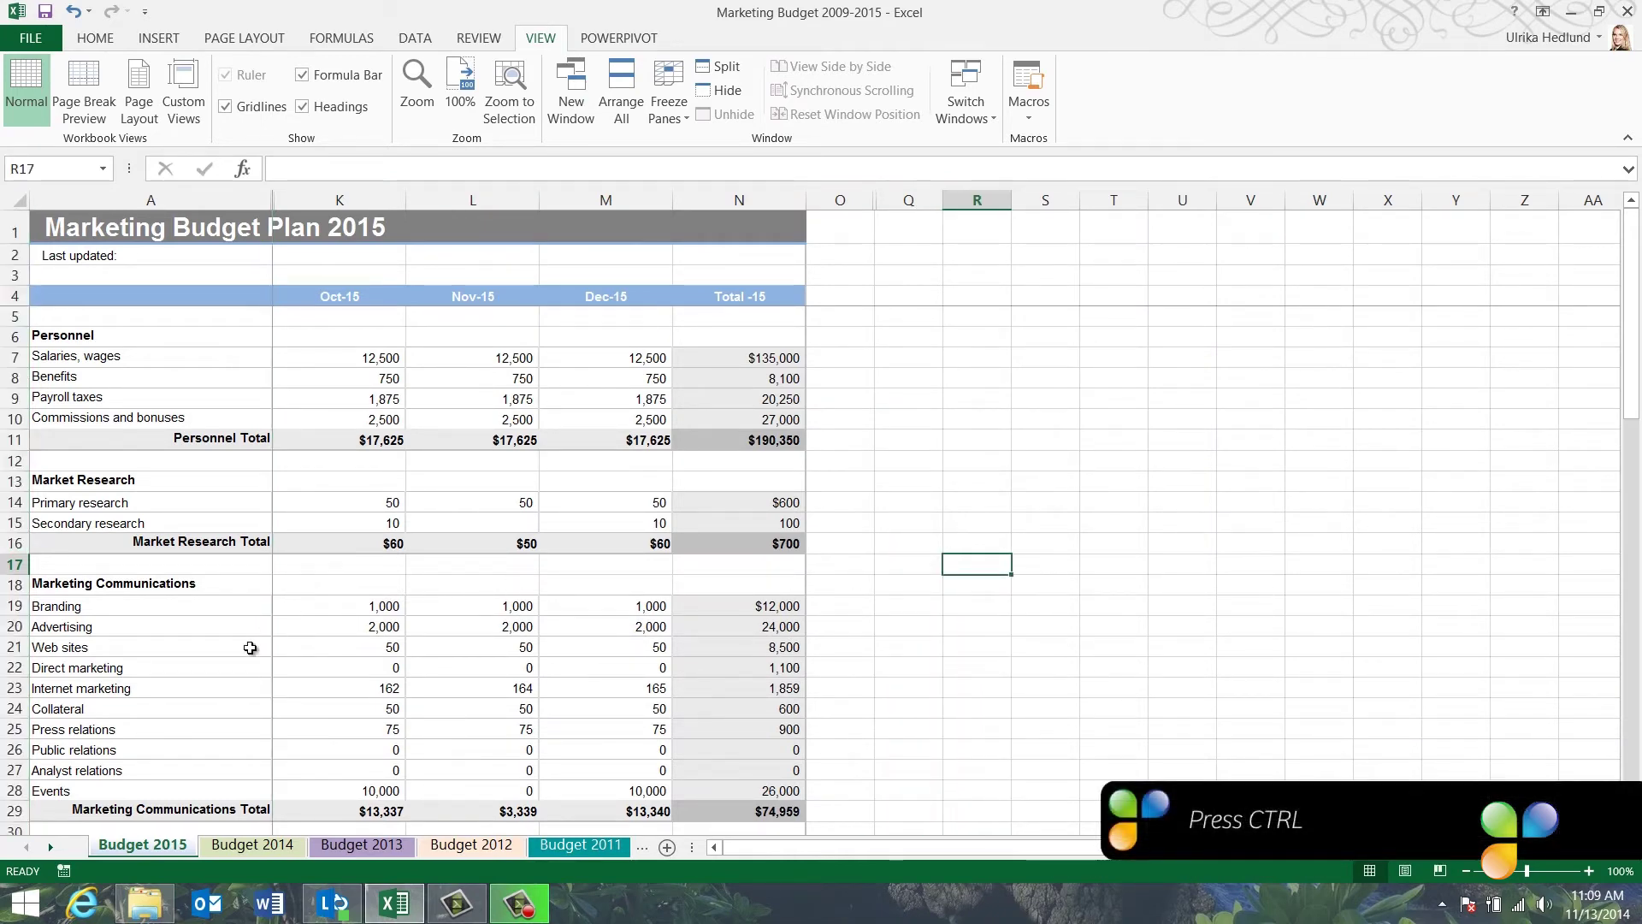
- Select the Public relations, Analyst relations and Partner commissions/bonuses rows together
click(15, 751)
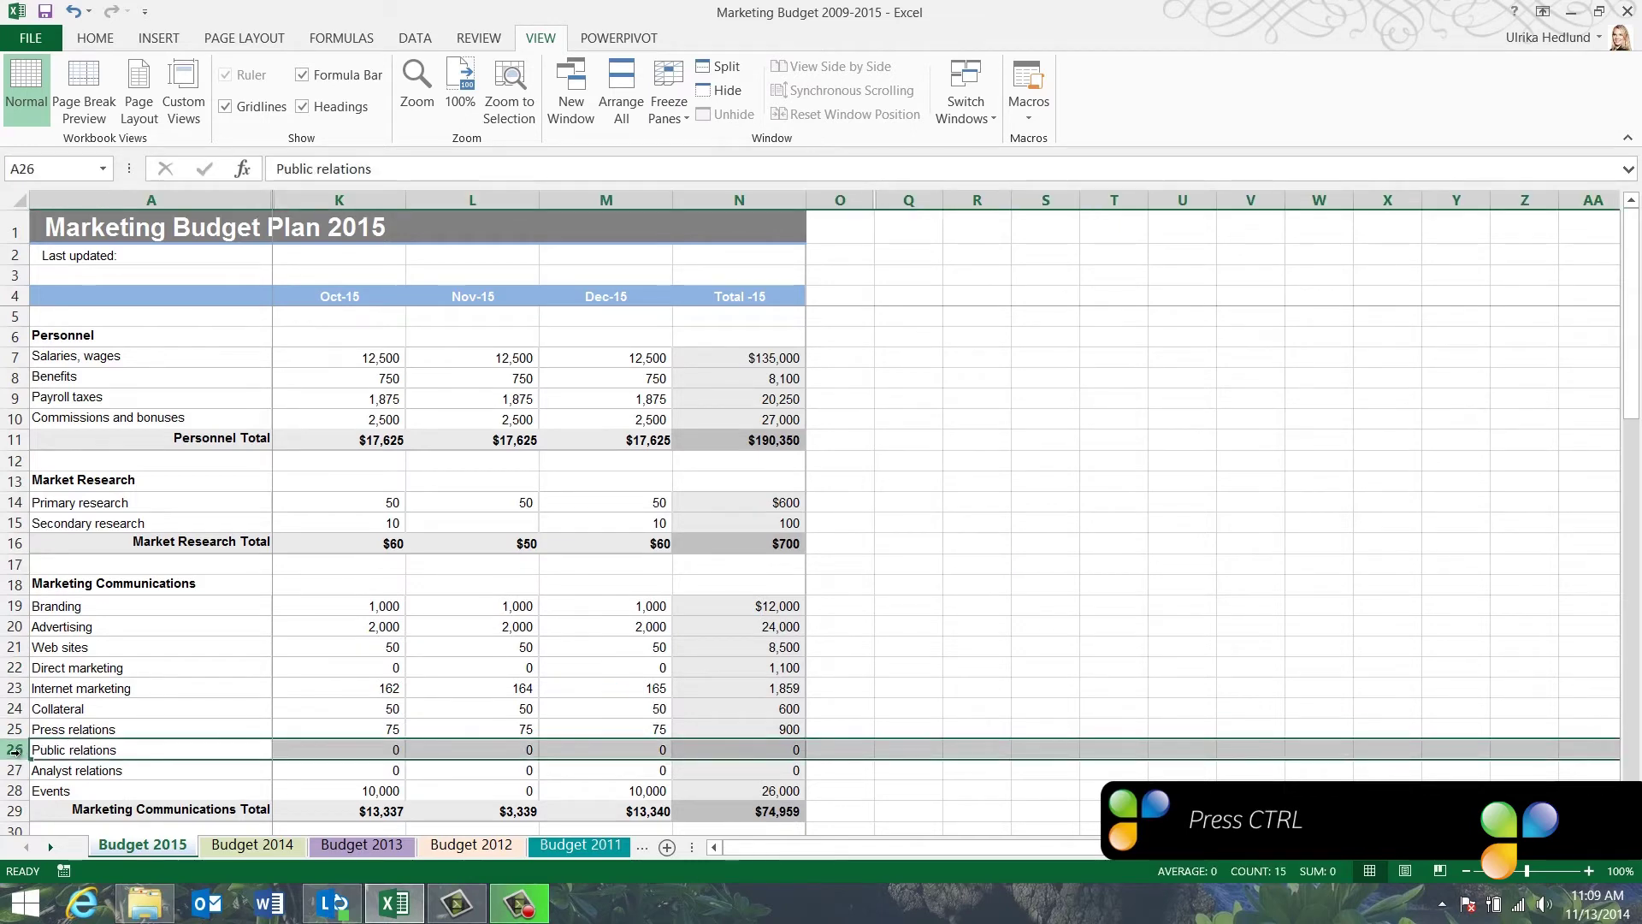
scroll(15, 750, down, 3)
scroll(15, 642, down, 1)
ctrl+click(16, 522)
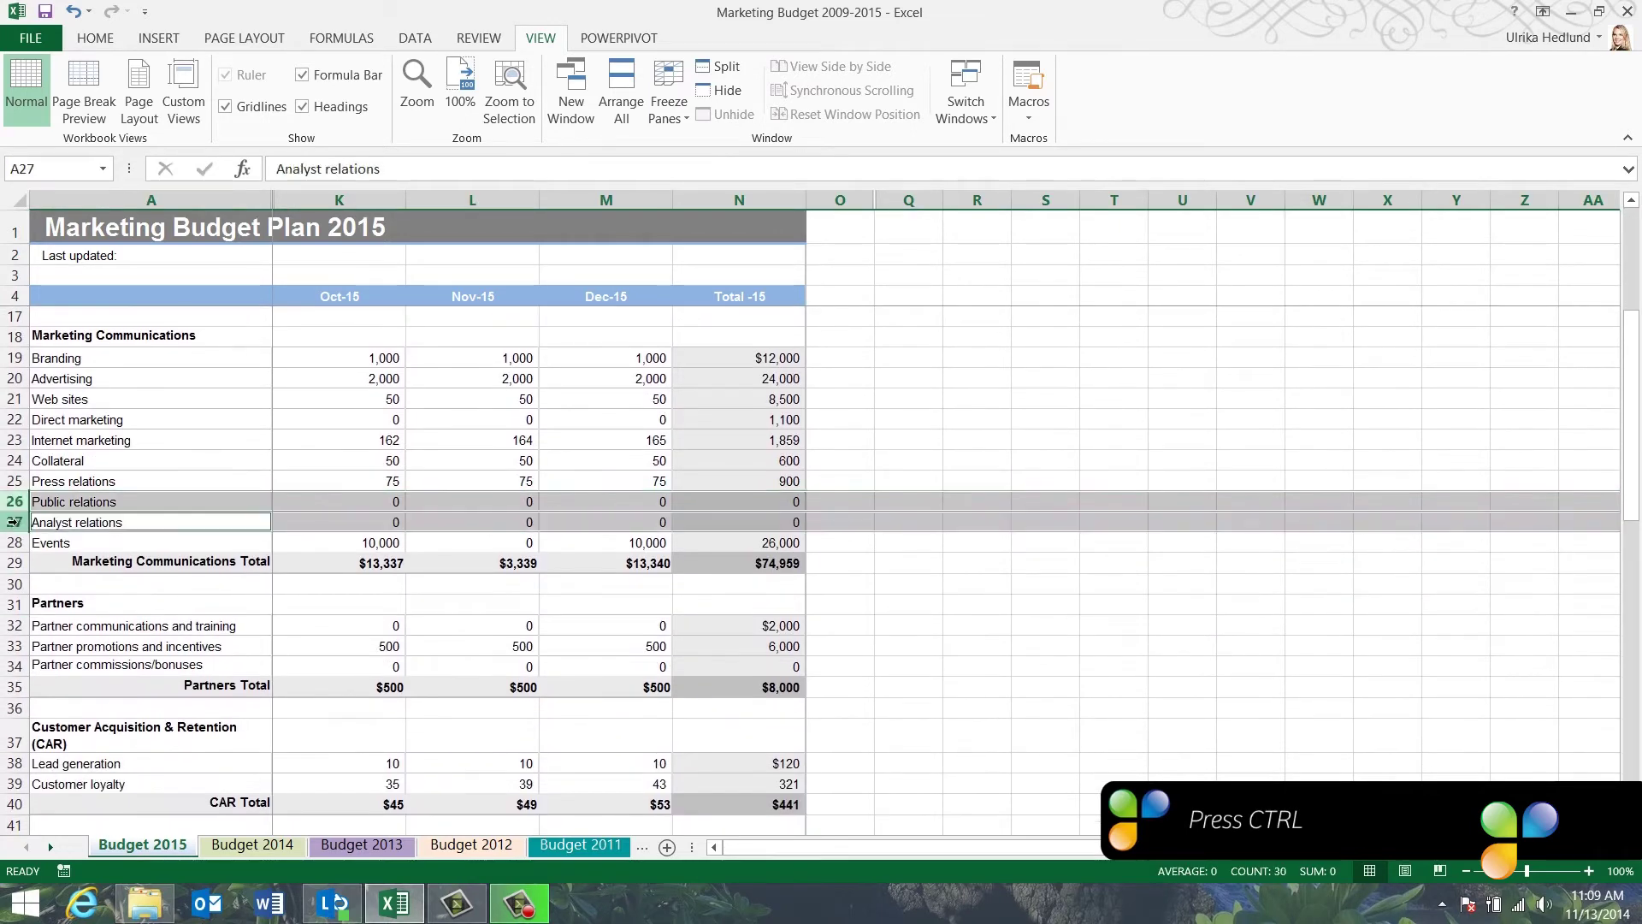
ctrl+click(13, 666)
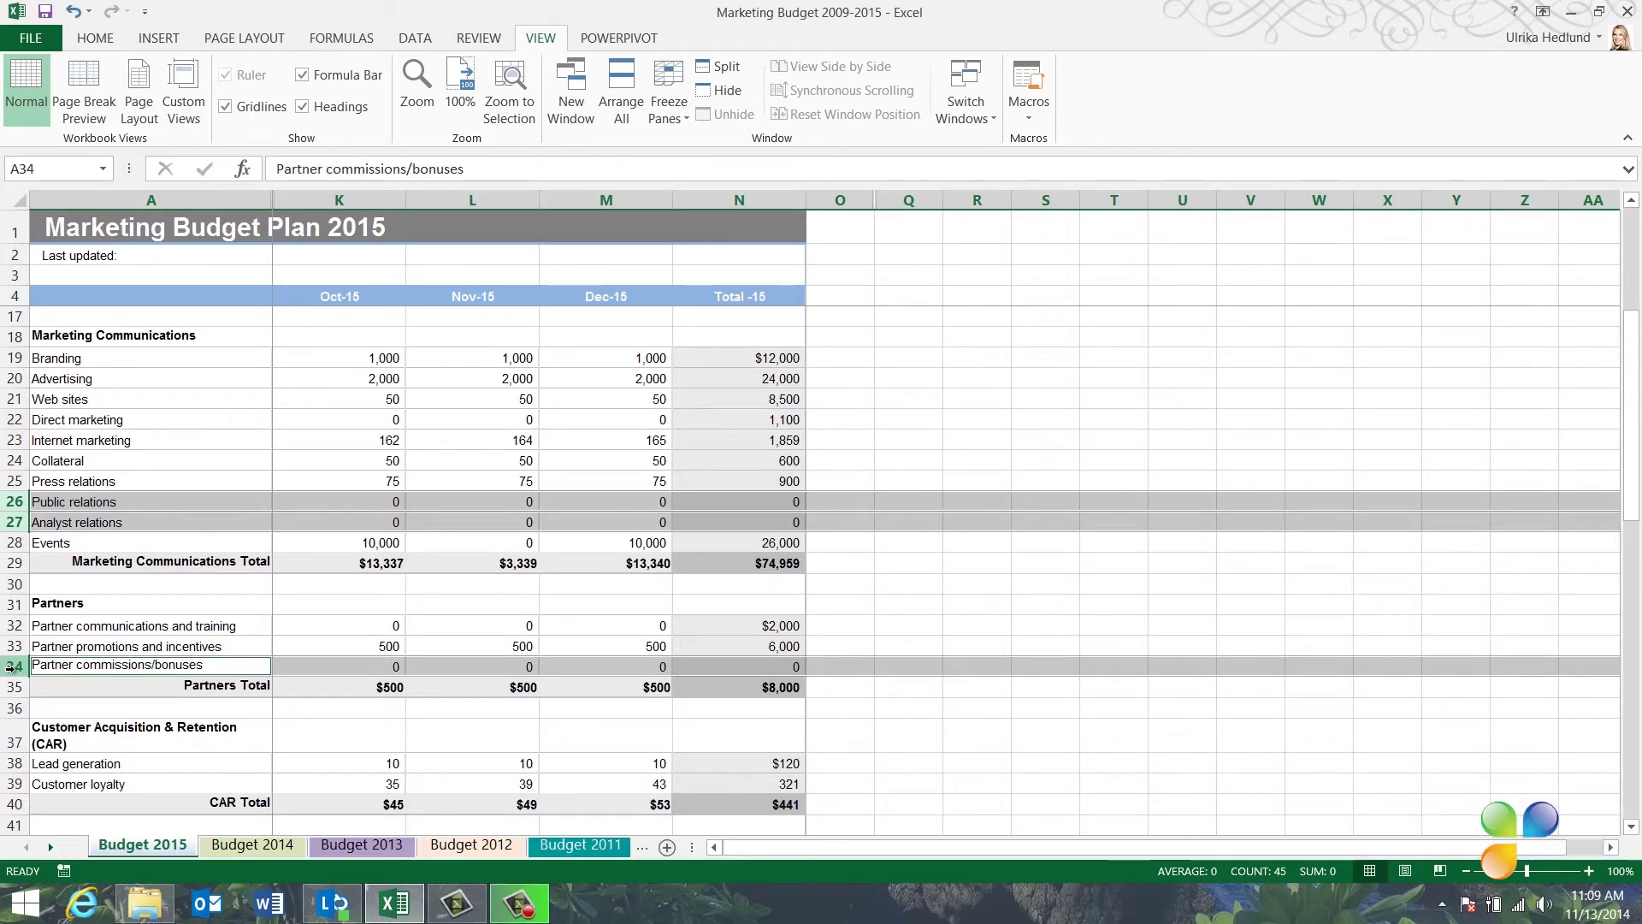
- Hide rows 26, 27 and 34 and clear the row selection
right_click(13, 666)
click(75, 633)
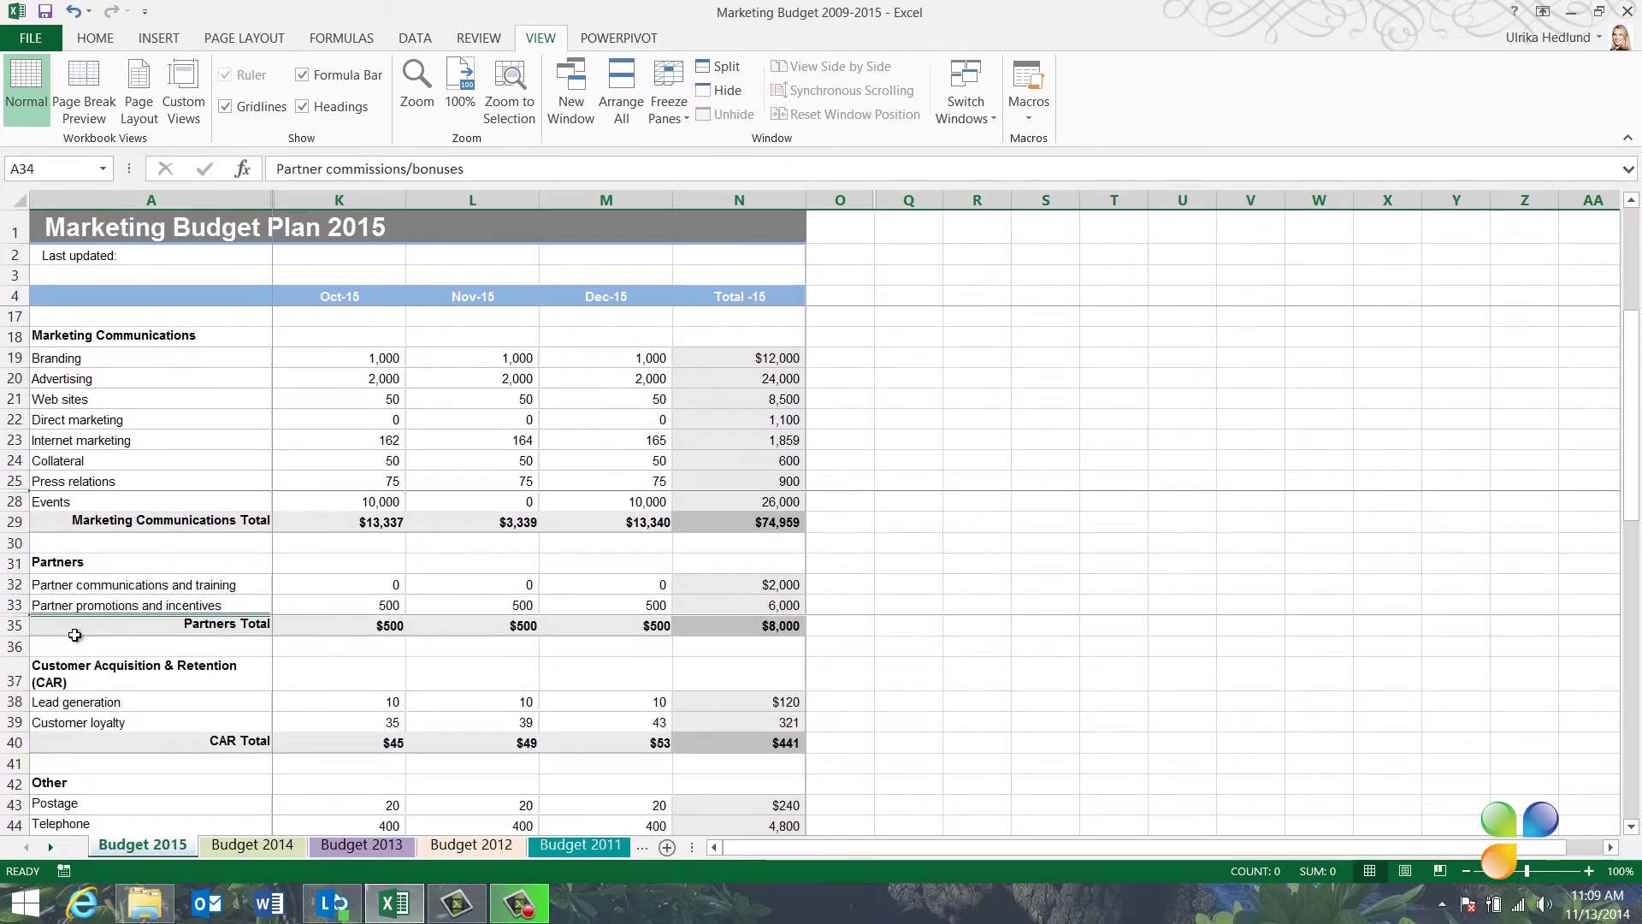
click(956, 667)
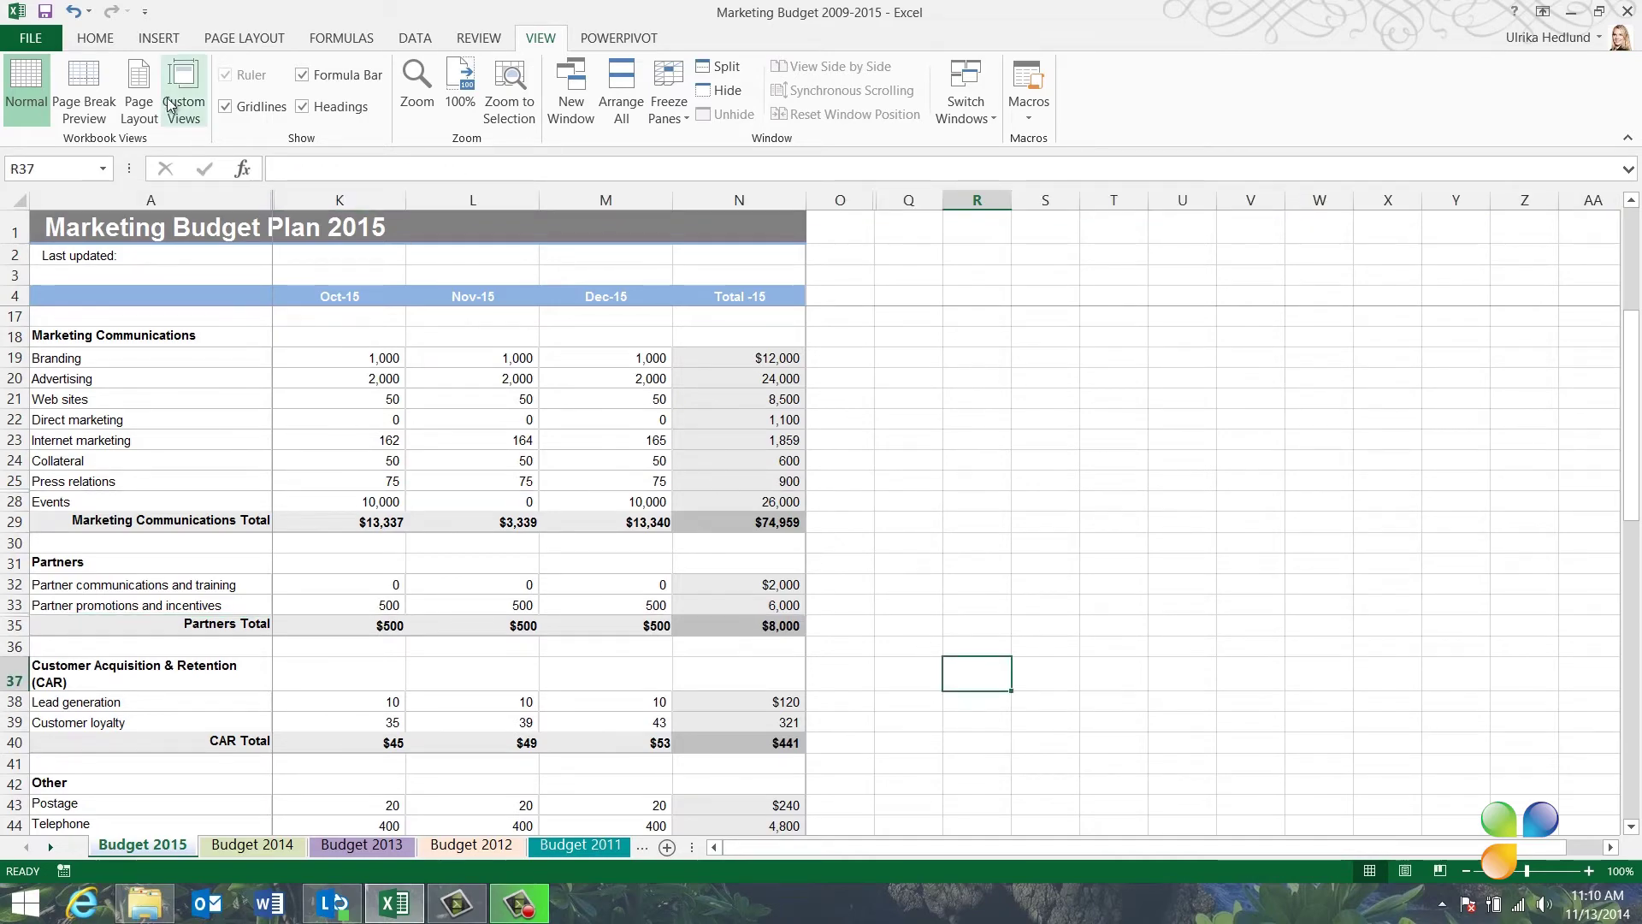
- Use Go To Special to select visible cells only on Budget 2015
click(96, 38)
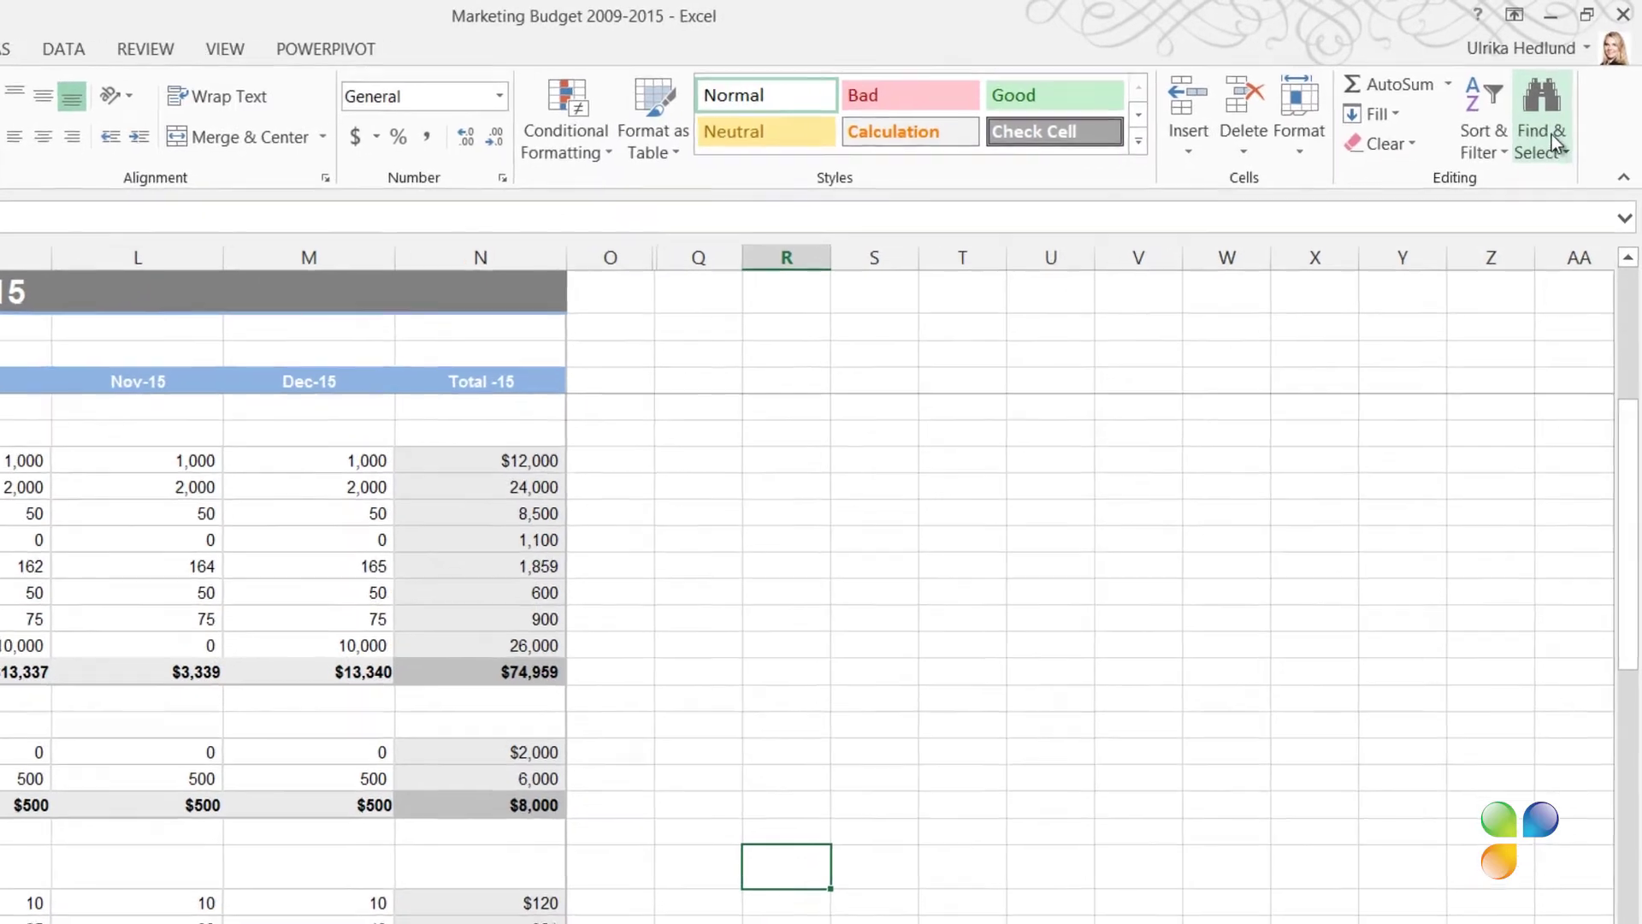
click(1548, 138)
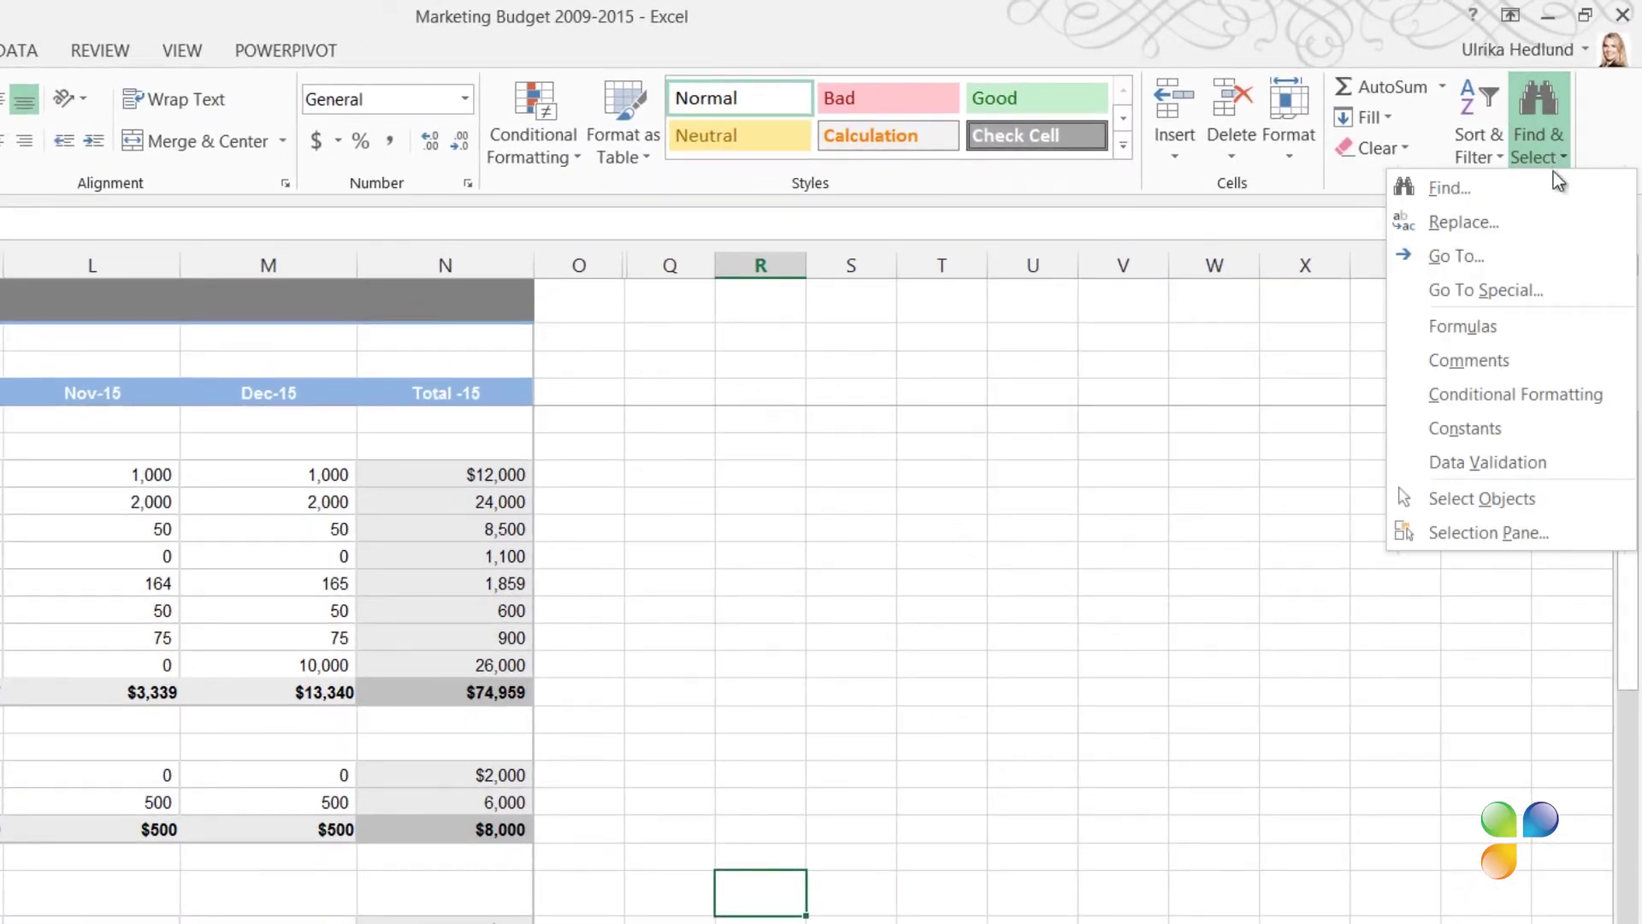
click(1515, 288)
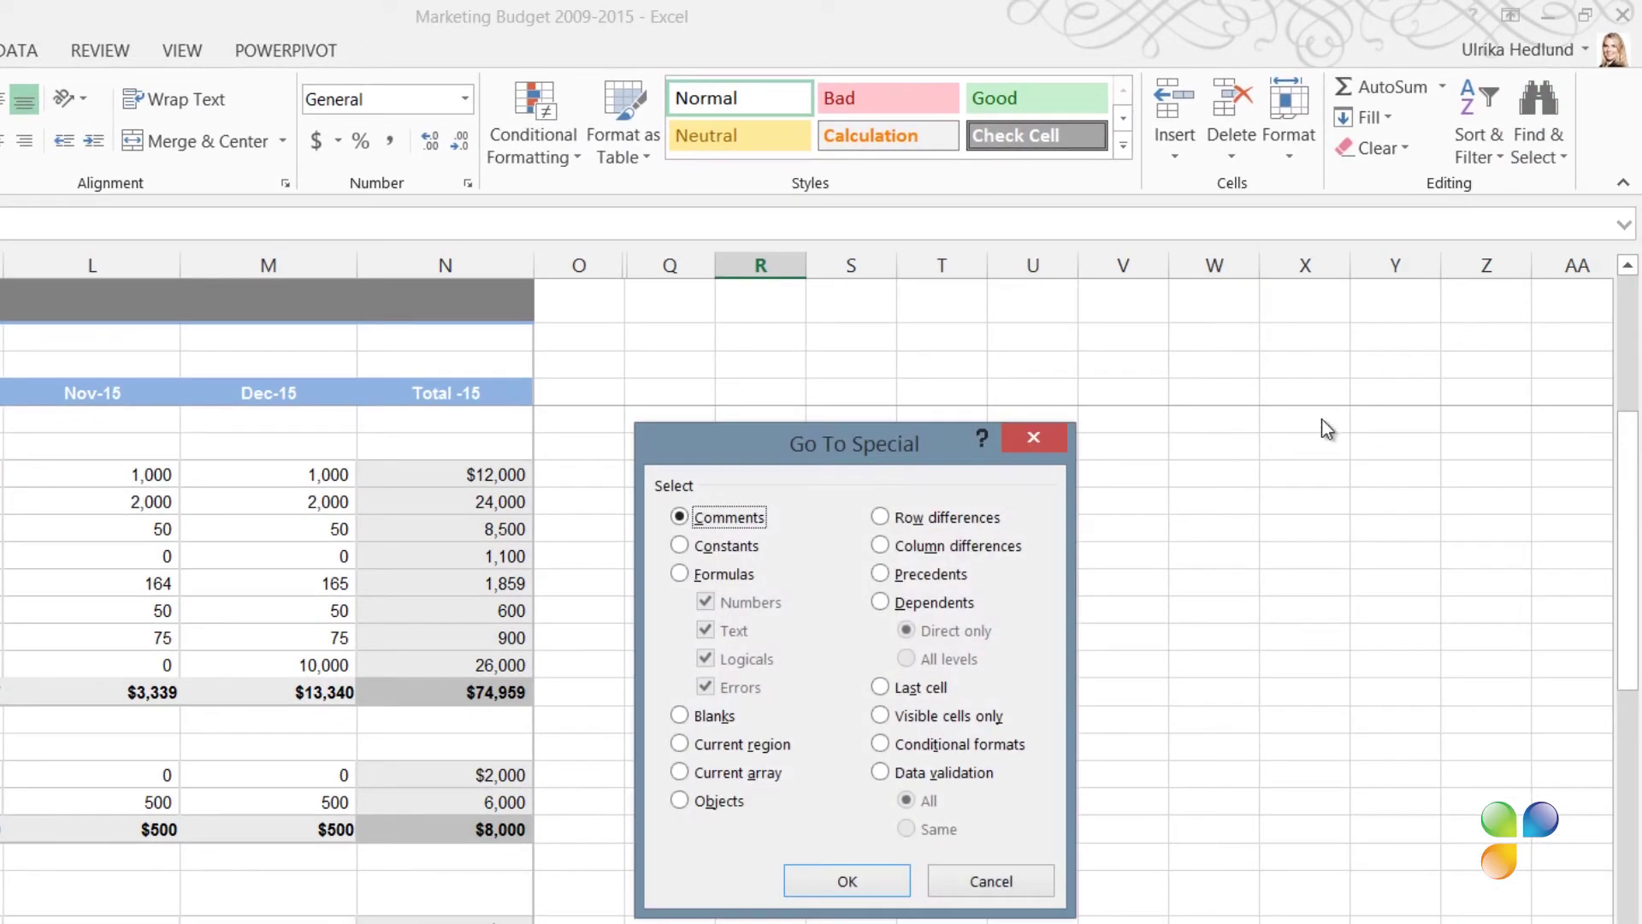
click(881, 716)
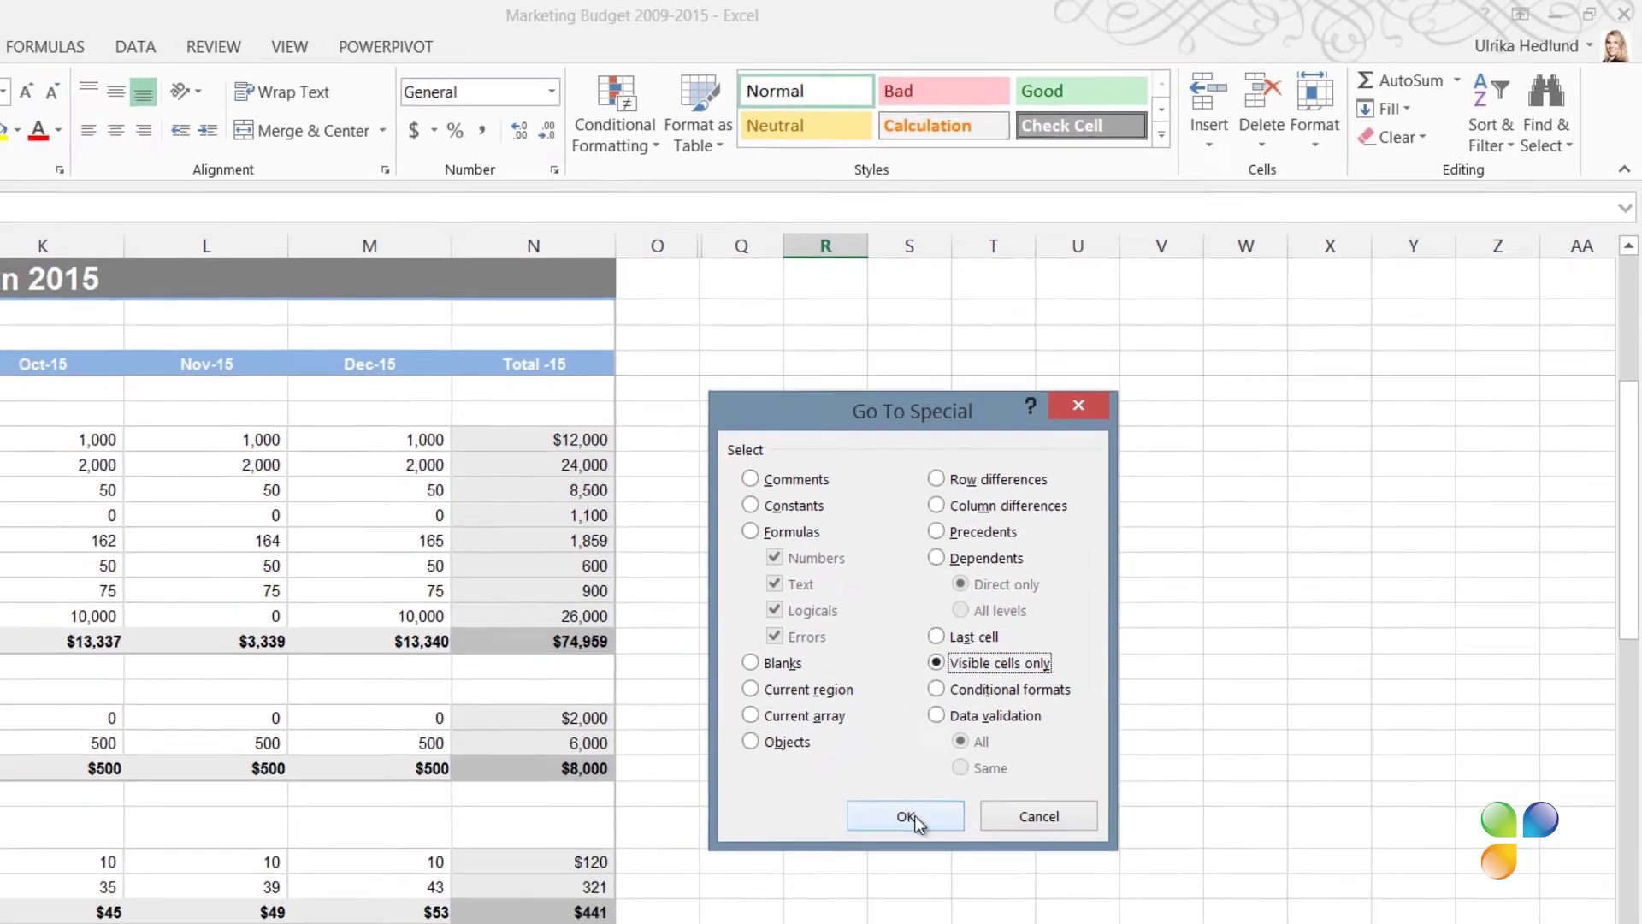
click(847, 881)
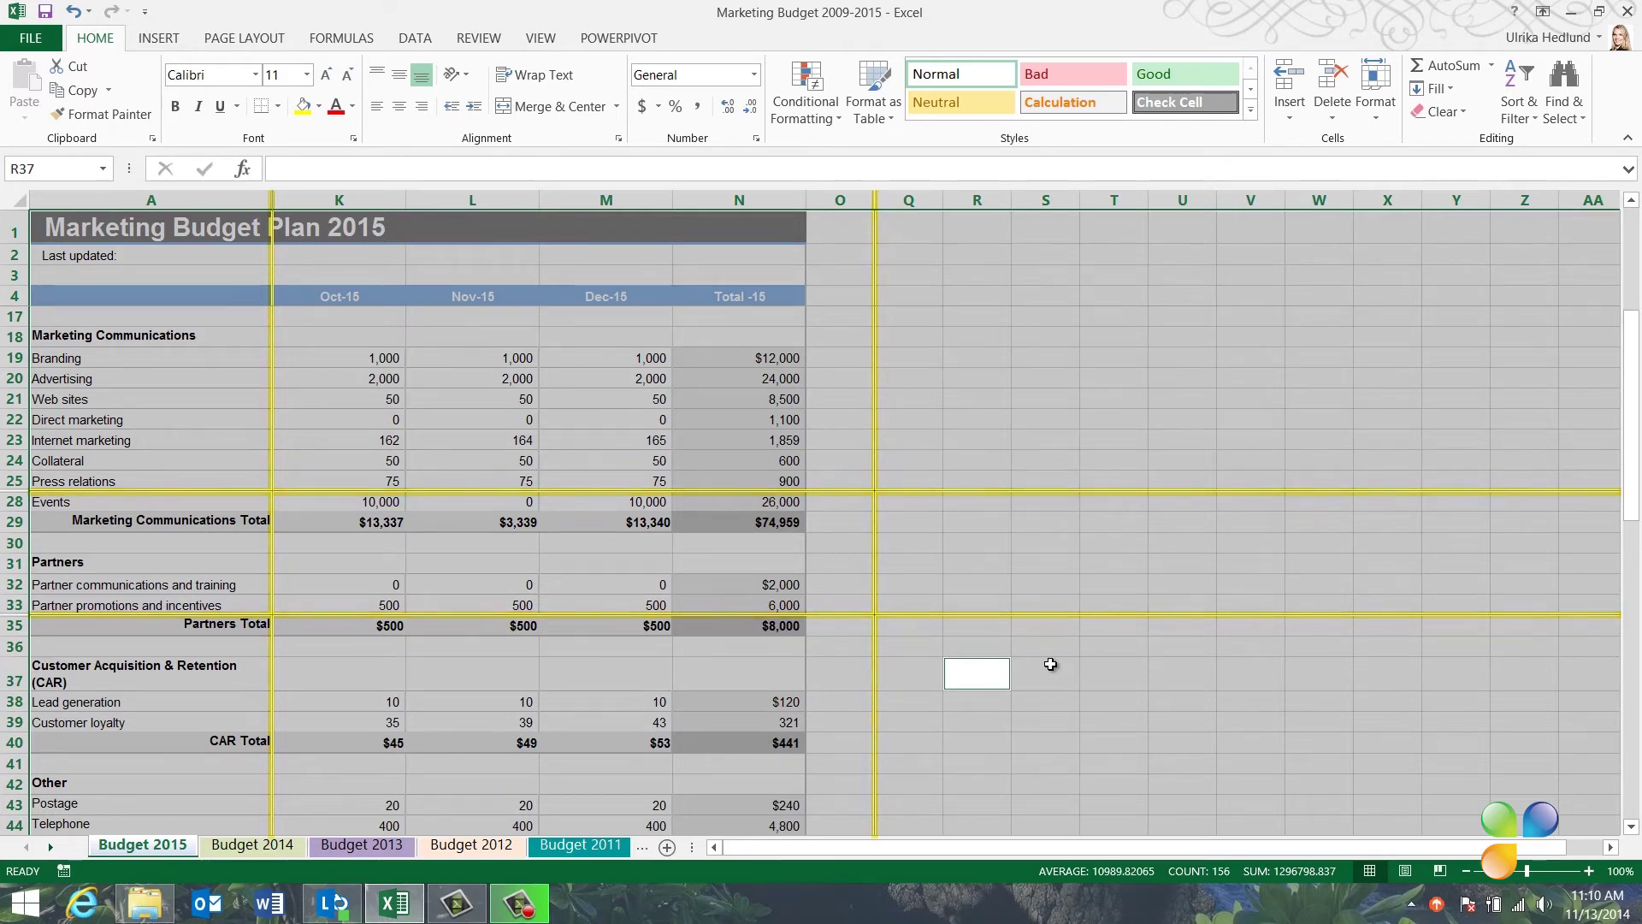
- Unhide row 34, Partner commissions/bonuses, by selecting rows 33–35 and restoring its height
click(1049, 665)
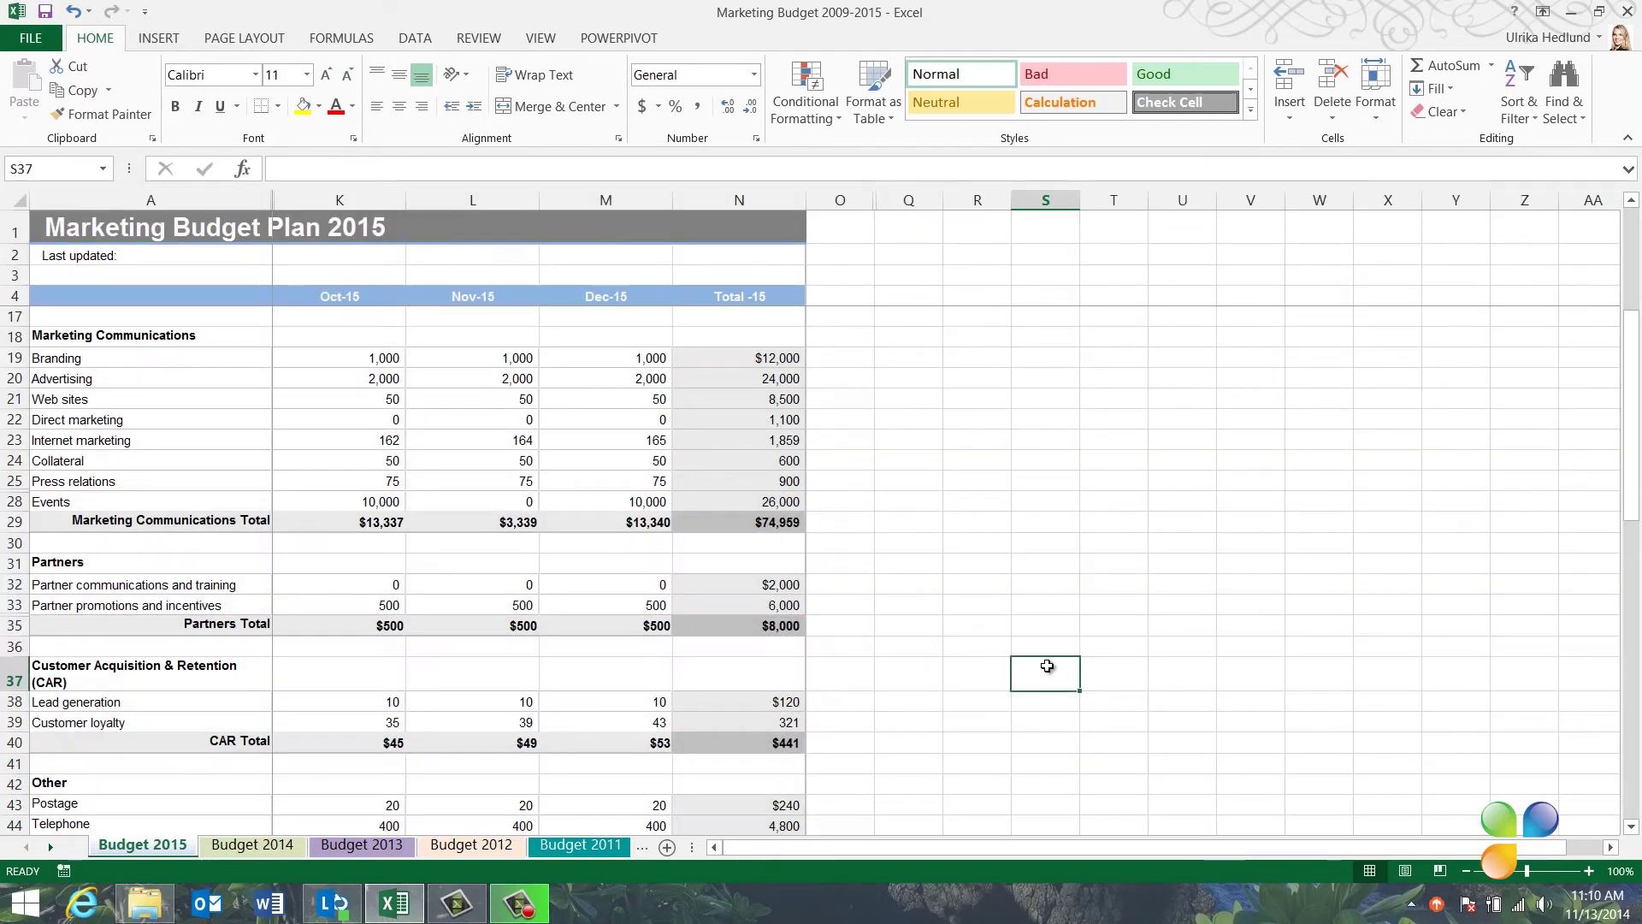
drag(17, 624, 17, 604)
right_click(17, 605)
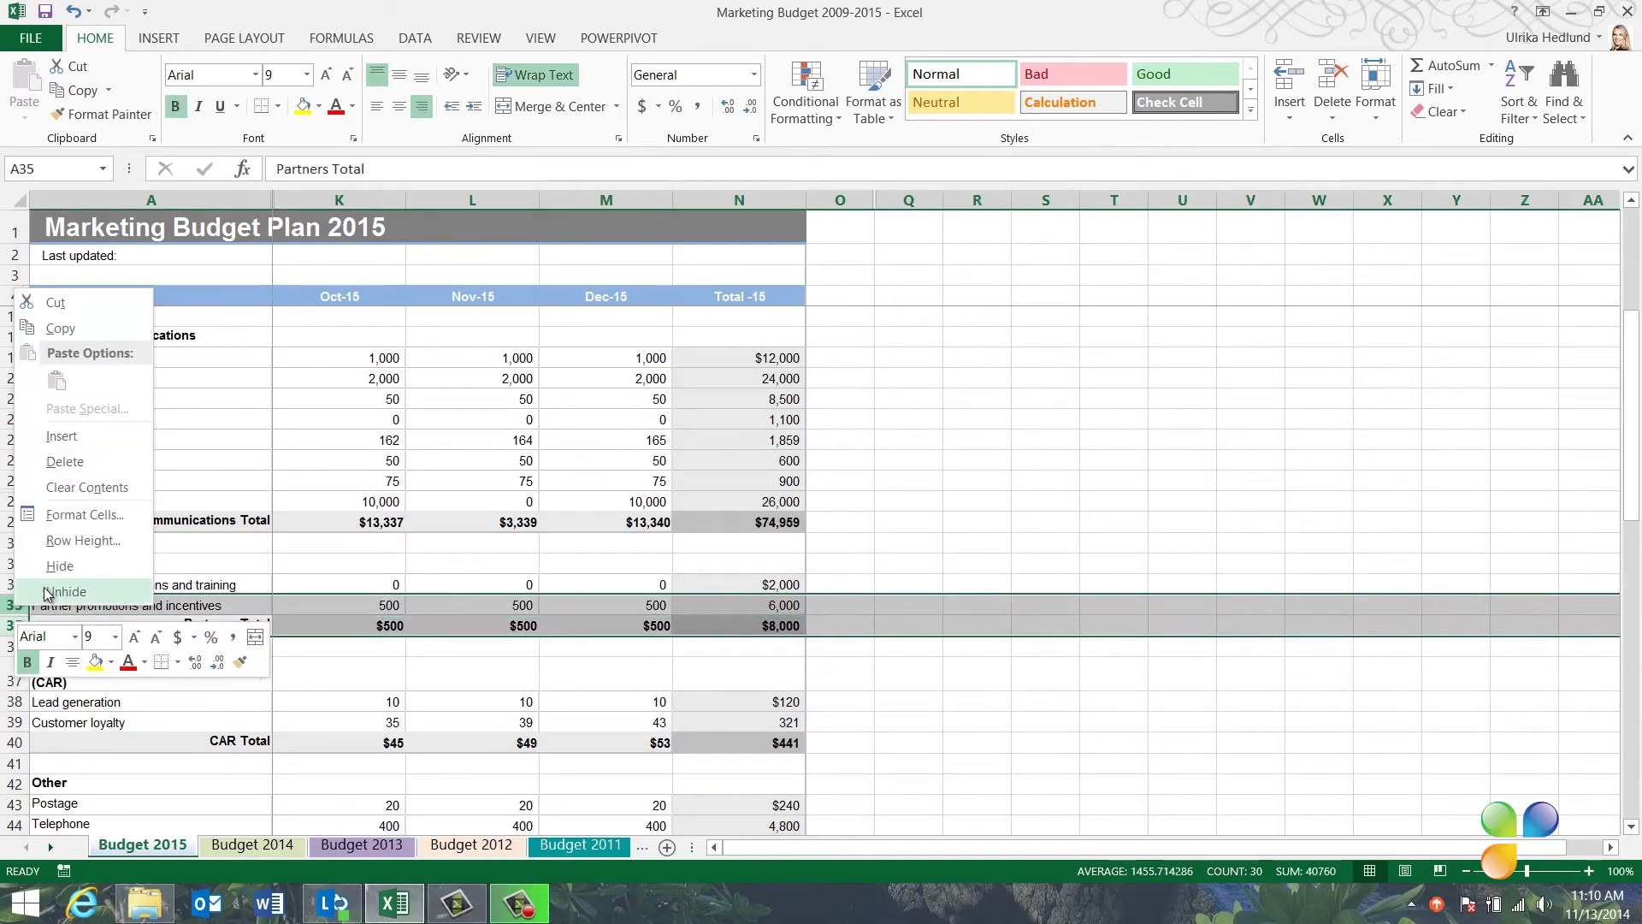
click(45, 590)
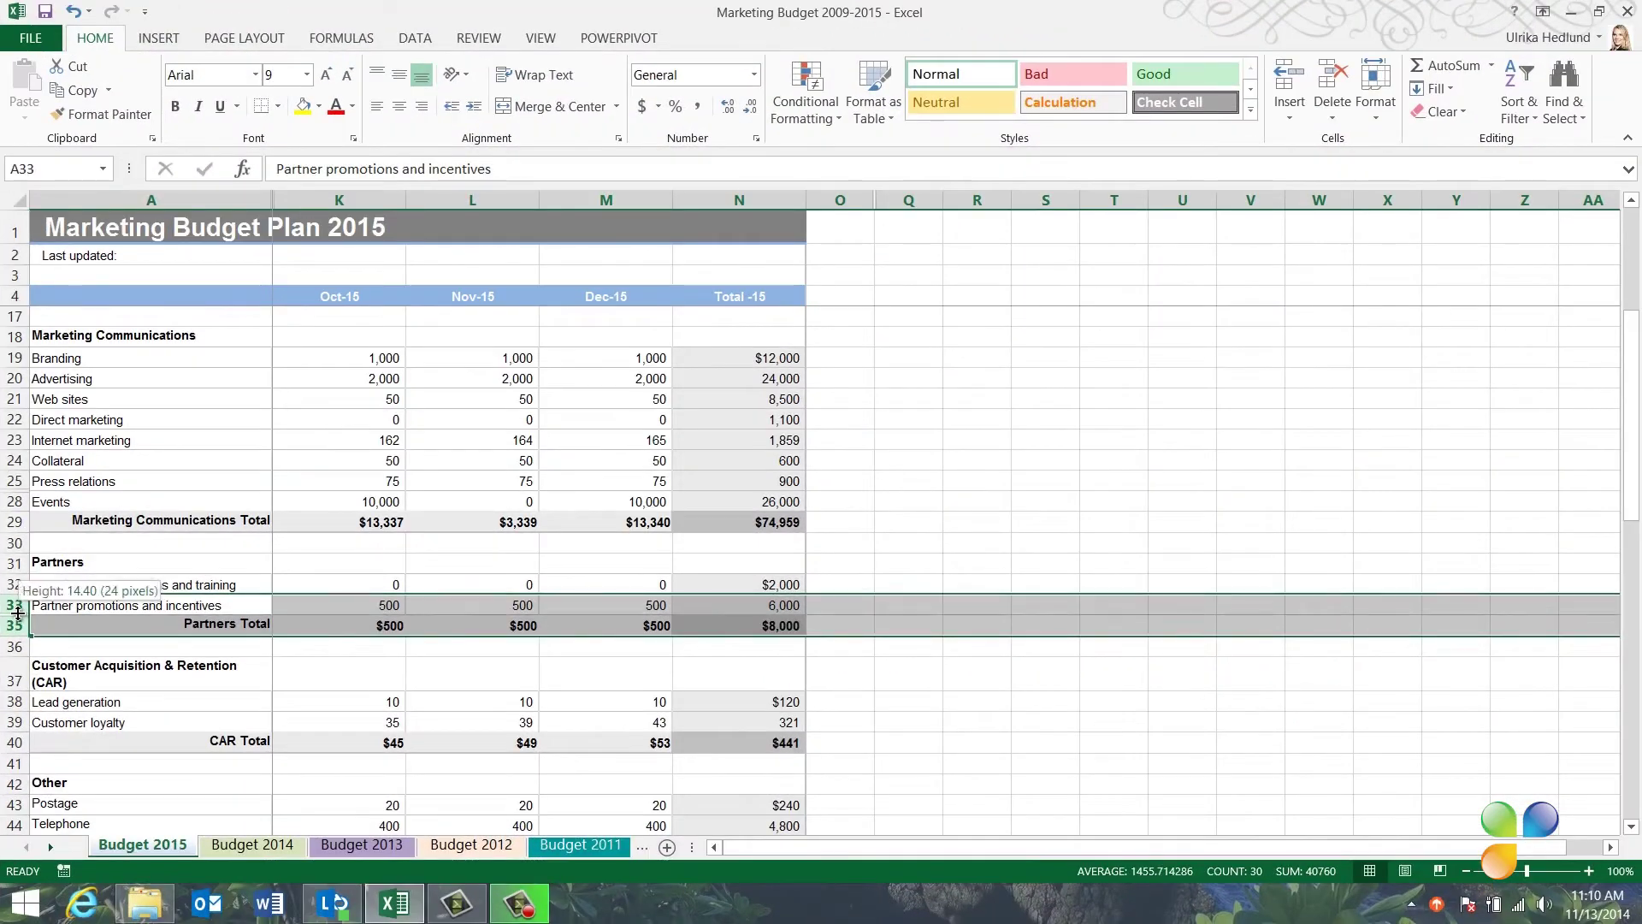
double_click(17, 617)
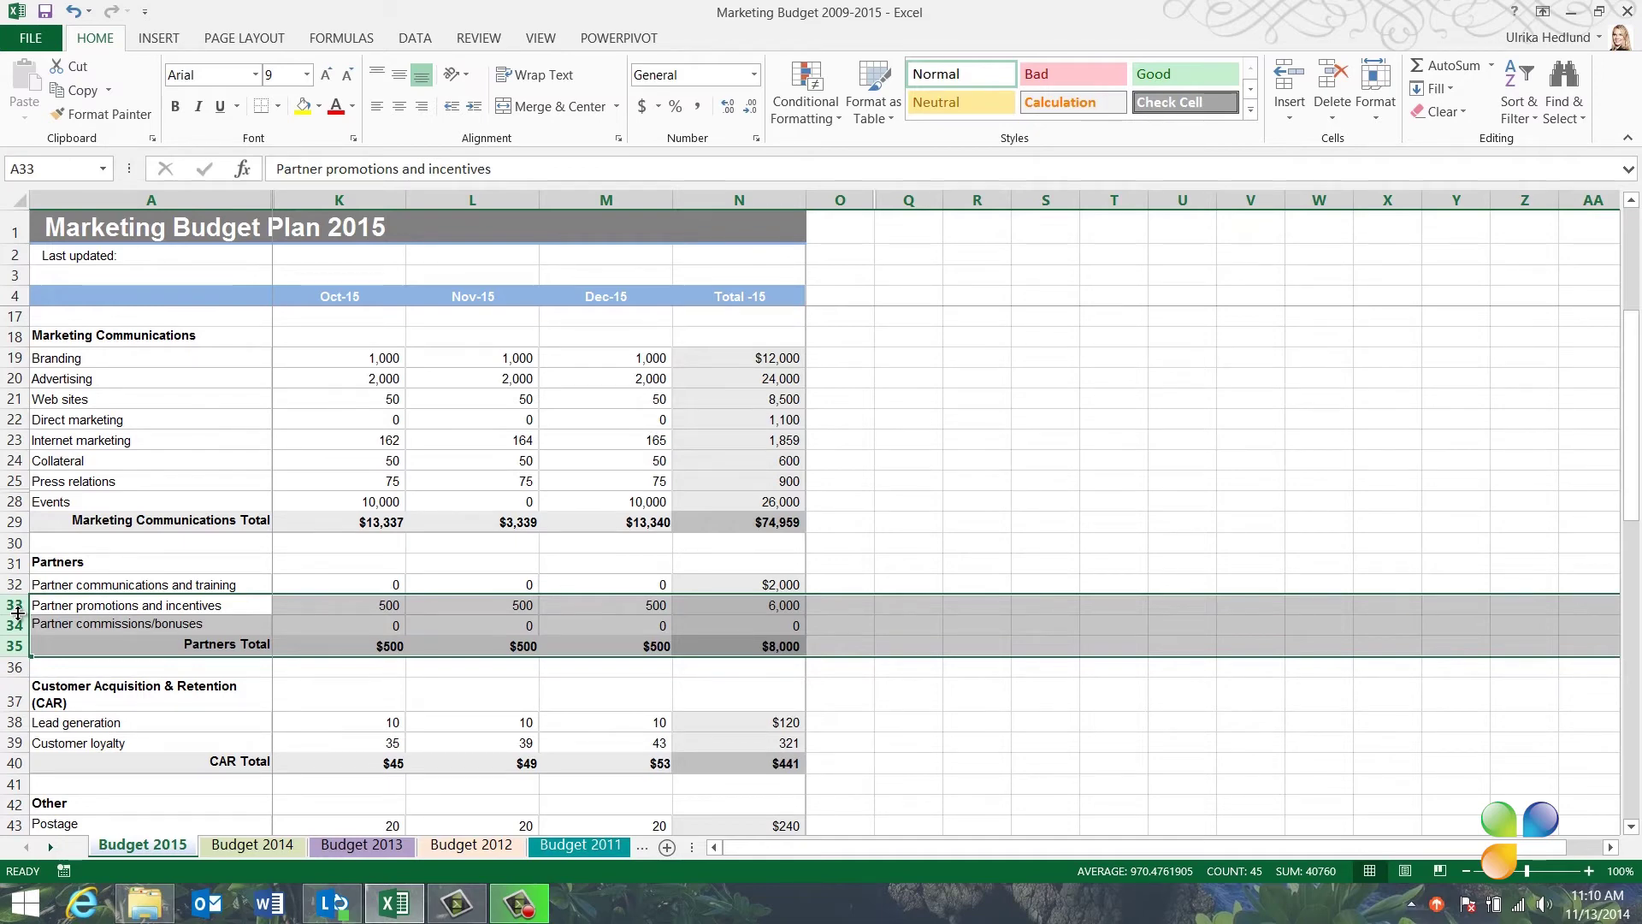
- Select the whole sheet and unhide all rows and columns so January–September and the relations rows return
click(17, 201)
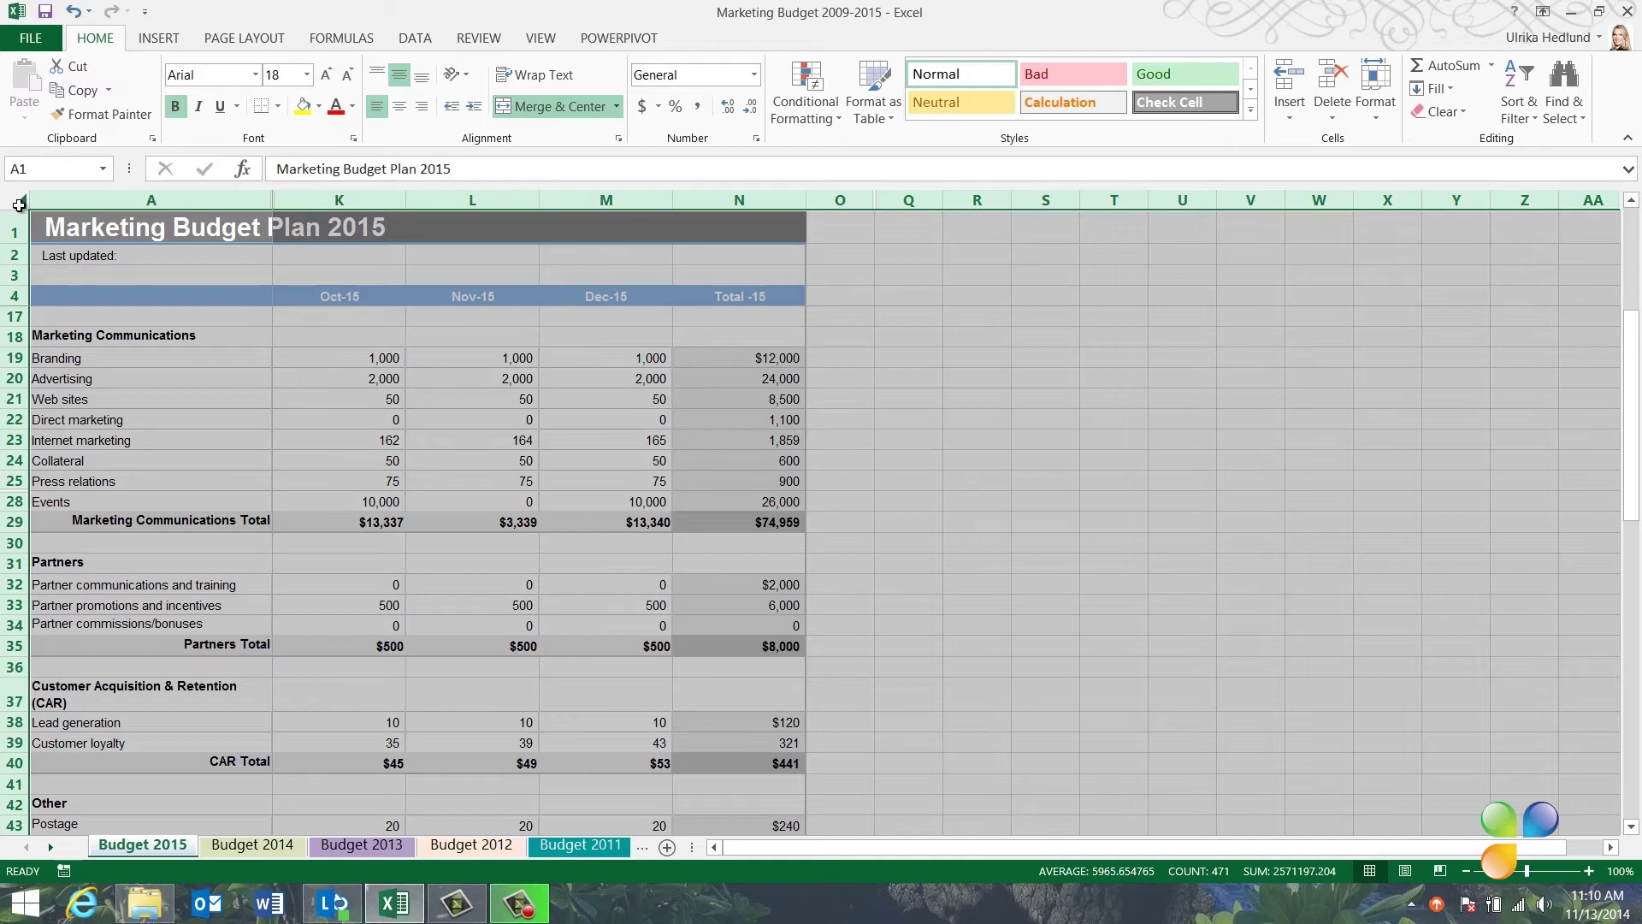
click(1396, 108)
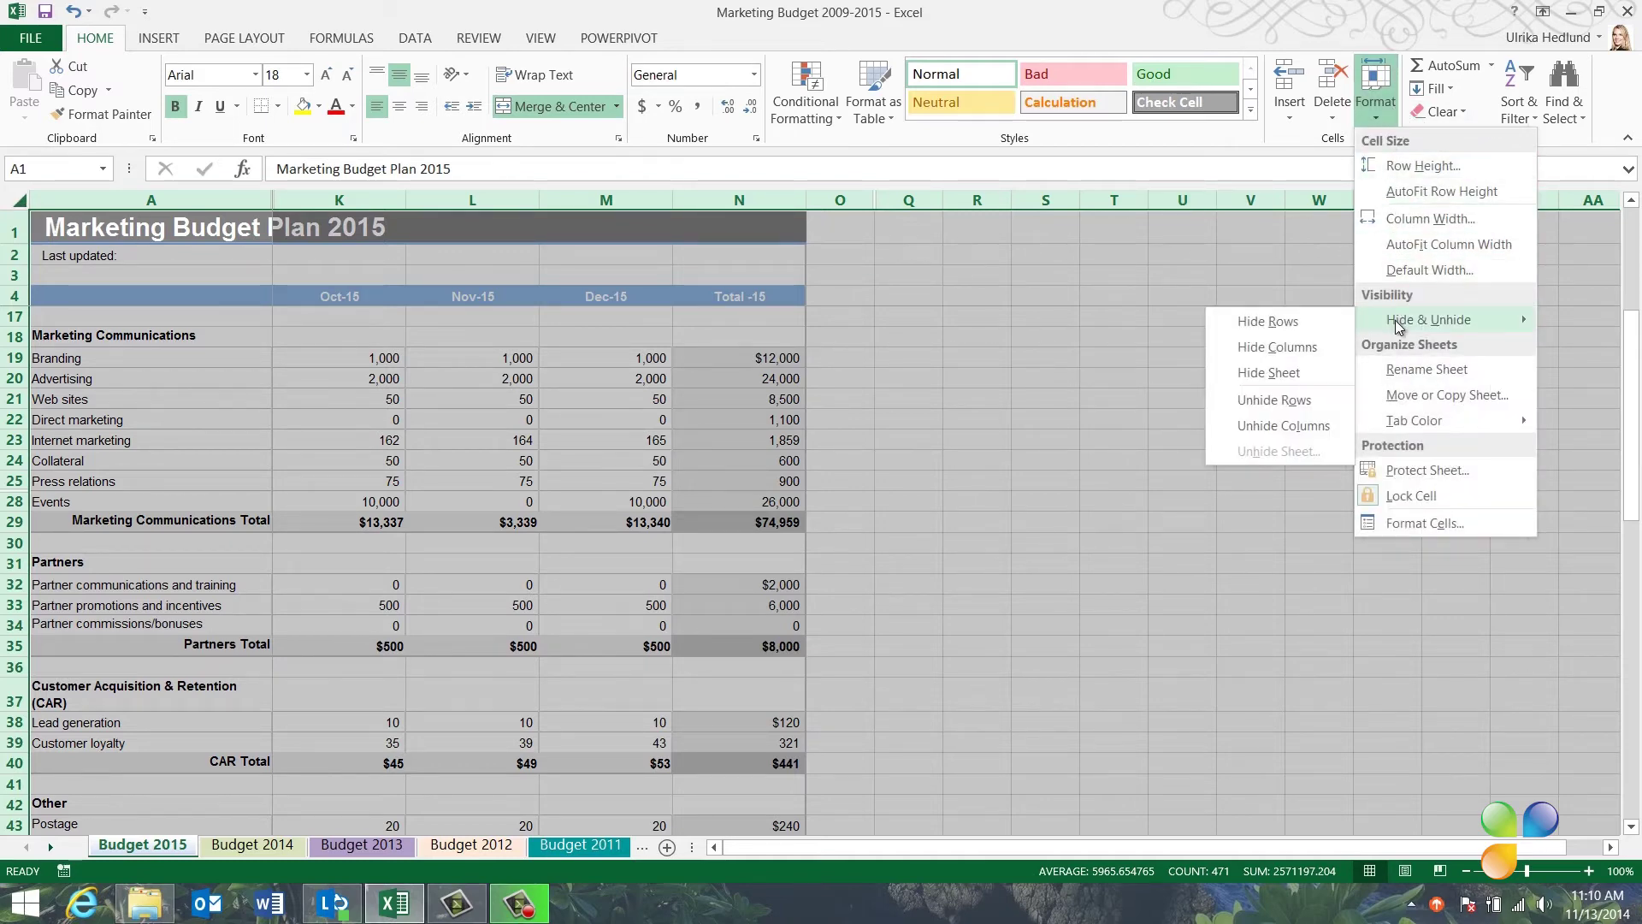
mouse_move(1429, 320)
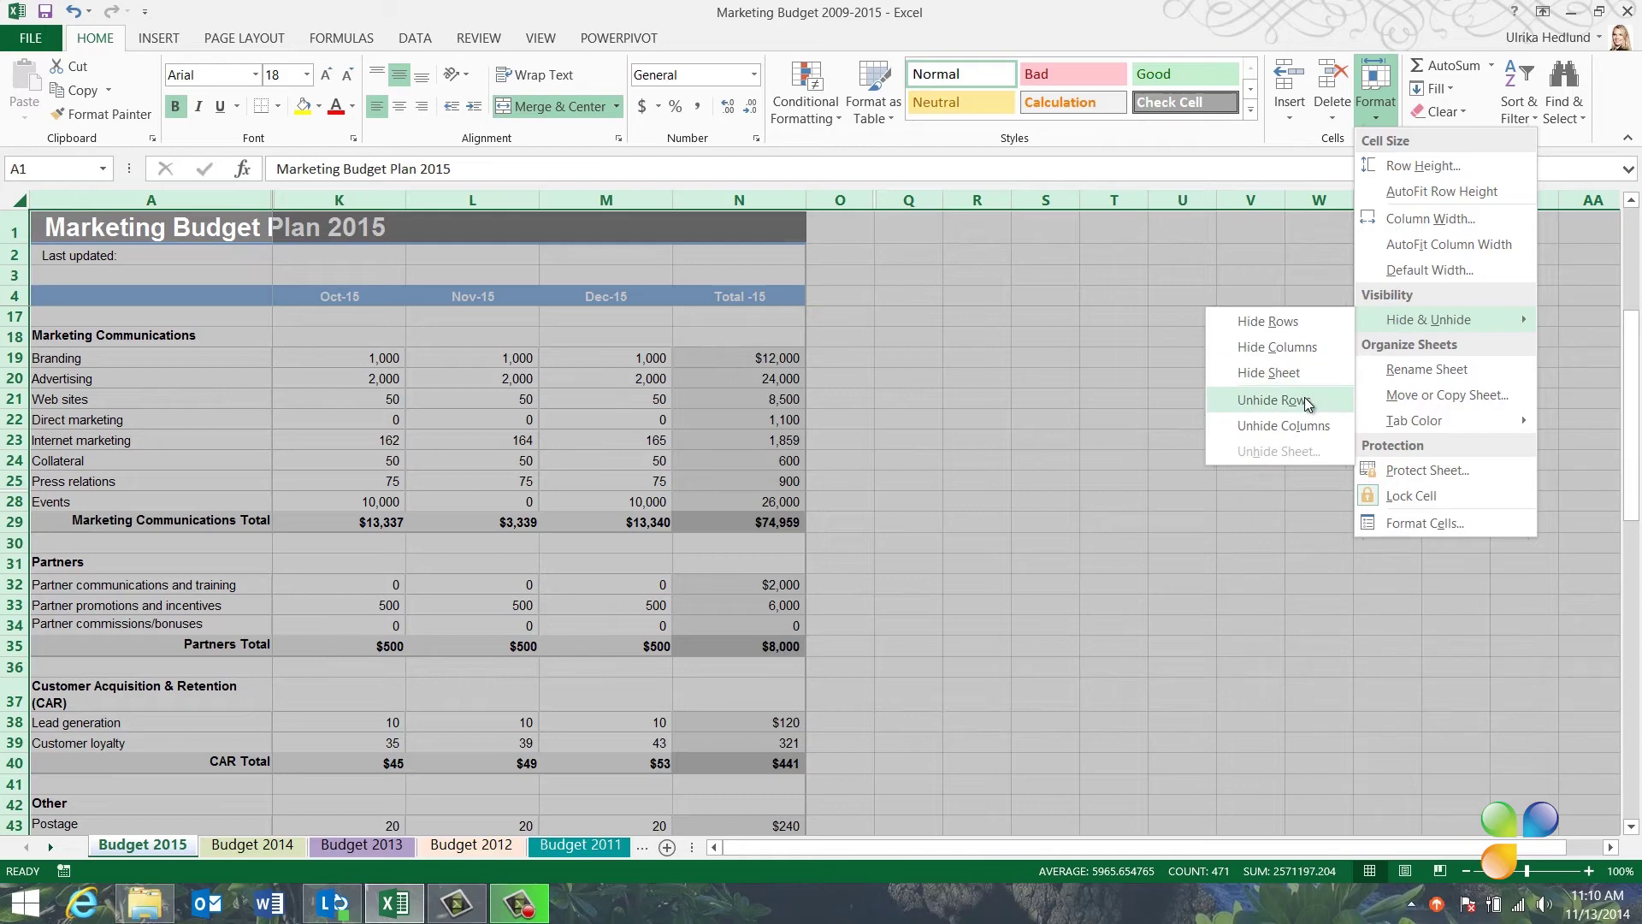
click(1306, 400)
click(1384, 114)
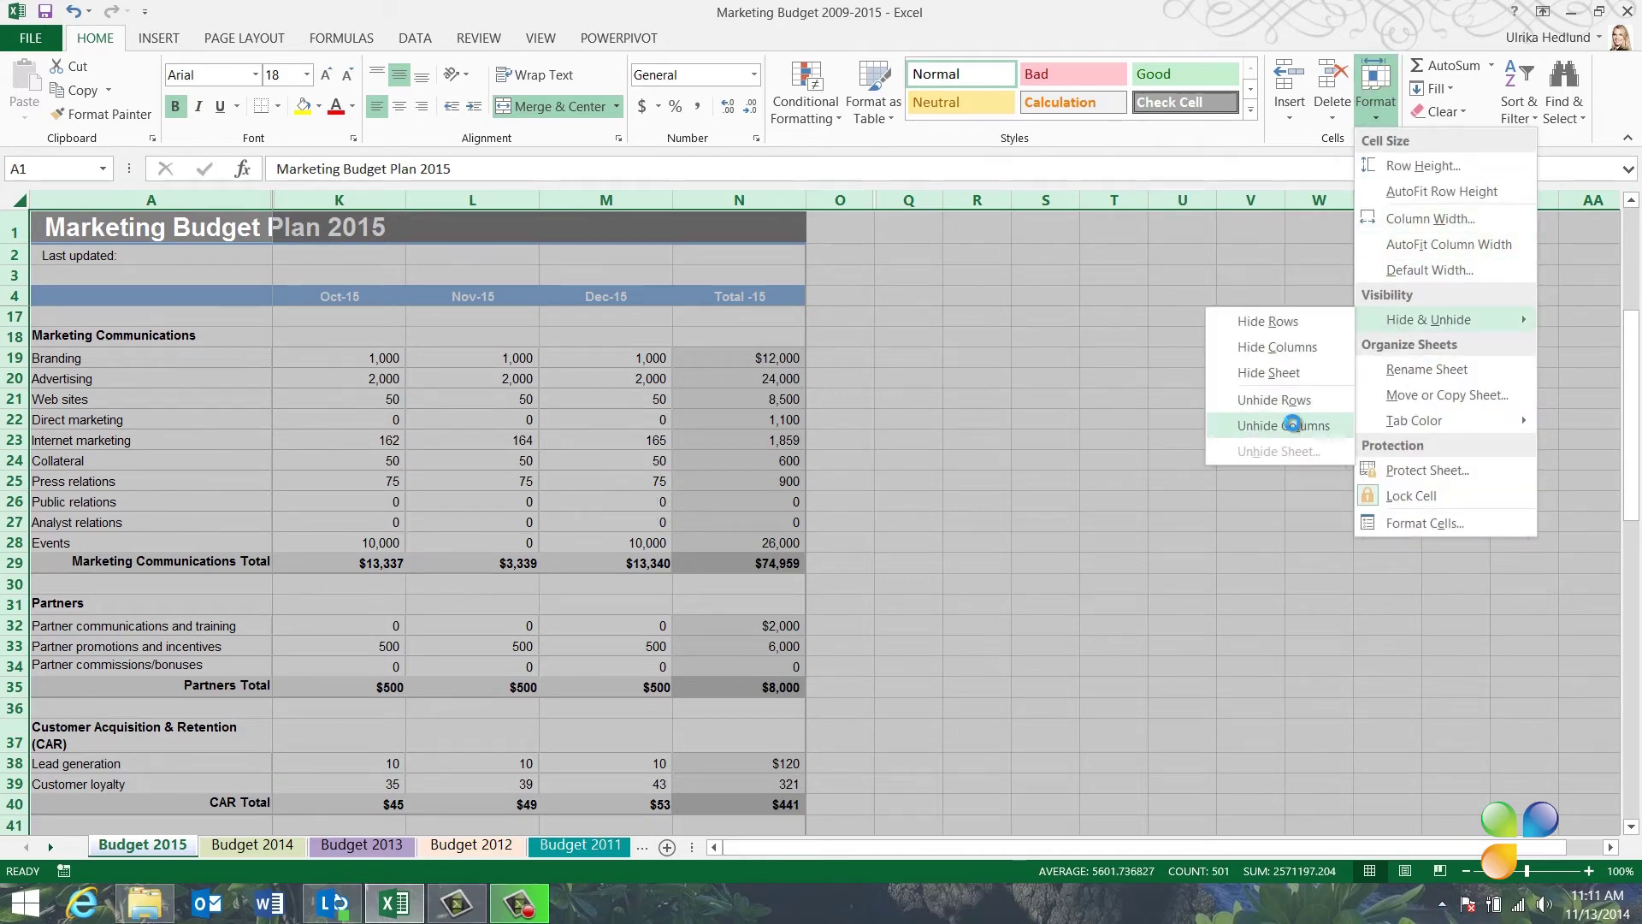
click(1292, 424)
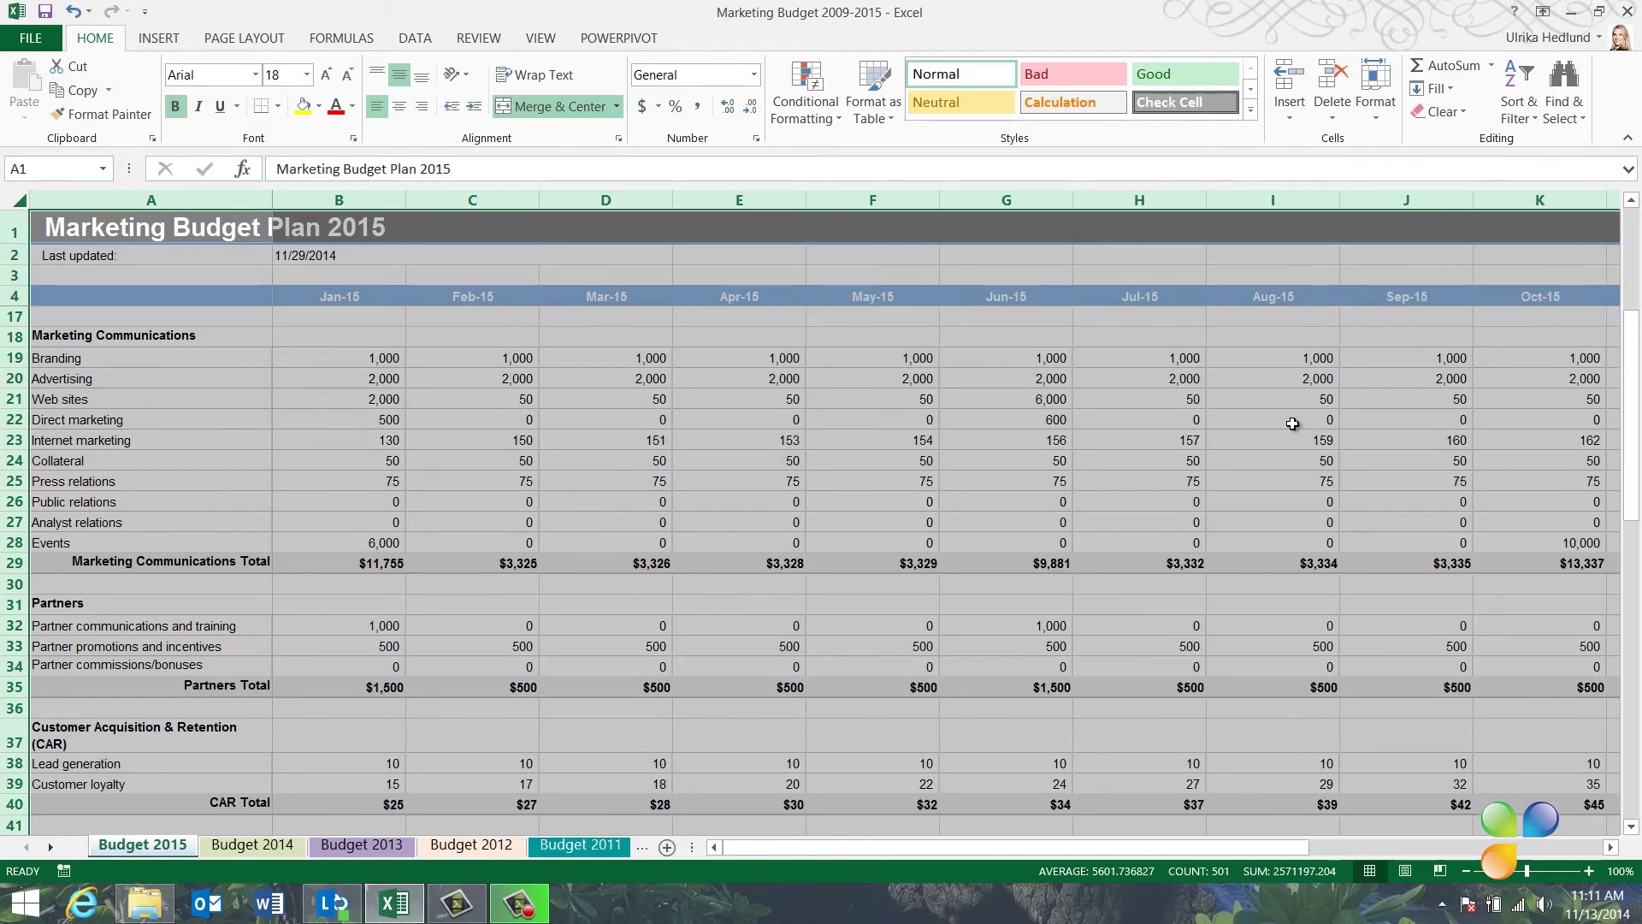
- Hide the Budget 2009 sheet from the tab bar
click(1292, 425)
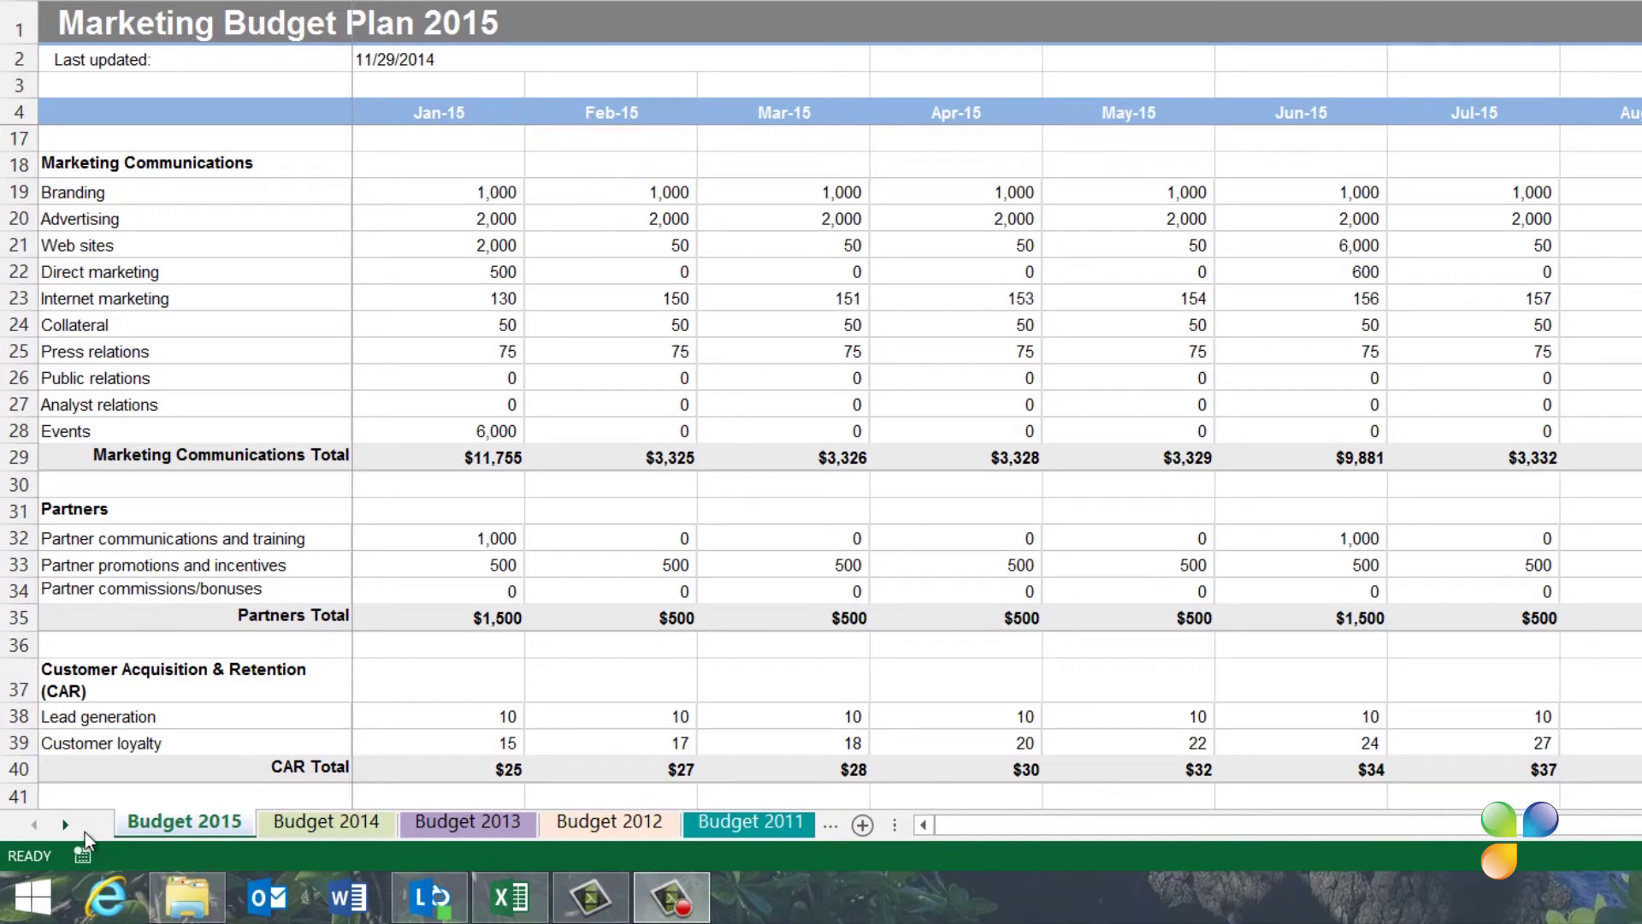
click(70, 825)
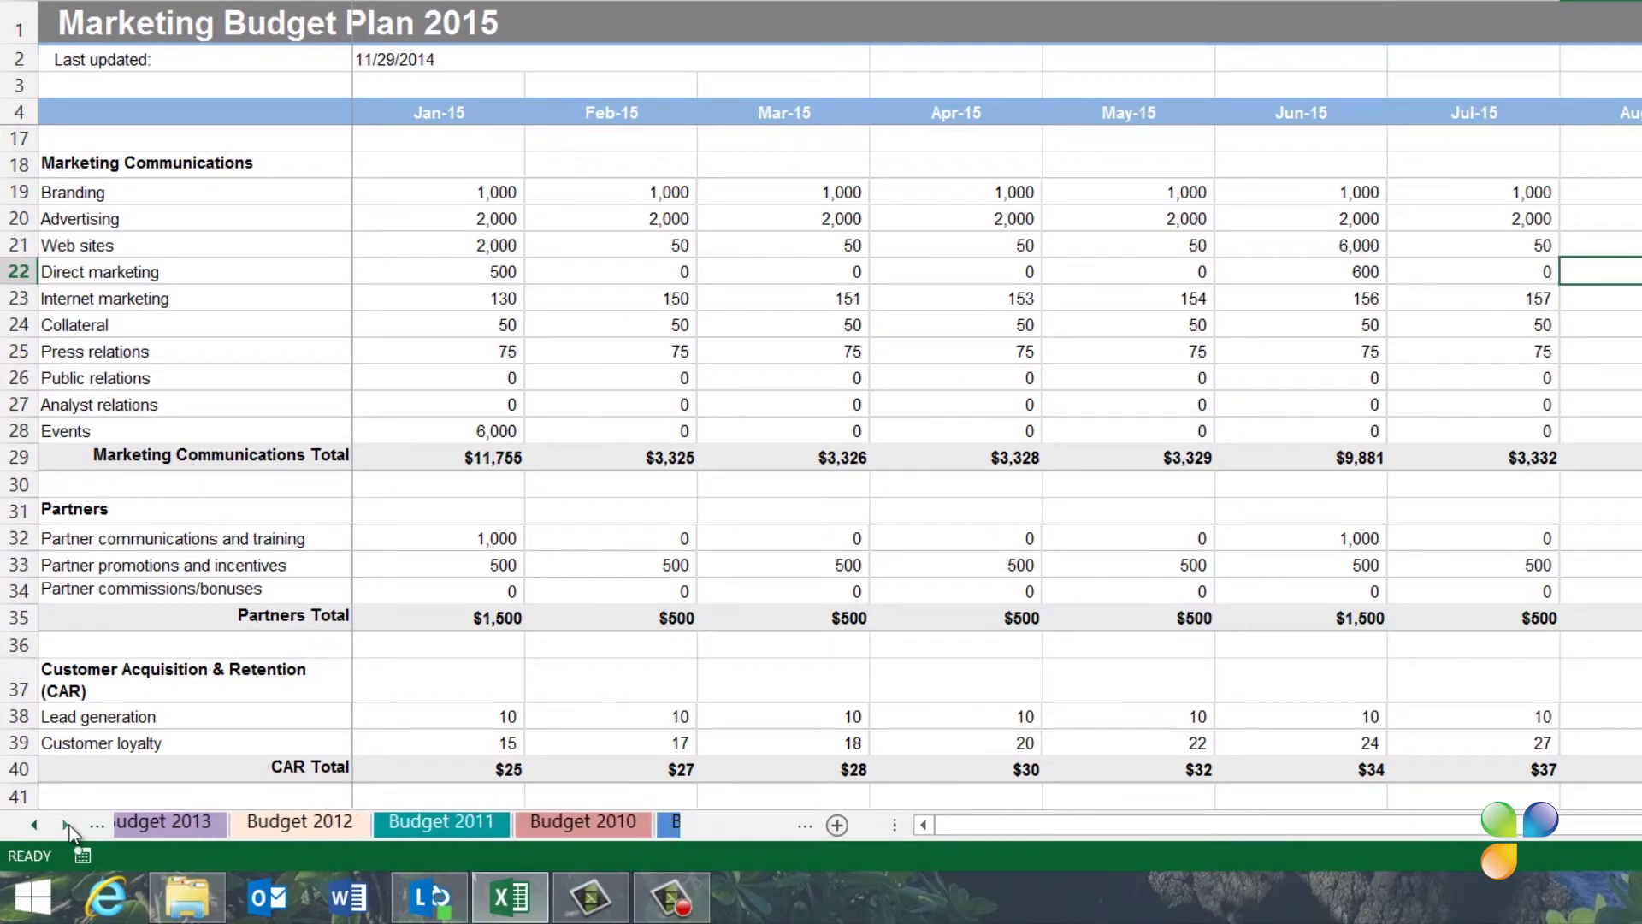
click(69, 824)
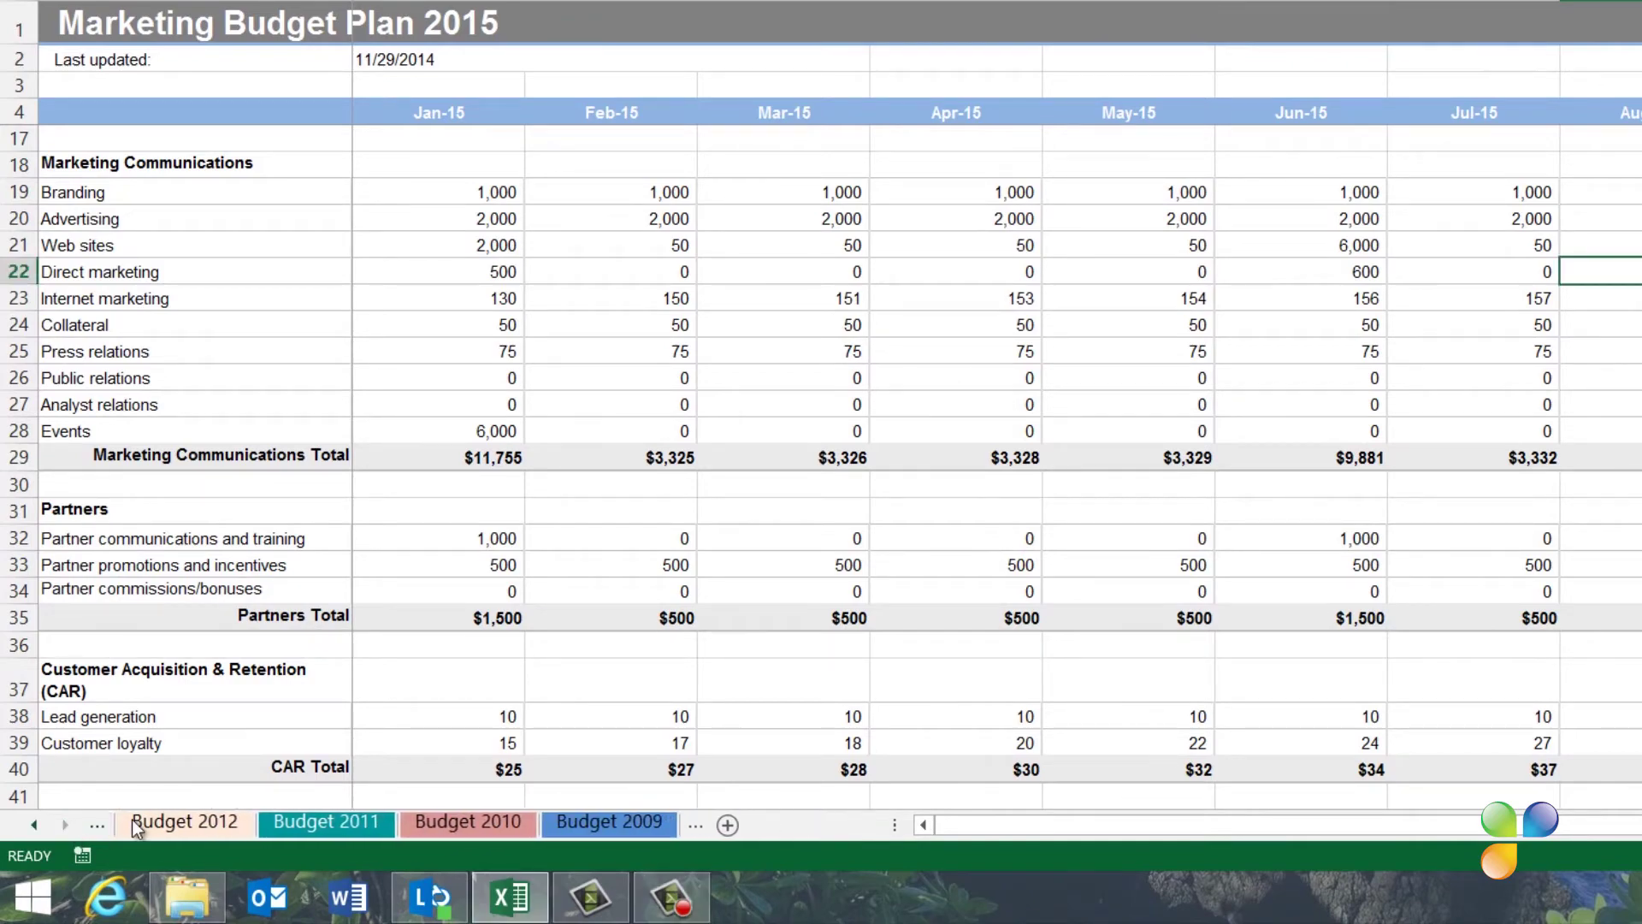
right_click(605, 823)
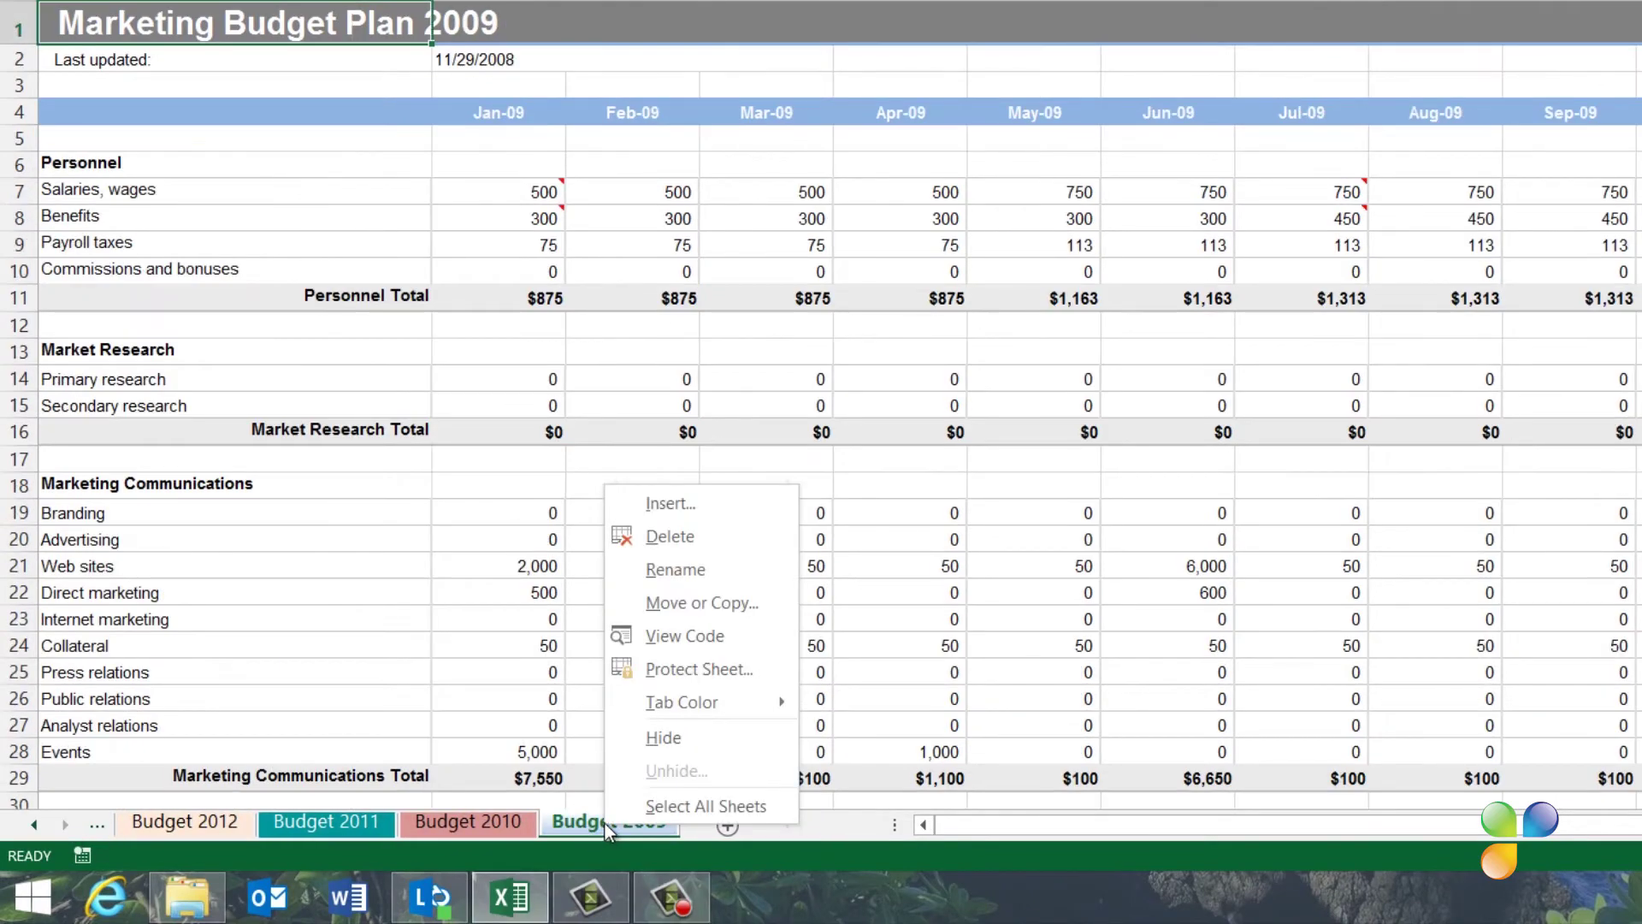
click(658, 744)
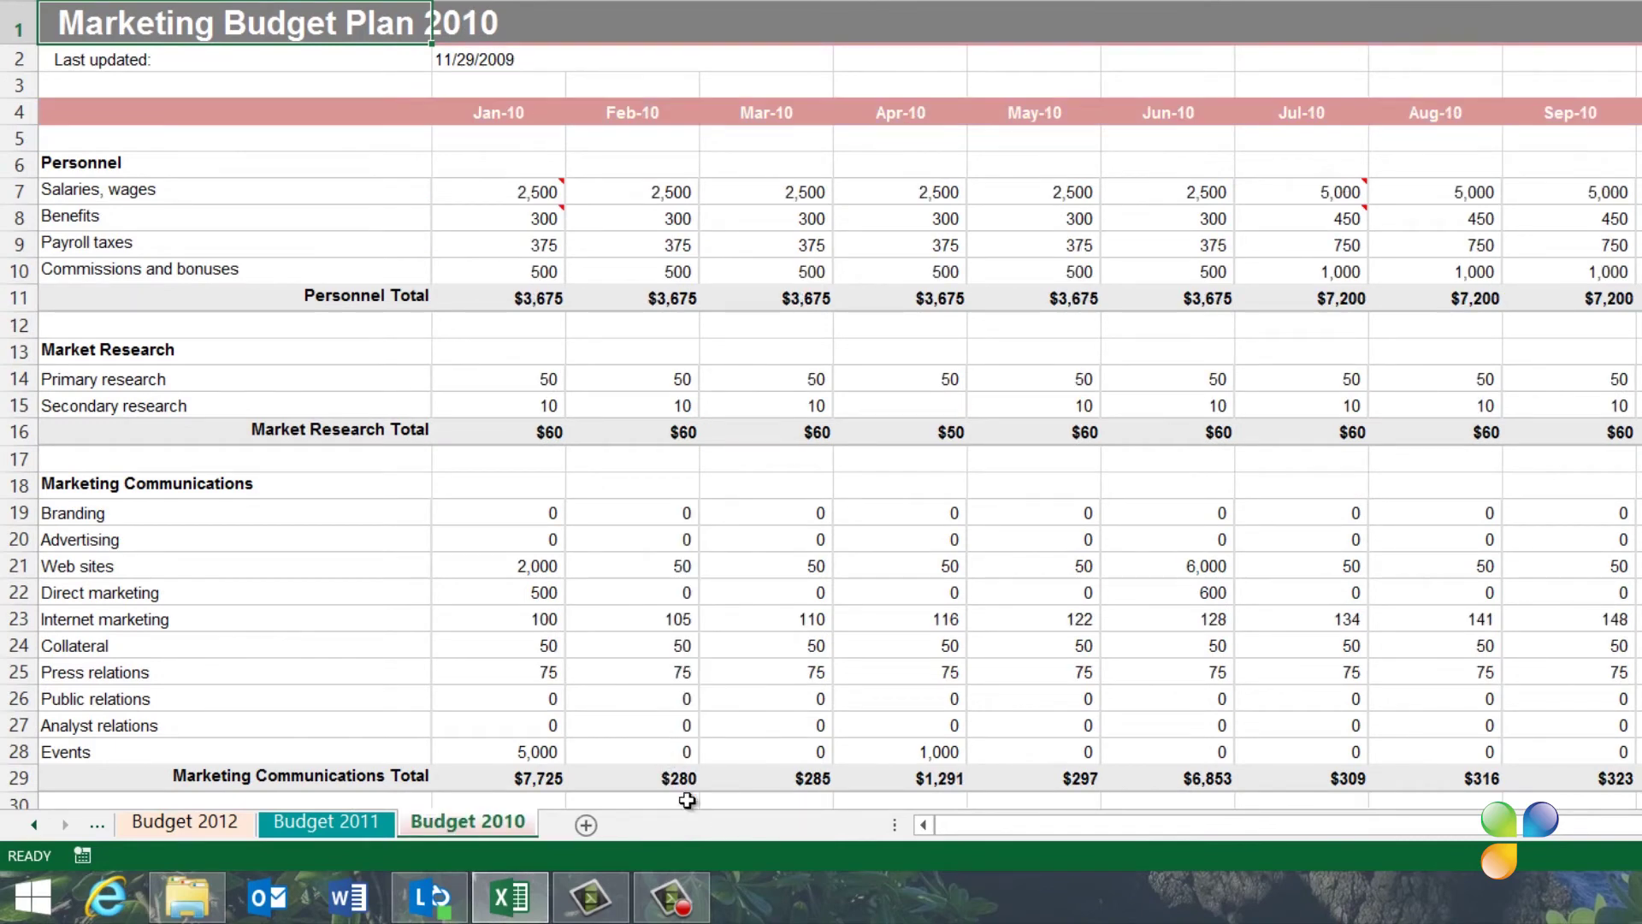
- Restore the hidden Budget 2009 sheet so it is visible again
right_click(434, 820)
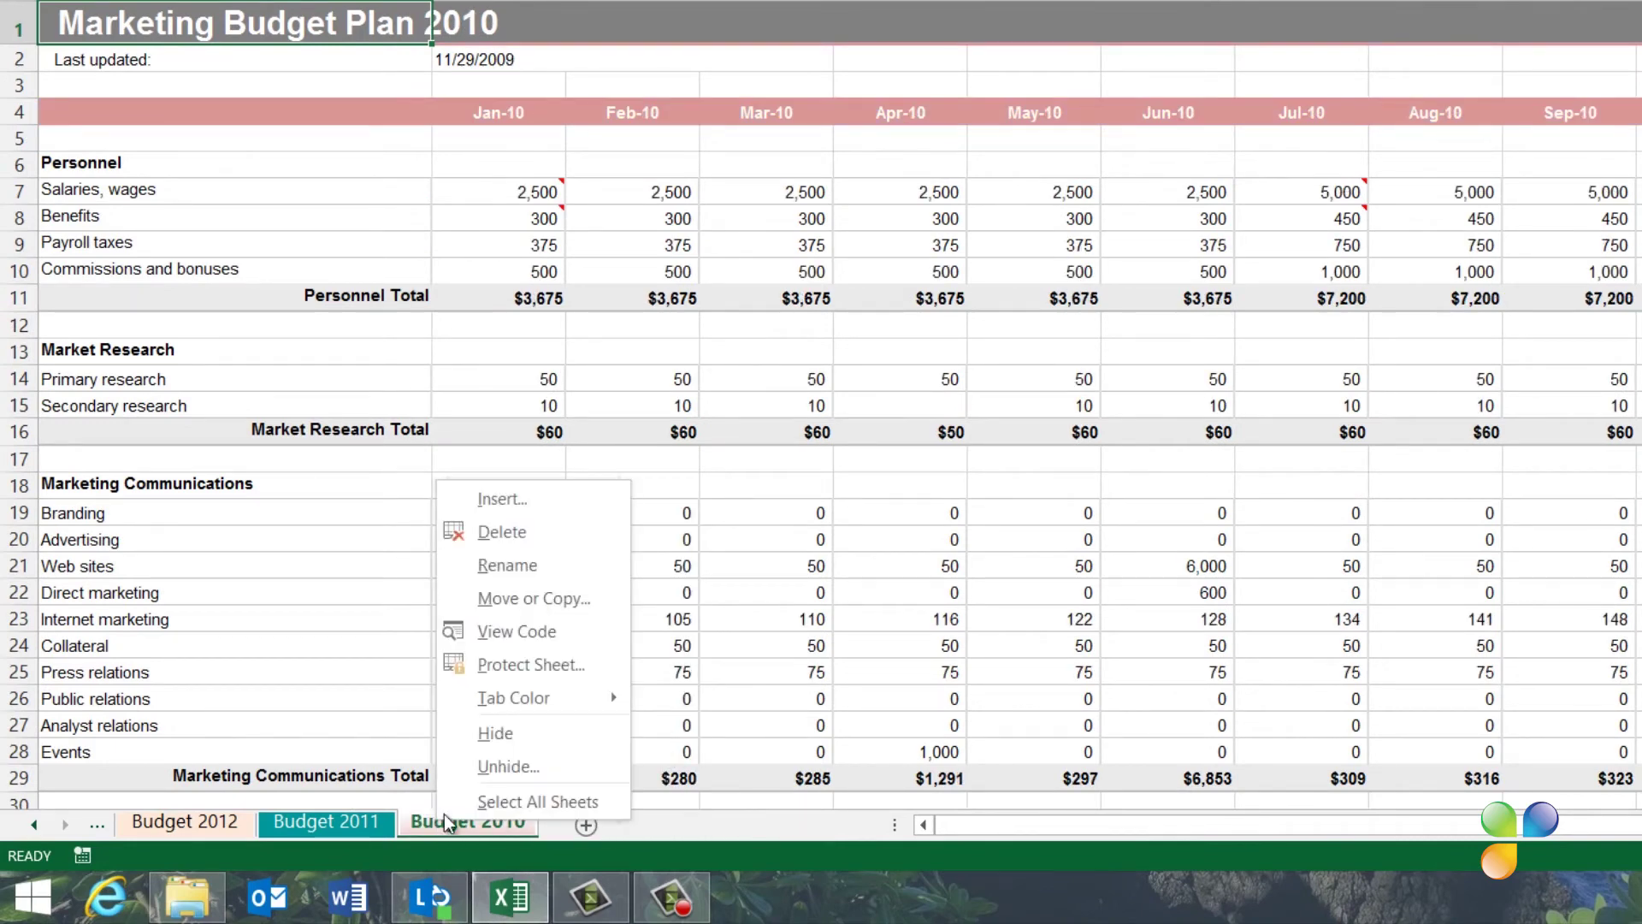
click(488, 766)
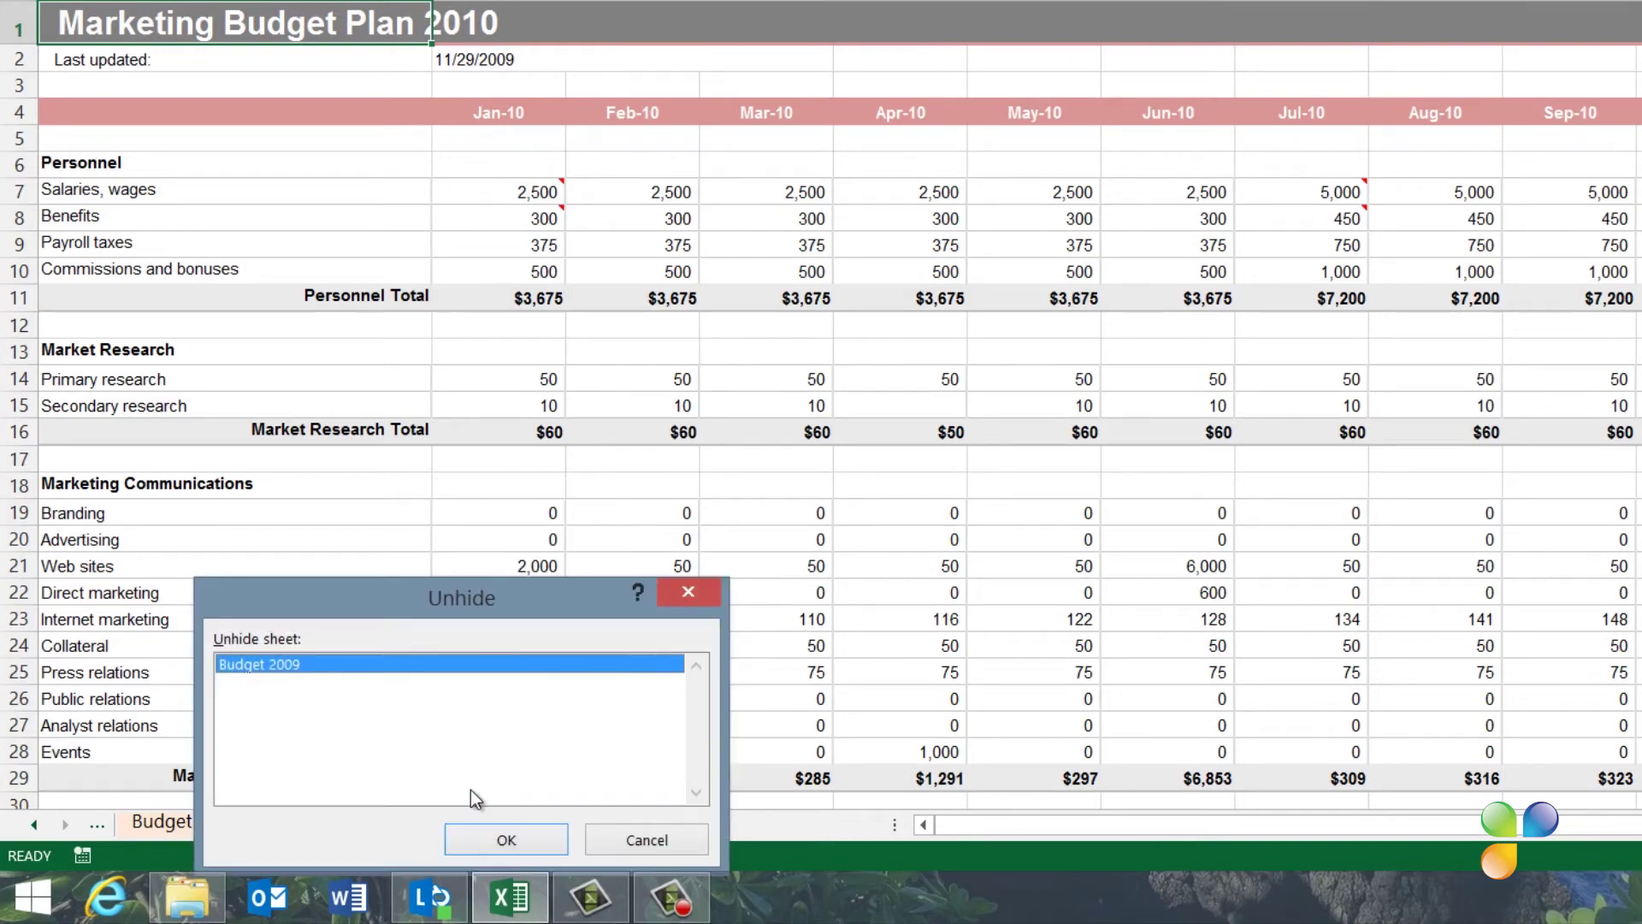
click(502, 840)
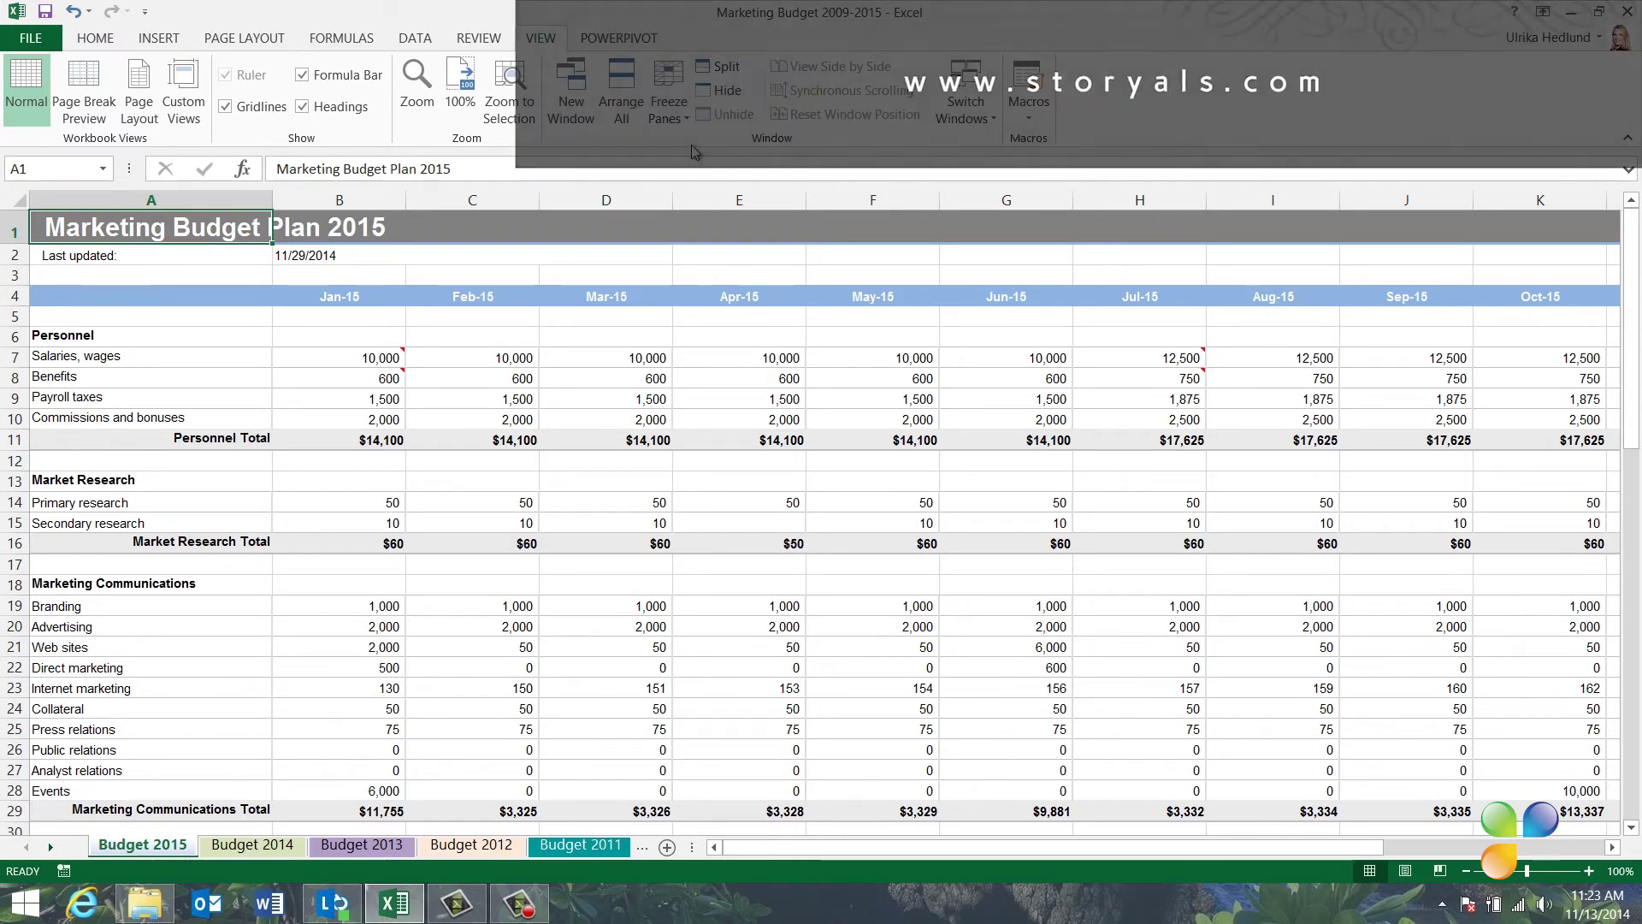
click(501, 319)
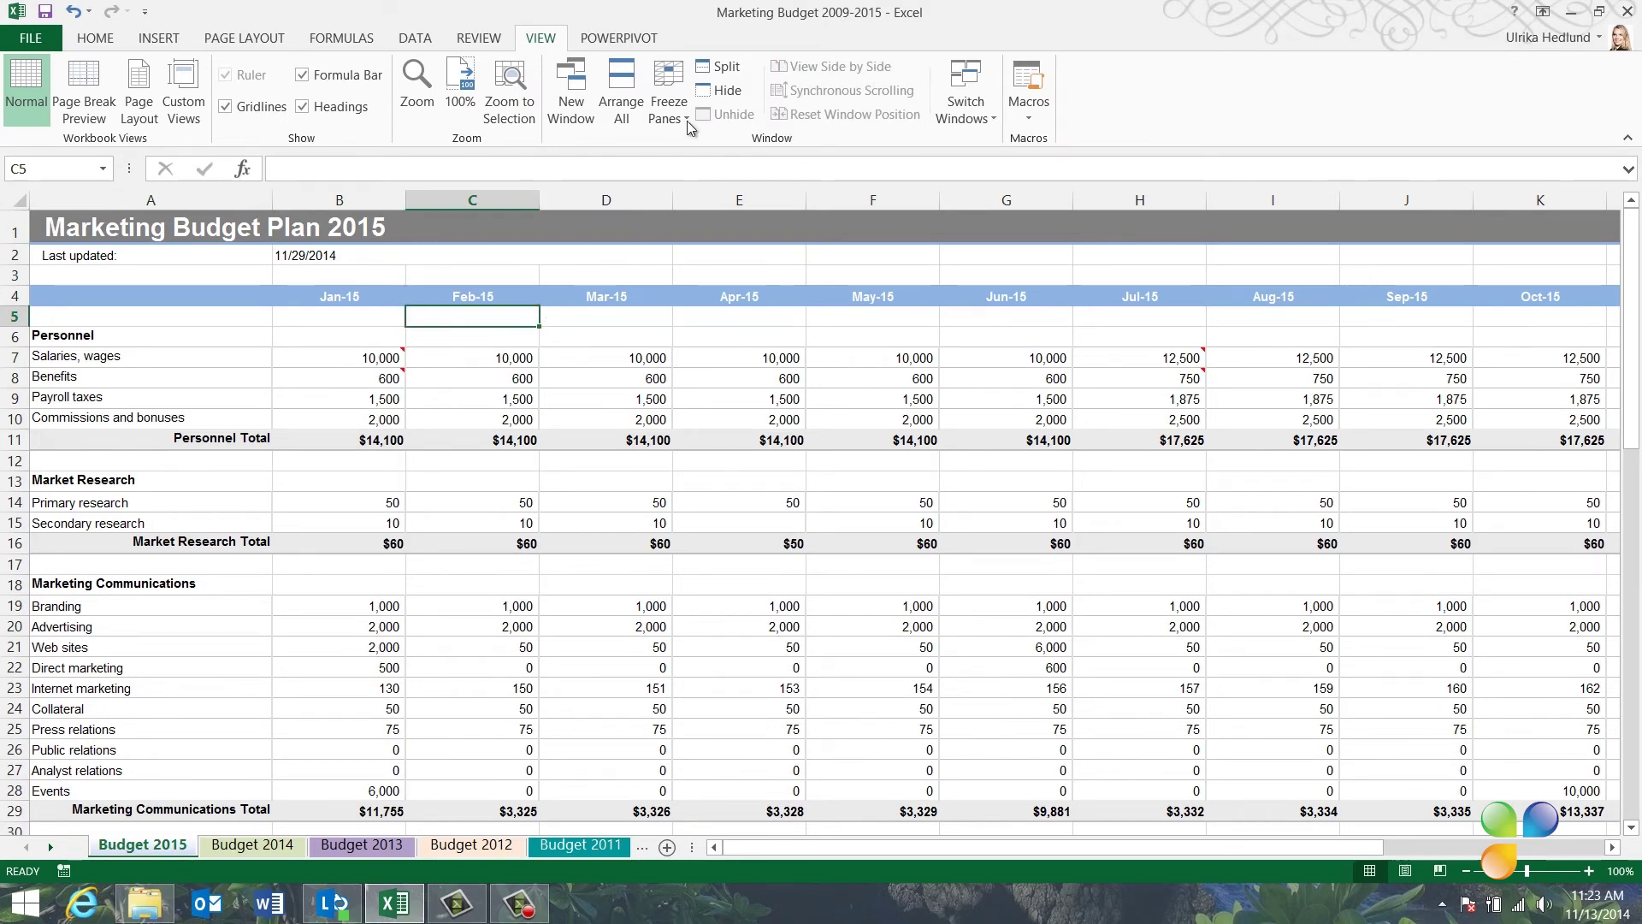
click(722, 69)
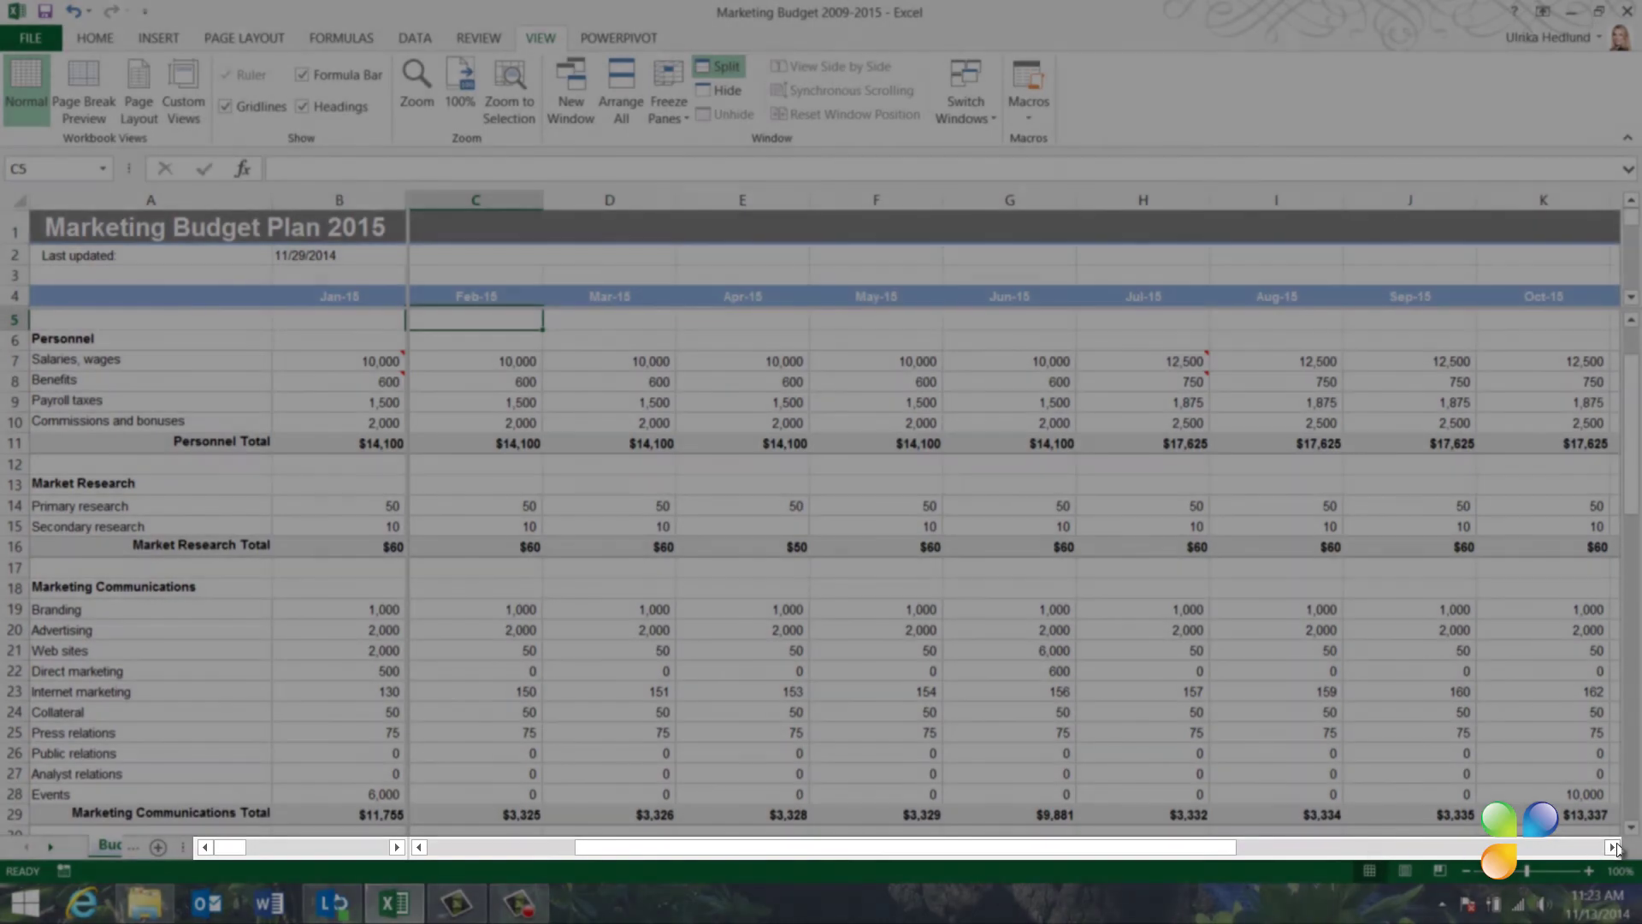
click(1612, 849)
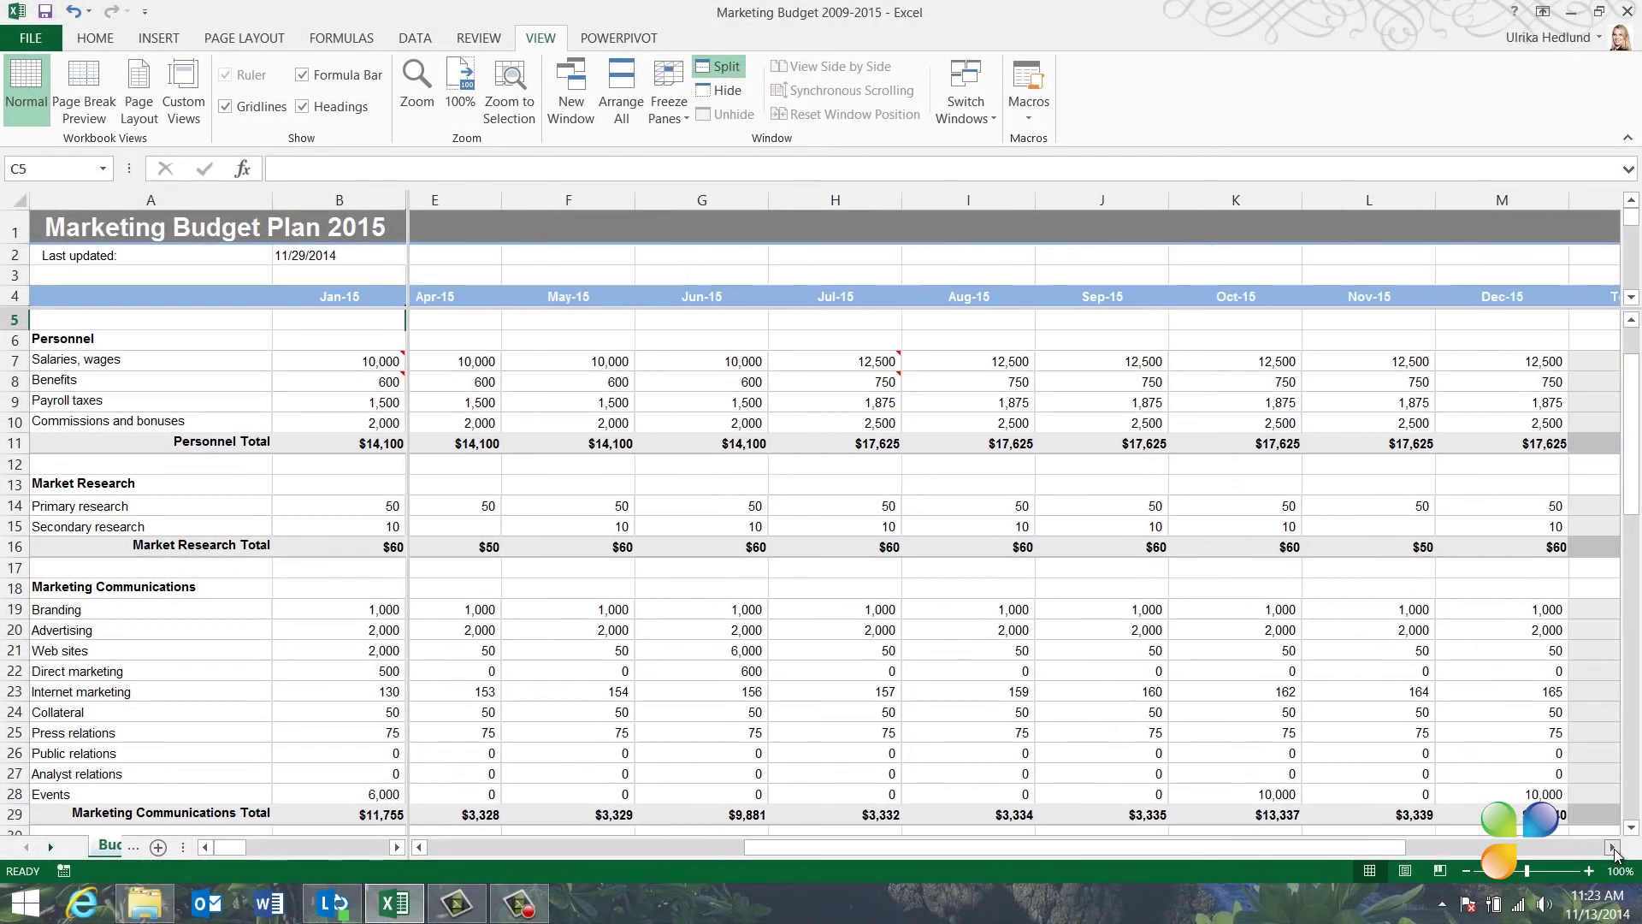
click(1612, 848)
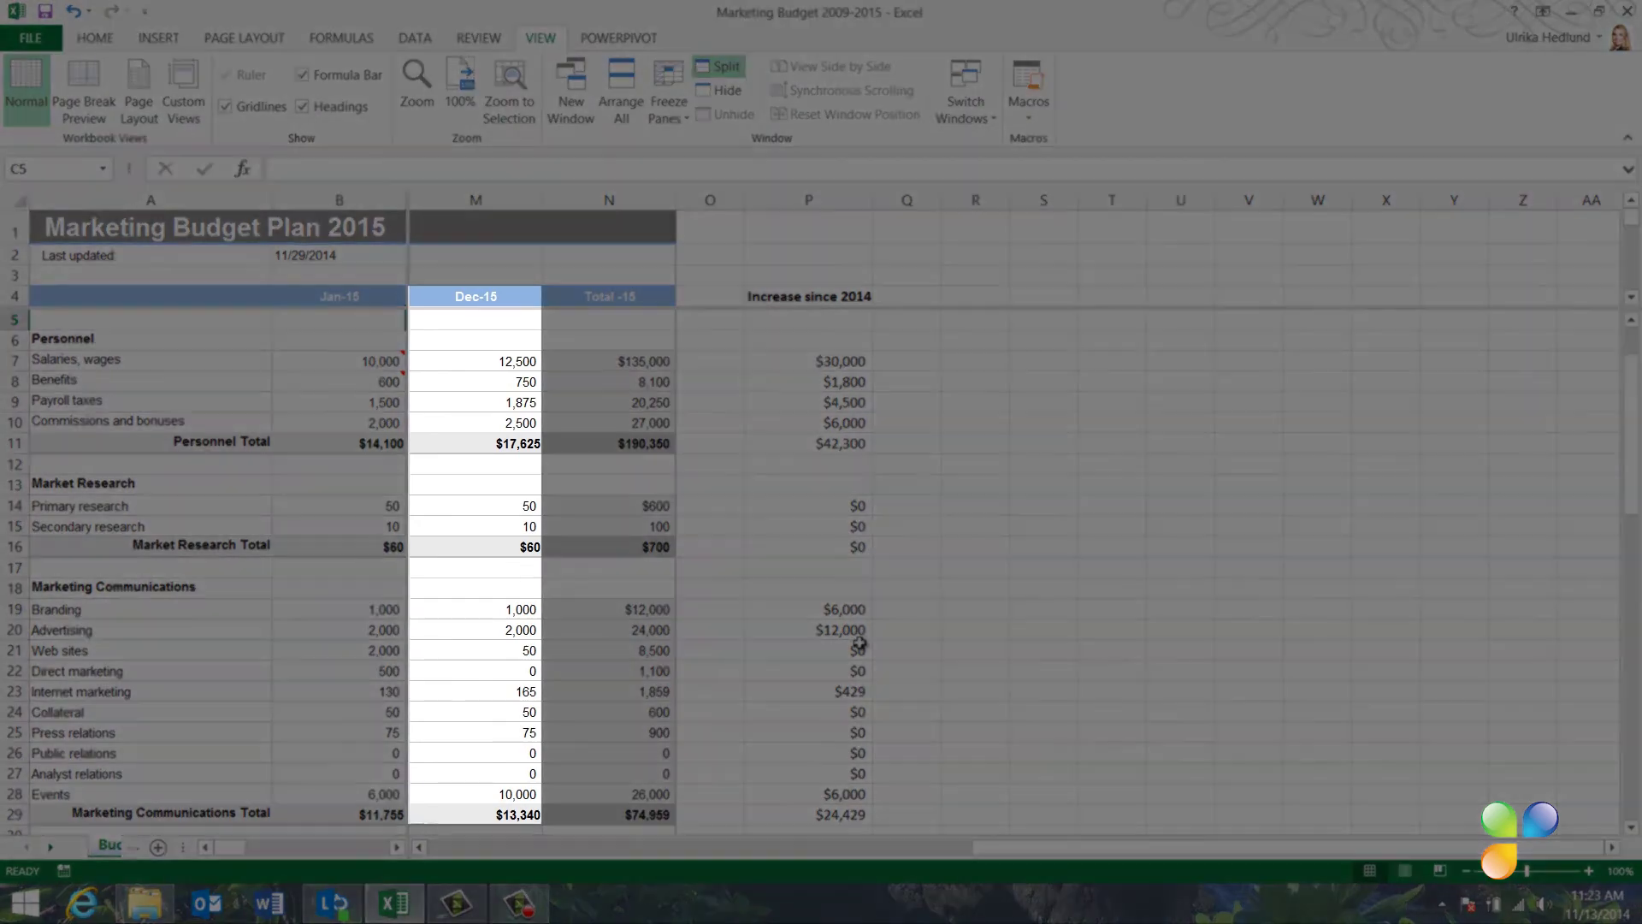
scroll(858, 645, down, 1)
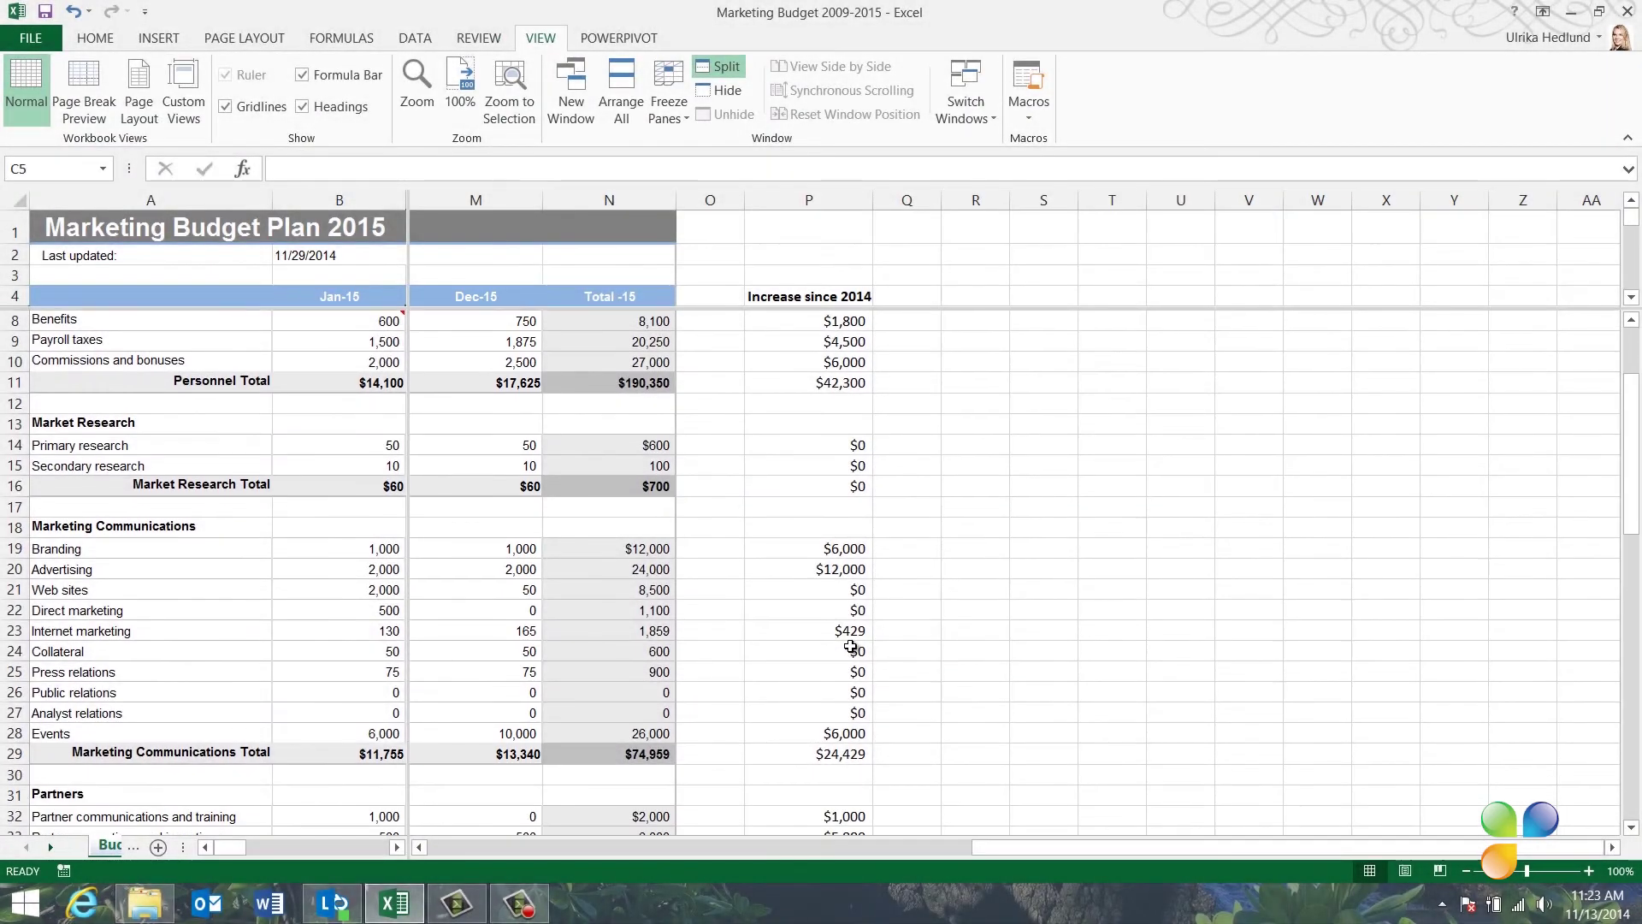
scroll(852, 646, down, 1)
scroll(851, 646, down, 2)
scroll(850, 645, down, 2)
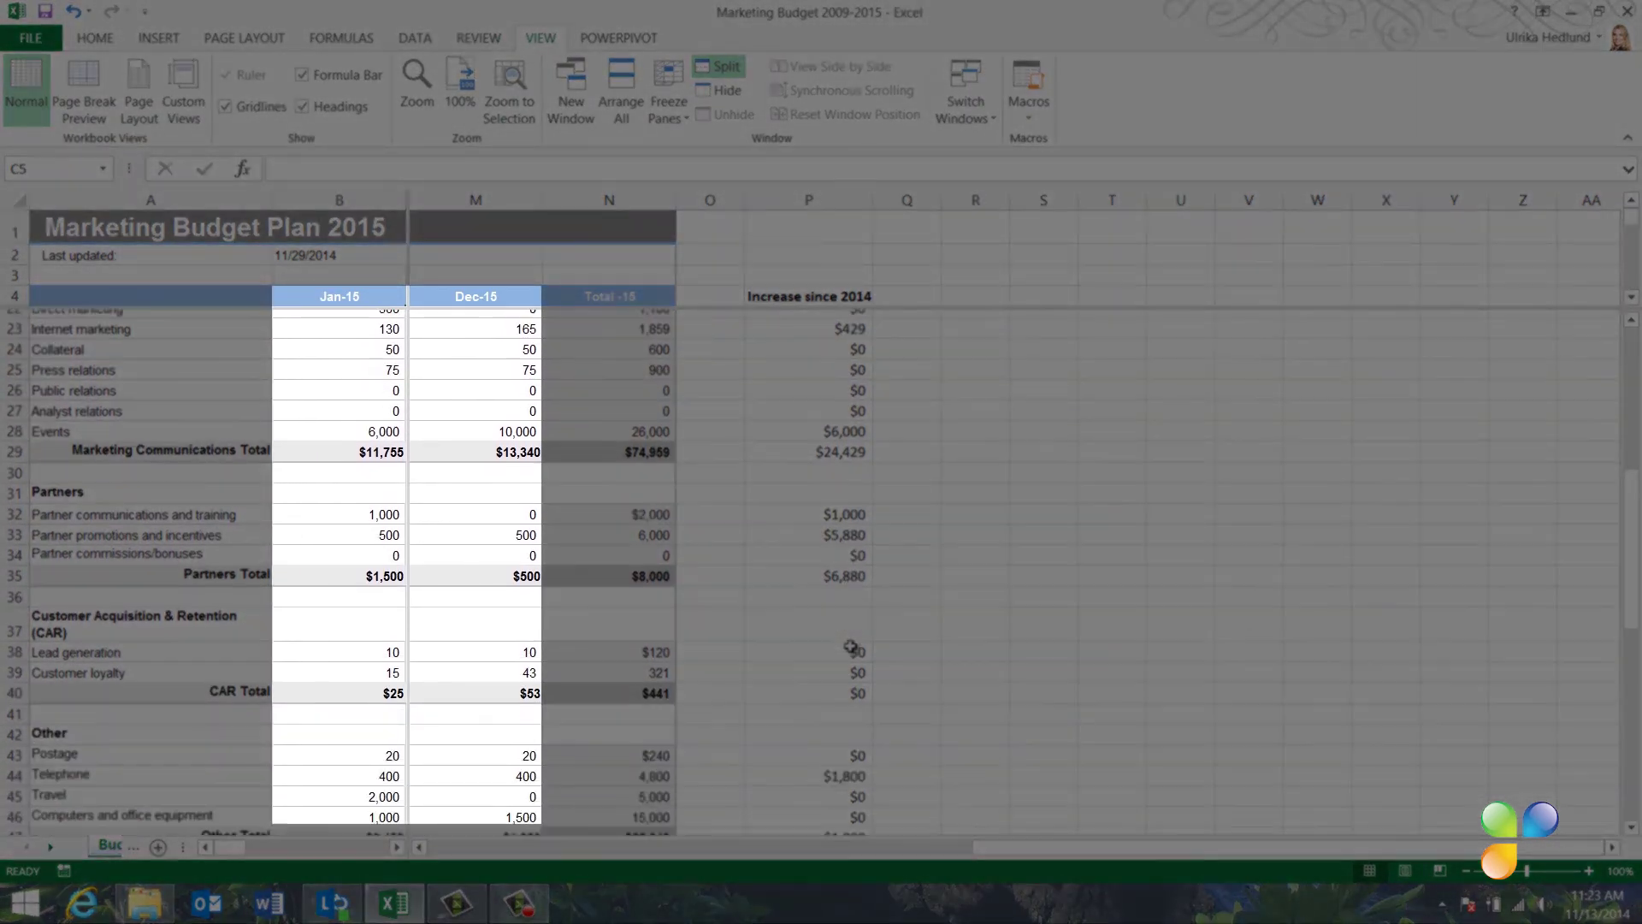
scroll(851, 645, up, 3)
scroll(851, 645, up, 2)
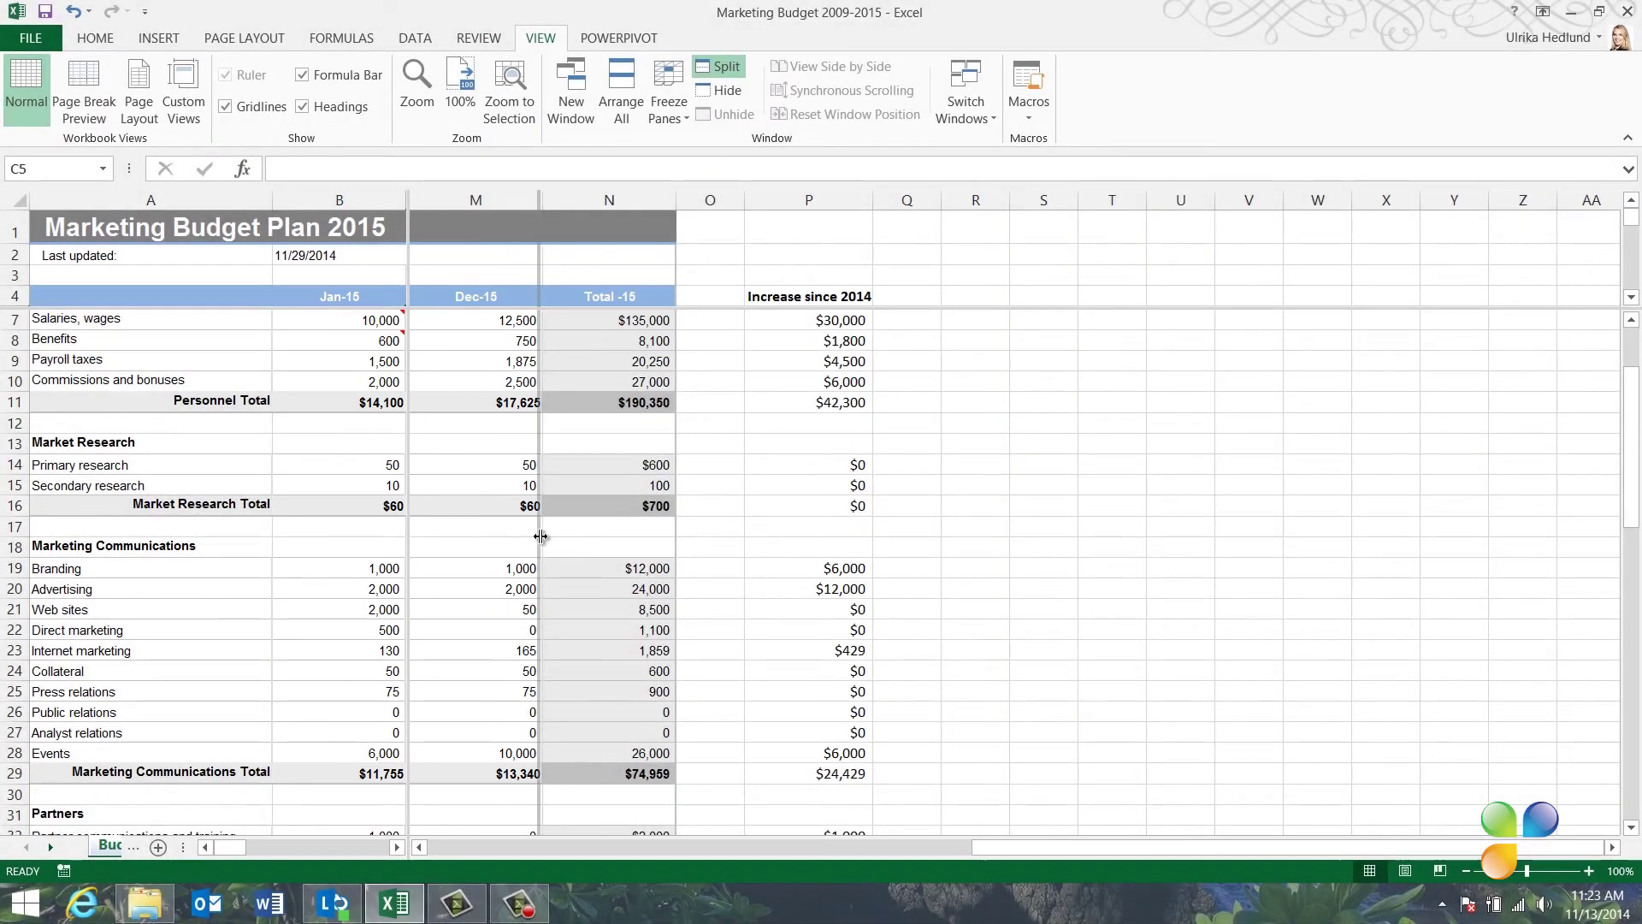
drag(418, 528, 546, 540)
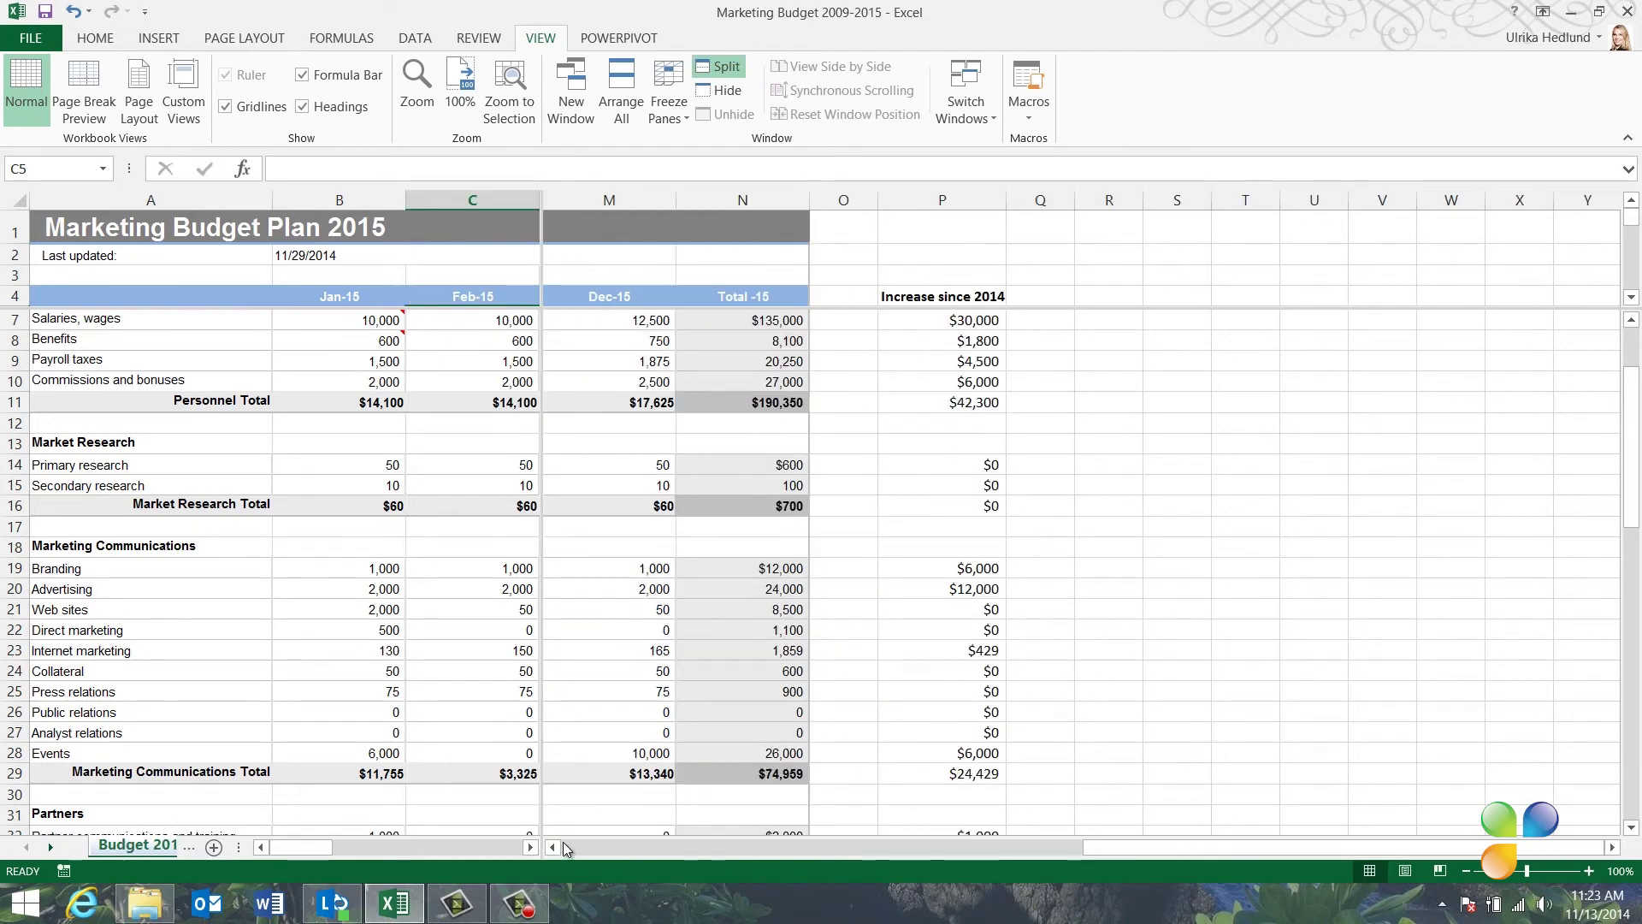
click(554, 848)
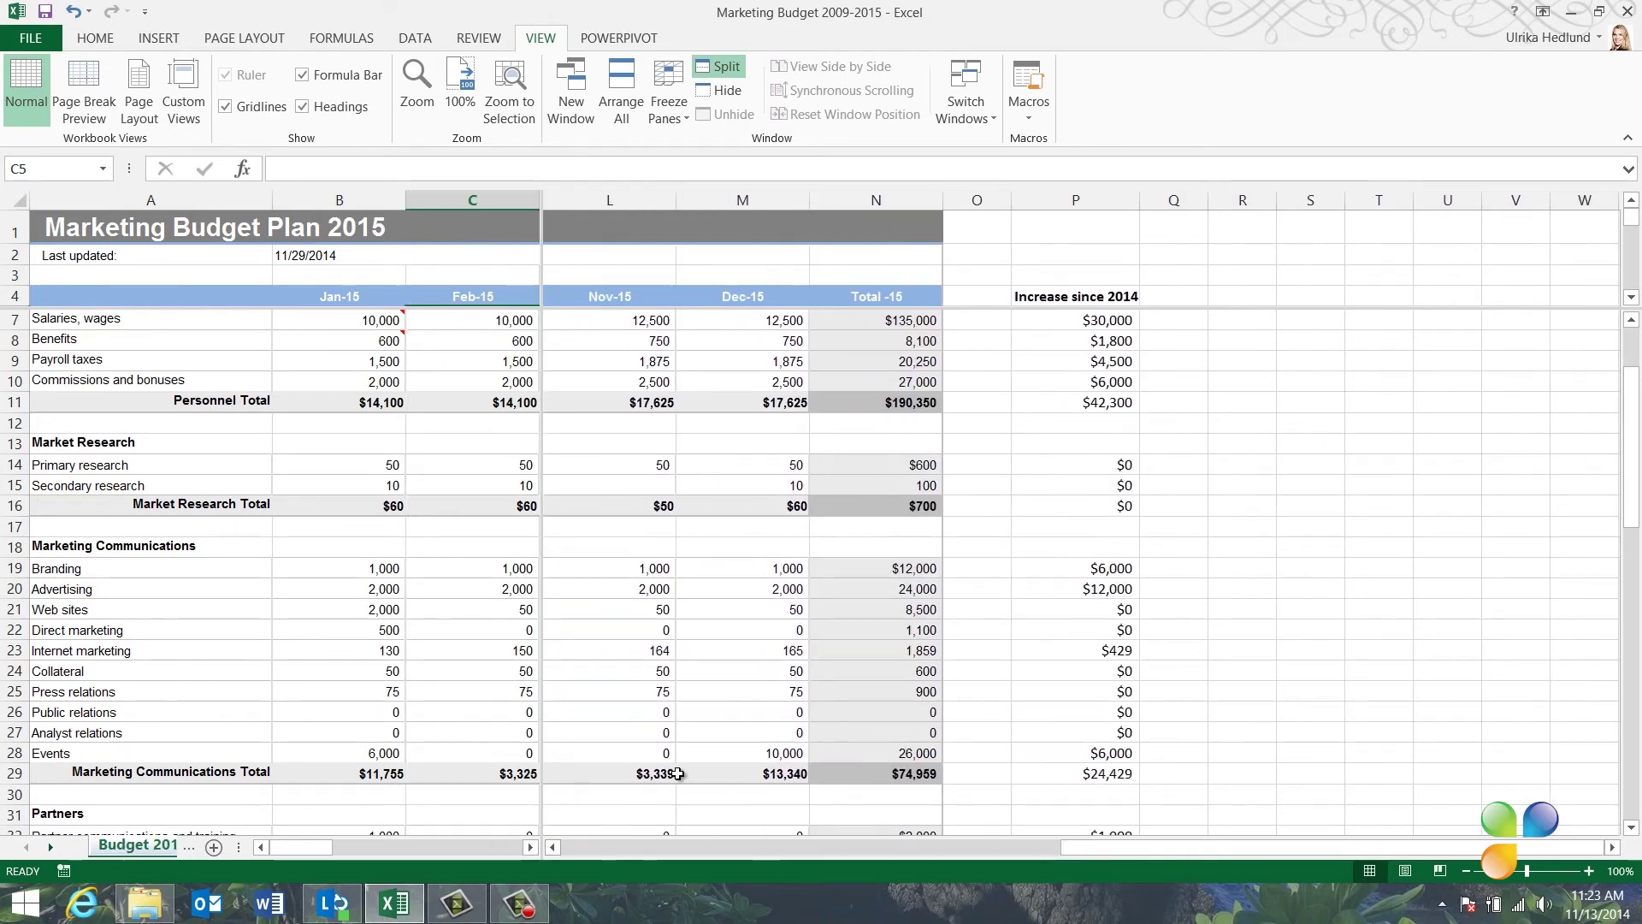
click(679, 733)
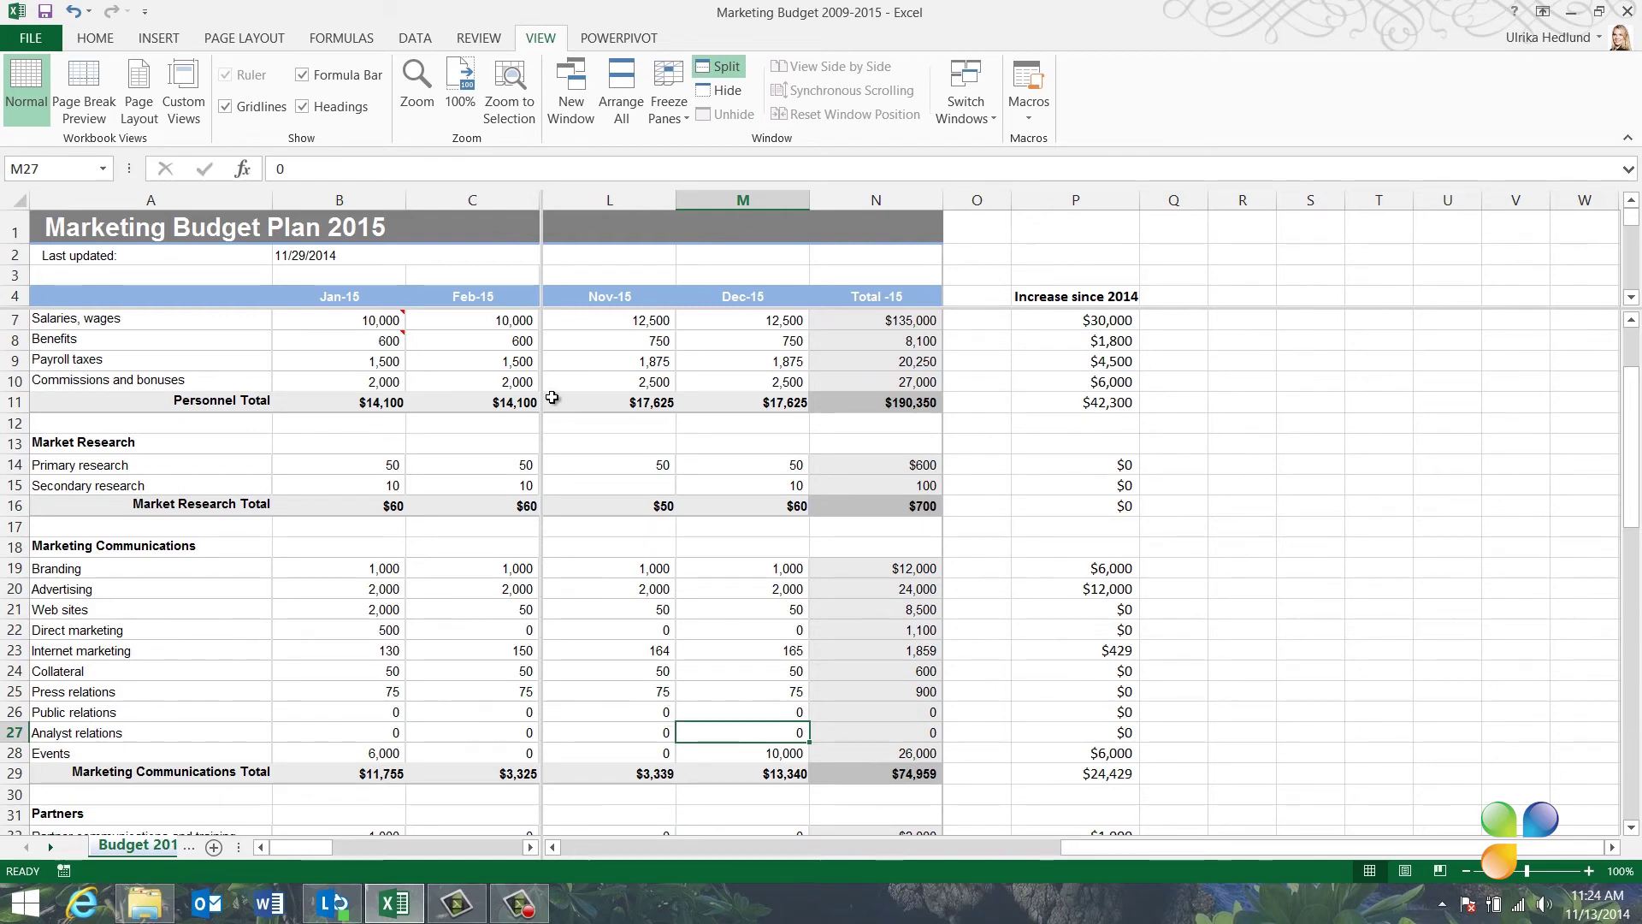
double_click(540, 304)
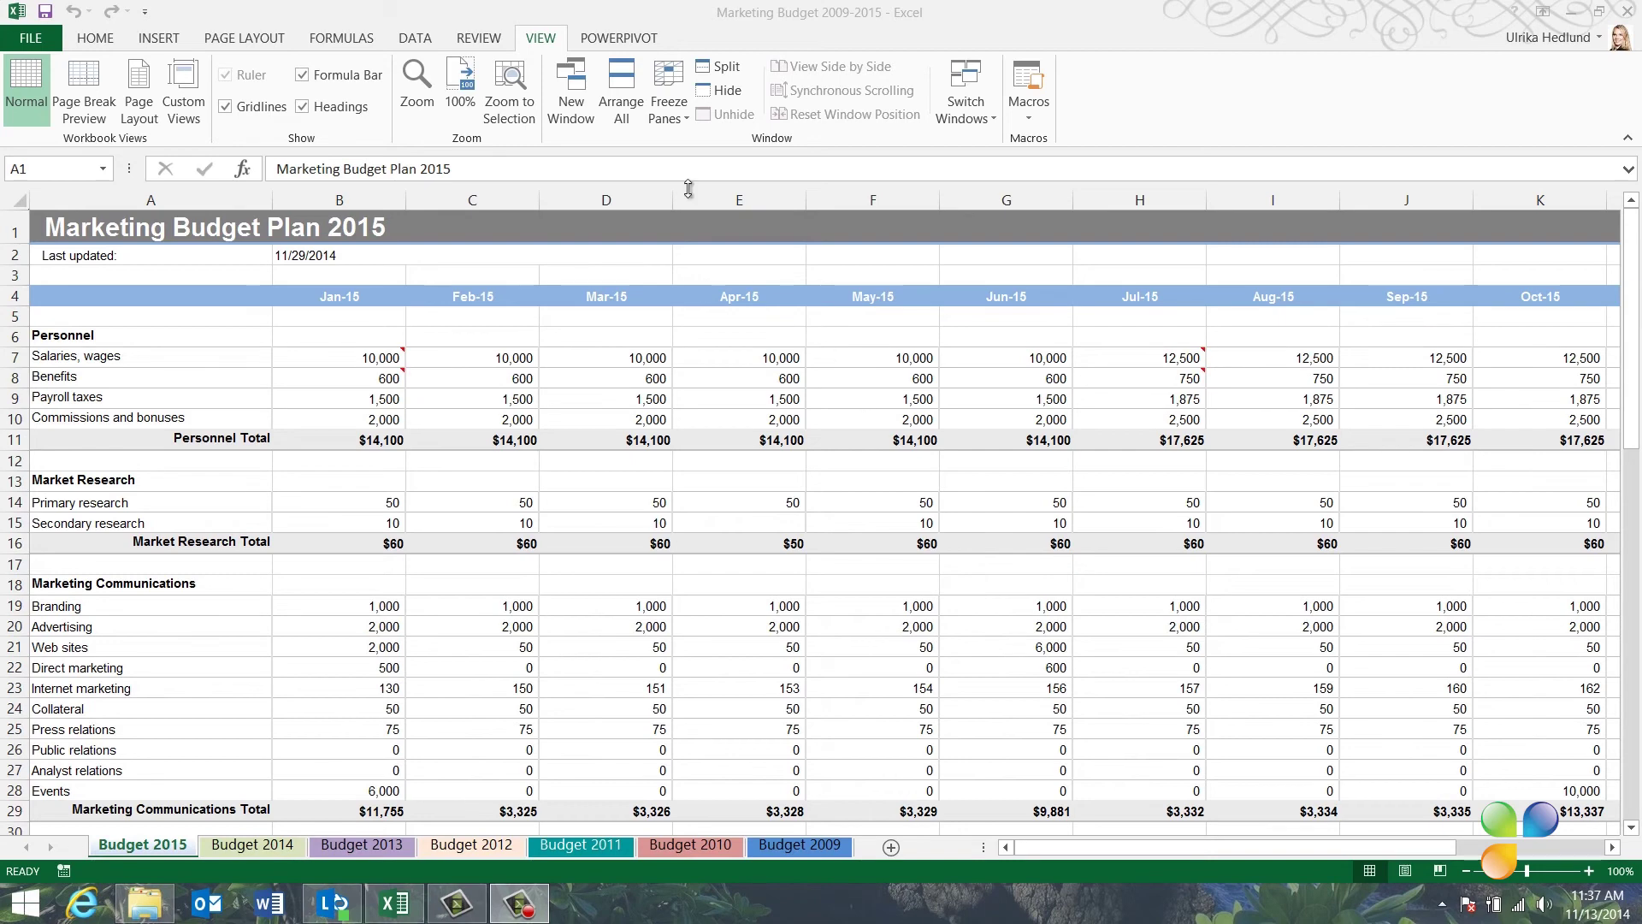
- Create a second workbook window and show Budget 2014 and Budget 2015 side by side
click(574, 82)
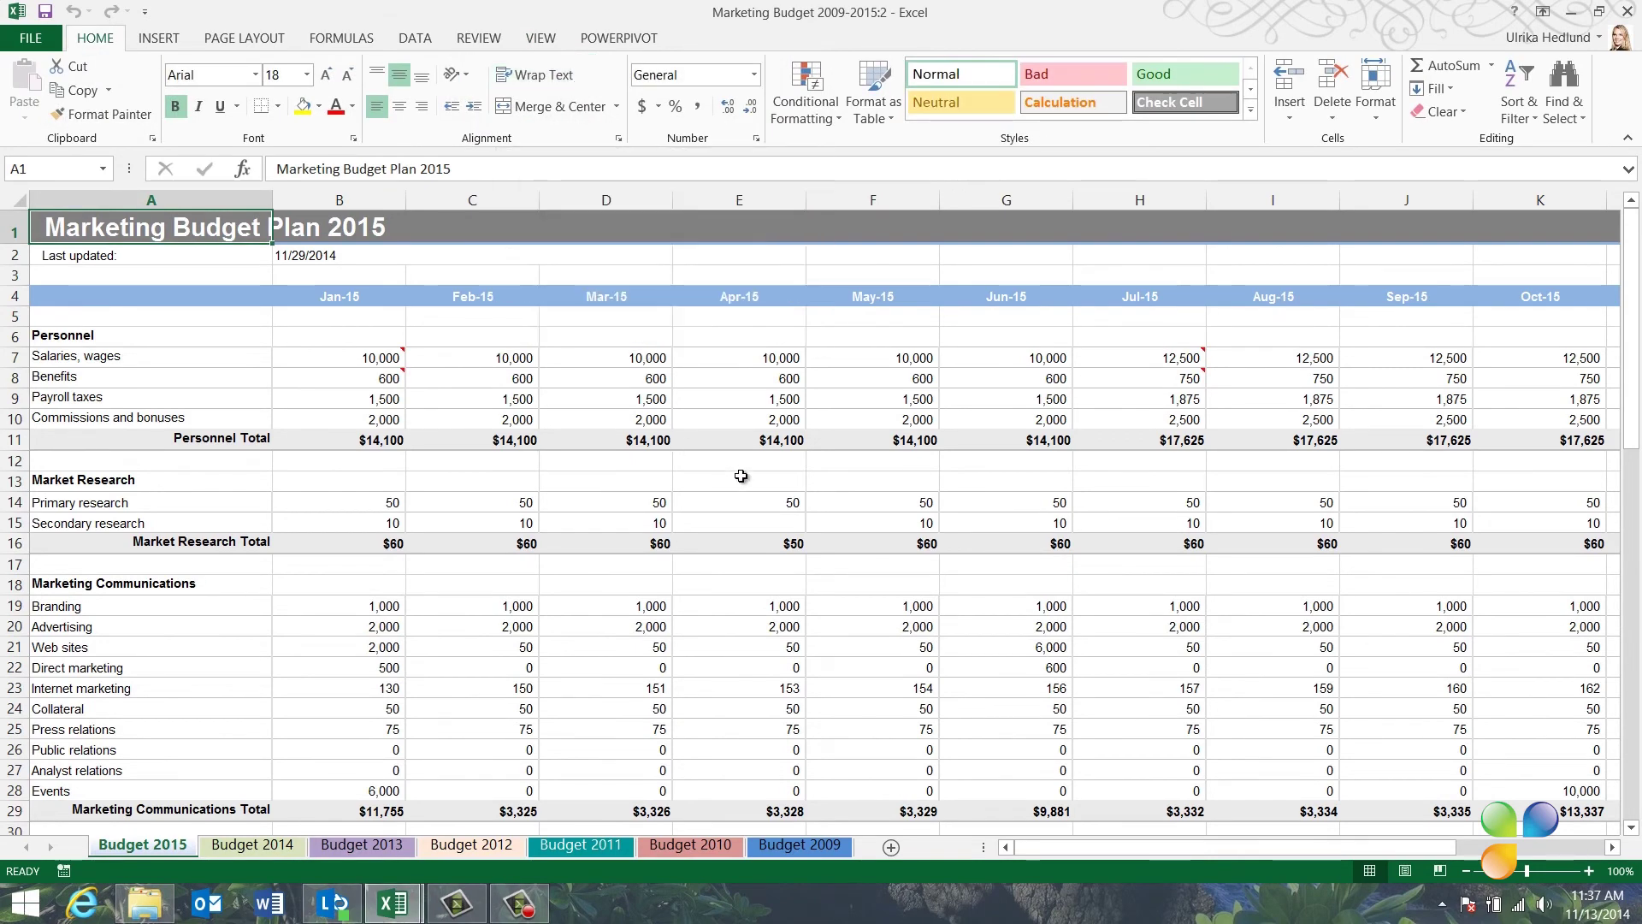
mouse_move(393, 903)
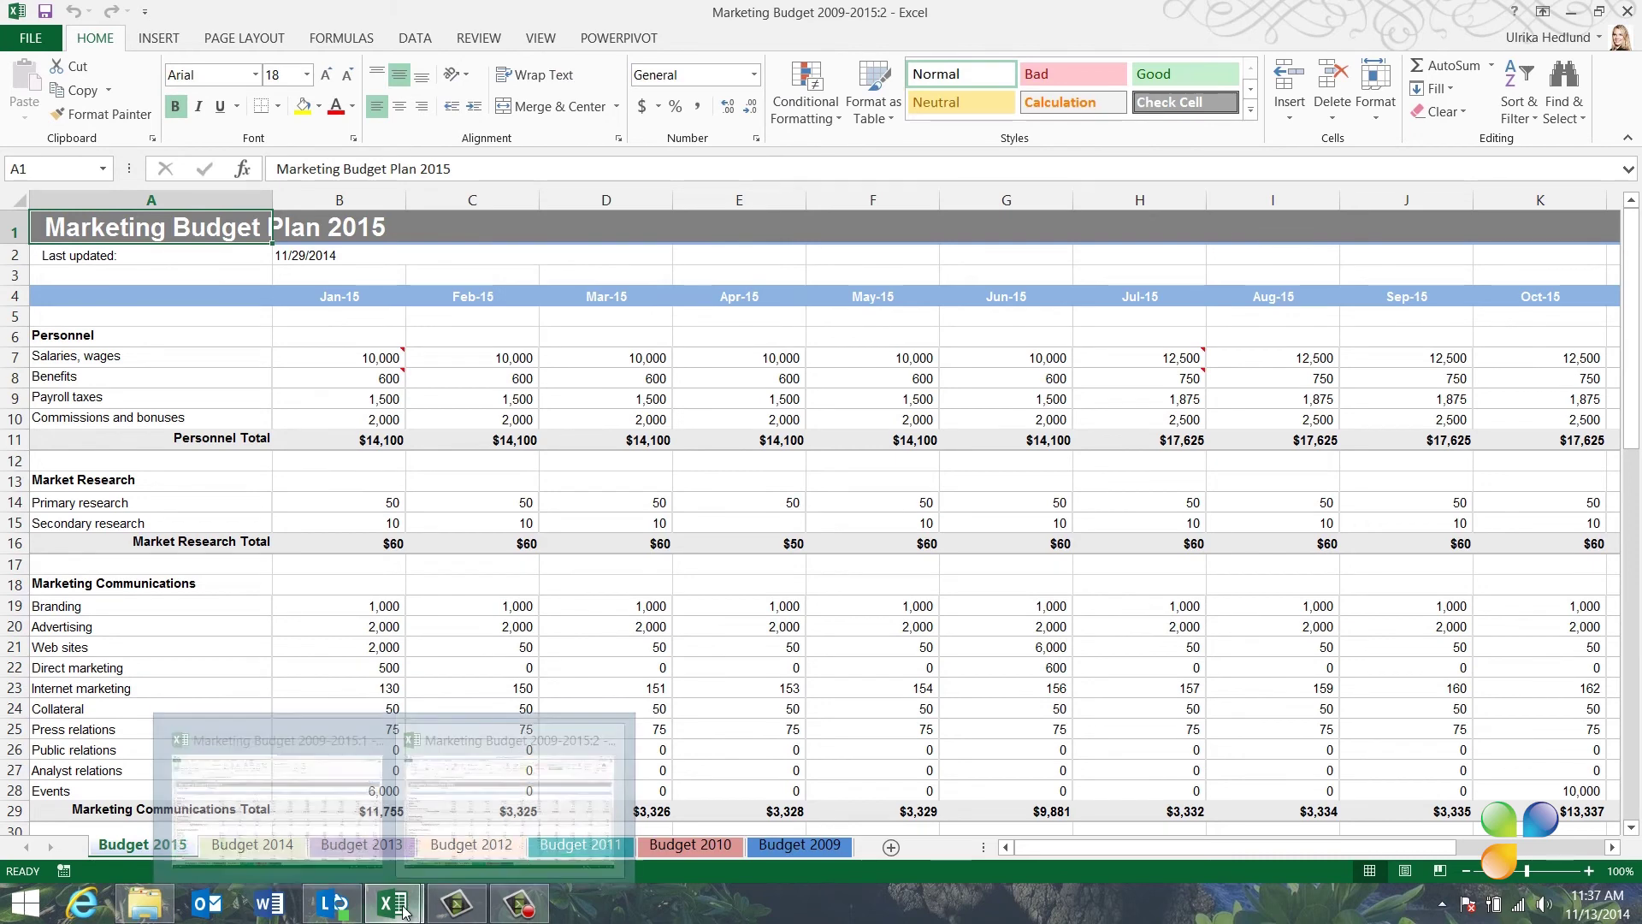
click(312, 835)
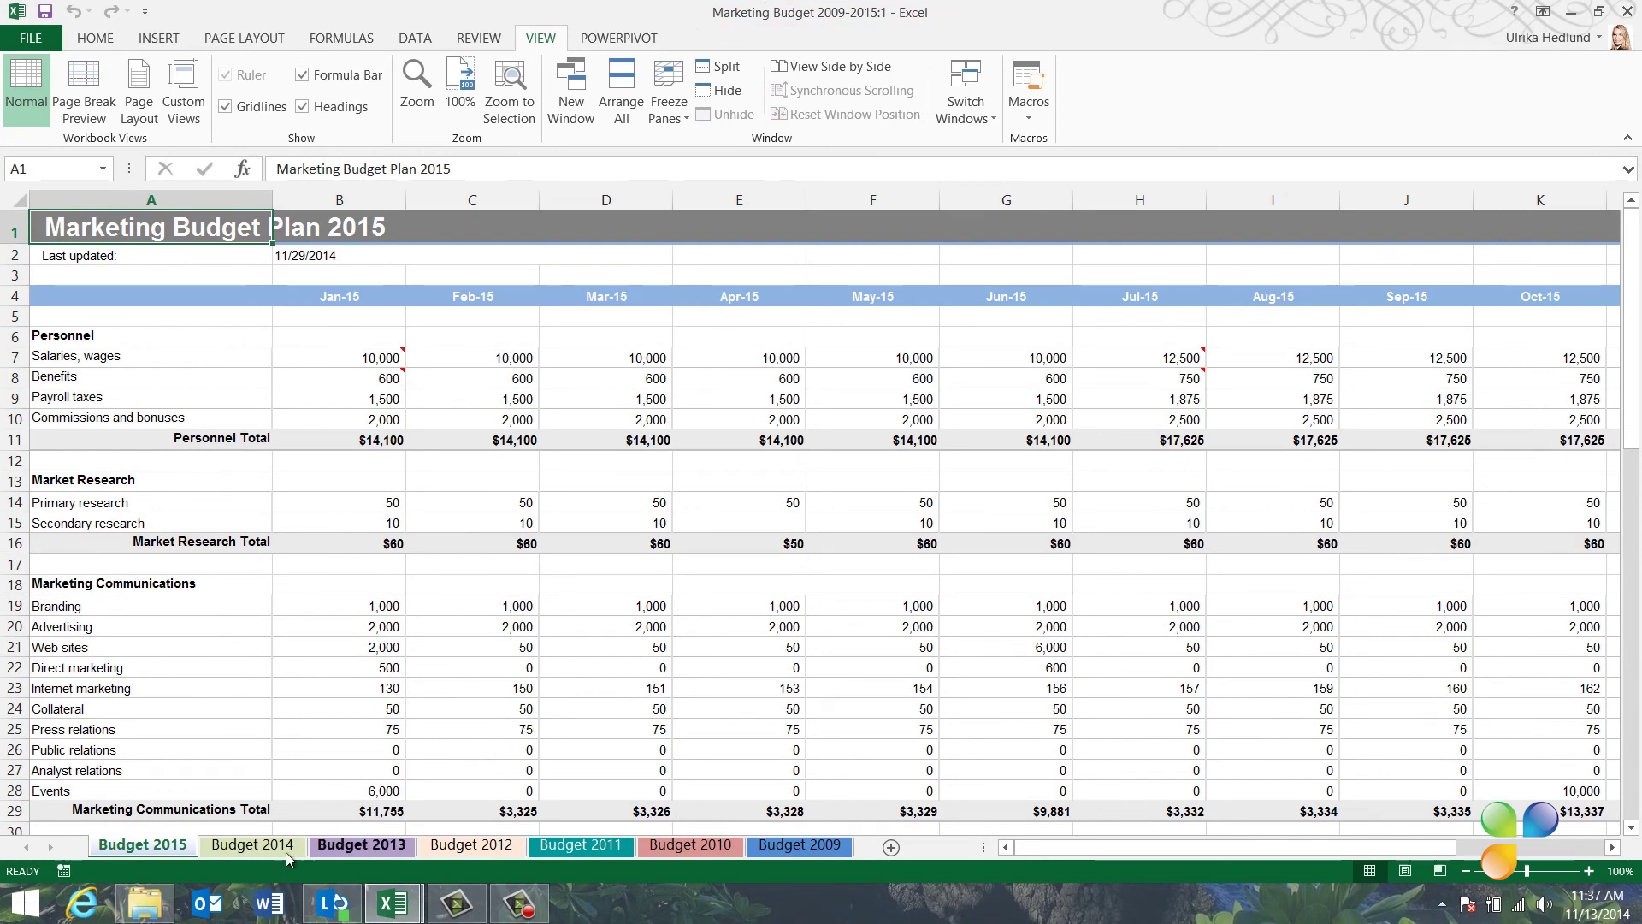
click(265, 851)
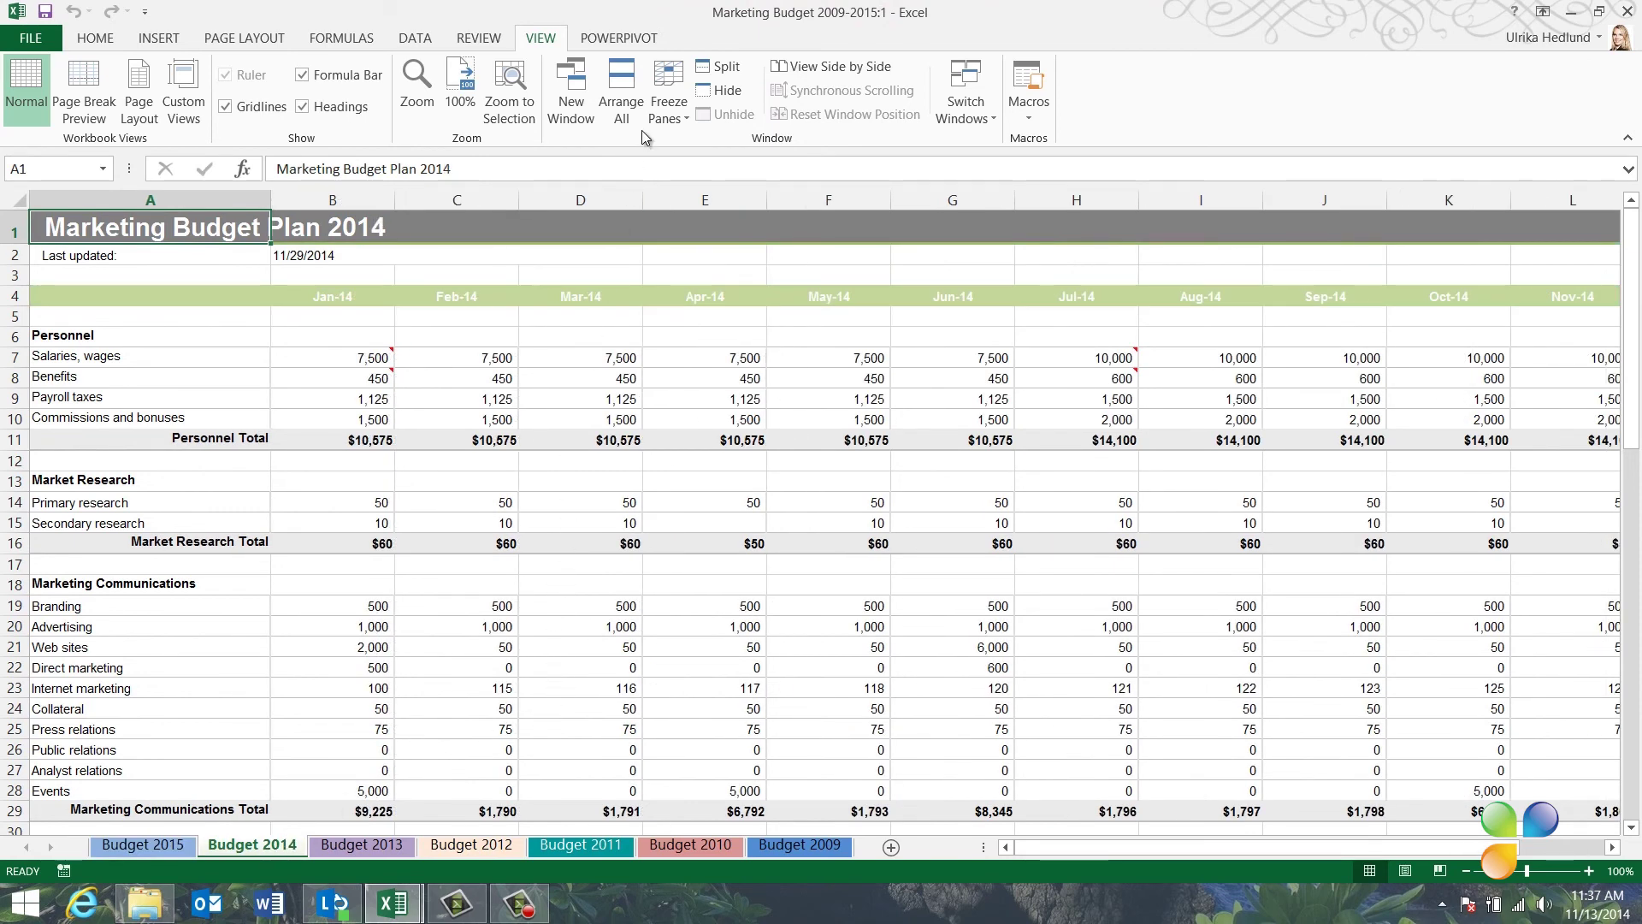
click(831, 68)
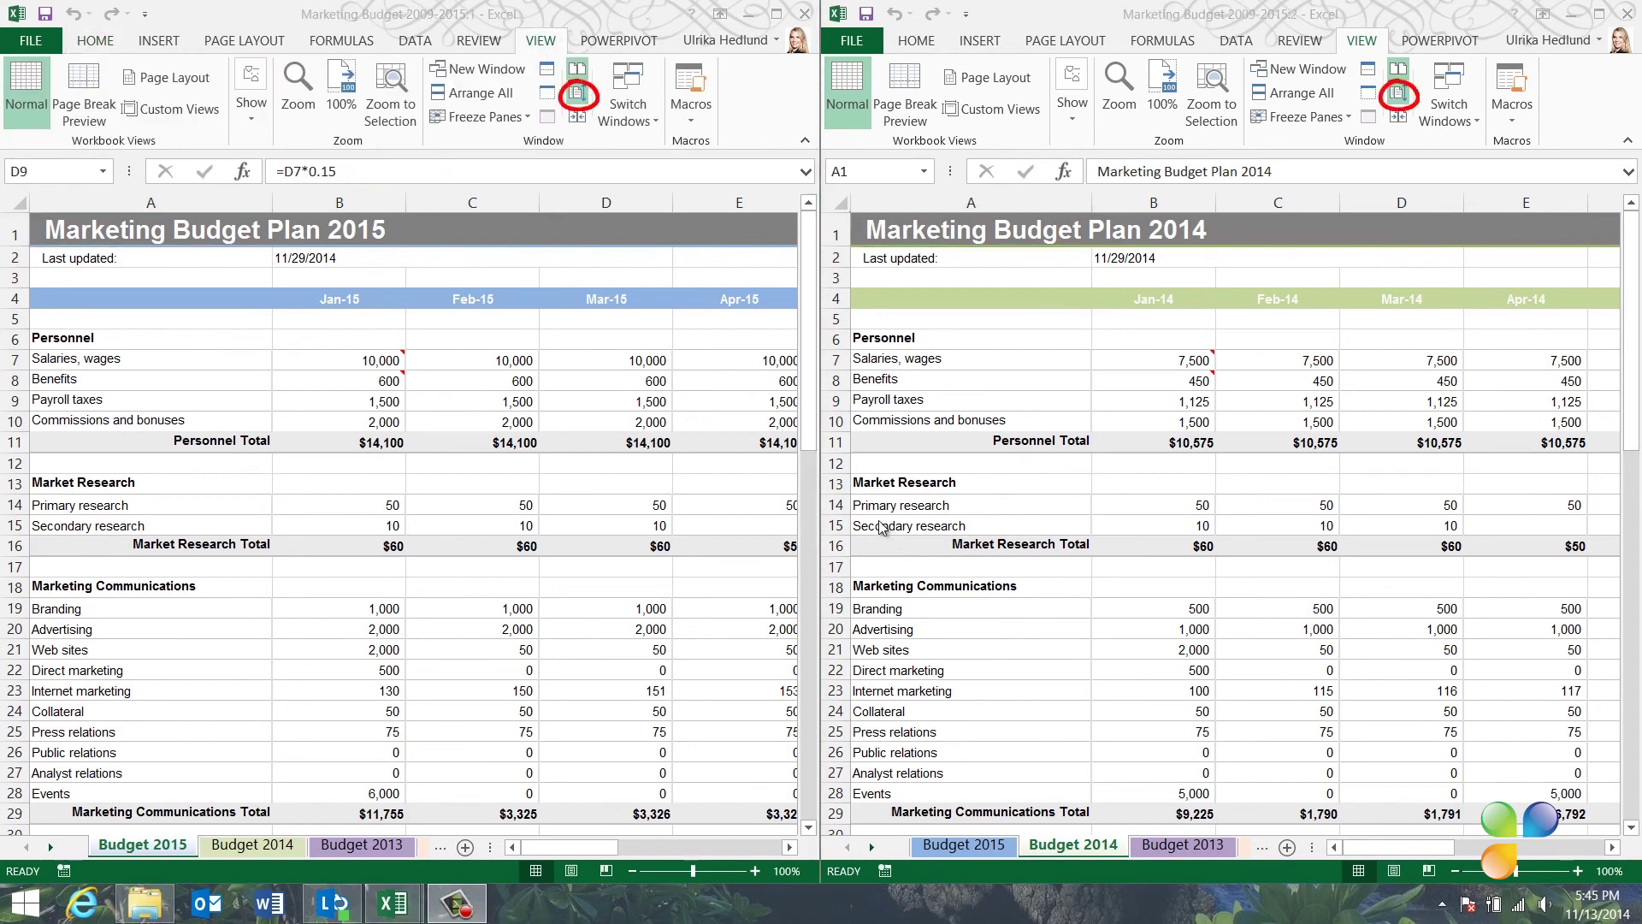
- Close the Budget 2014 window and maximize the remaining Budget 2015 window
click(655, 404)
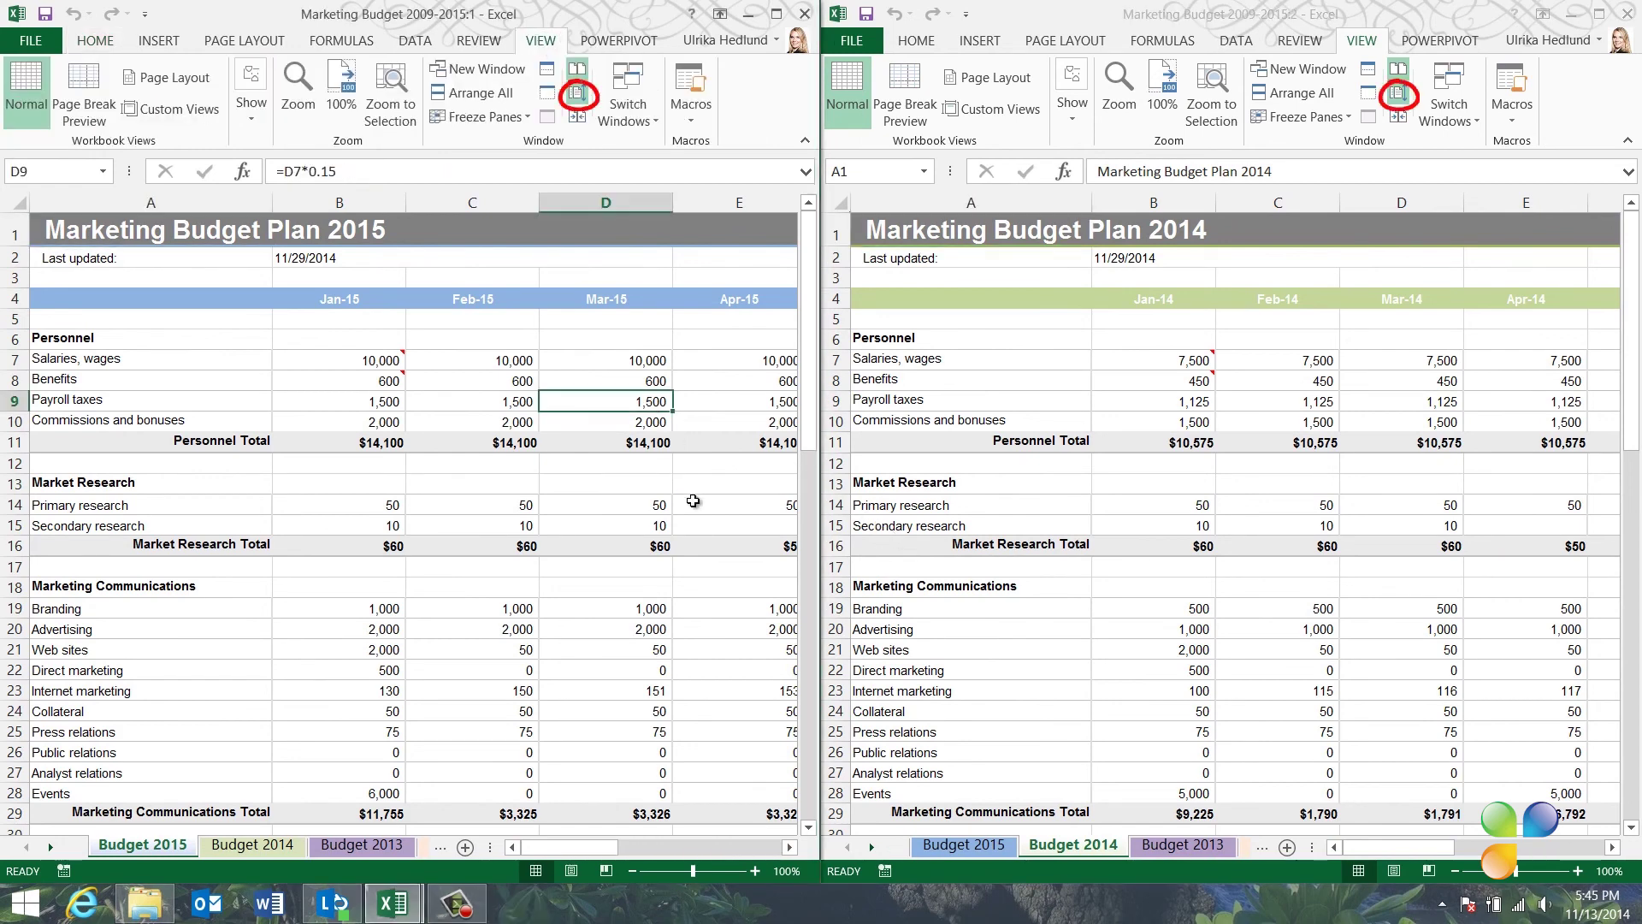
scroll(694, 500, down, 1)
scroll(693, 500, down, 1)
scroll(693, 501, up, 2)
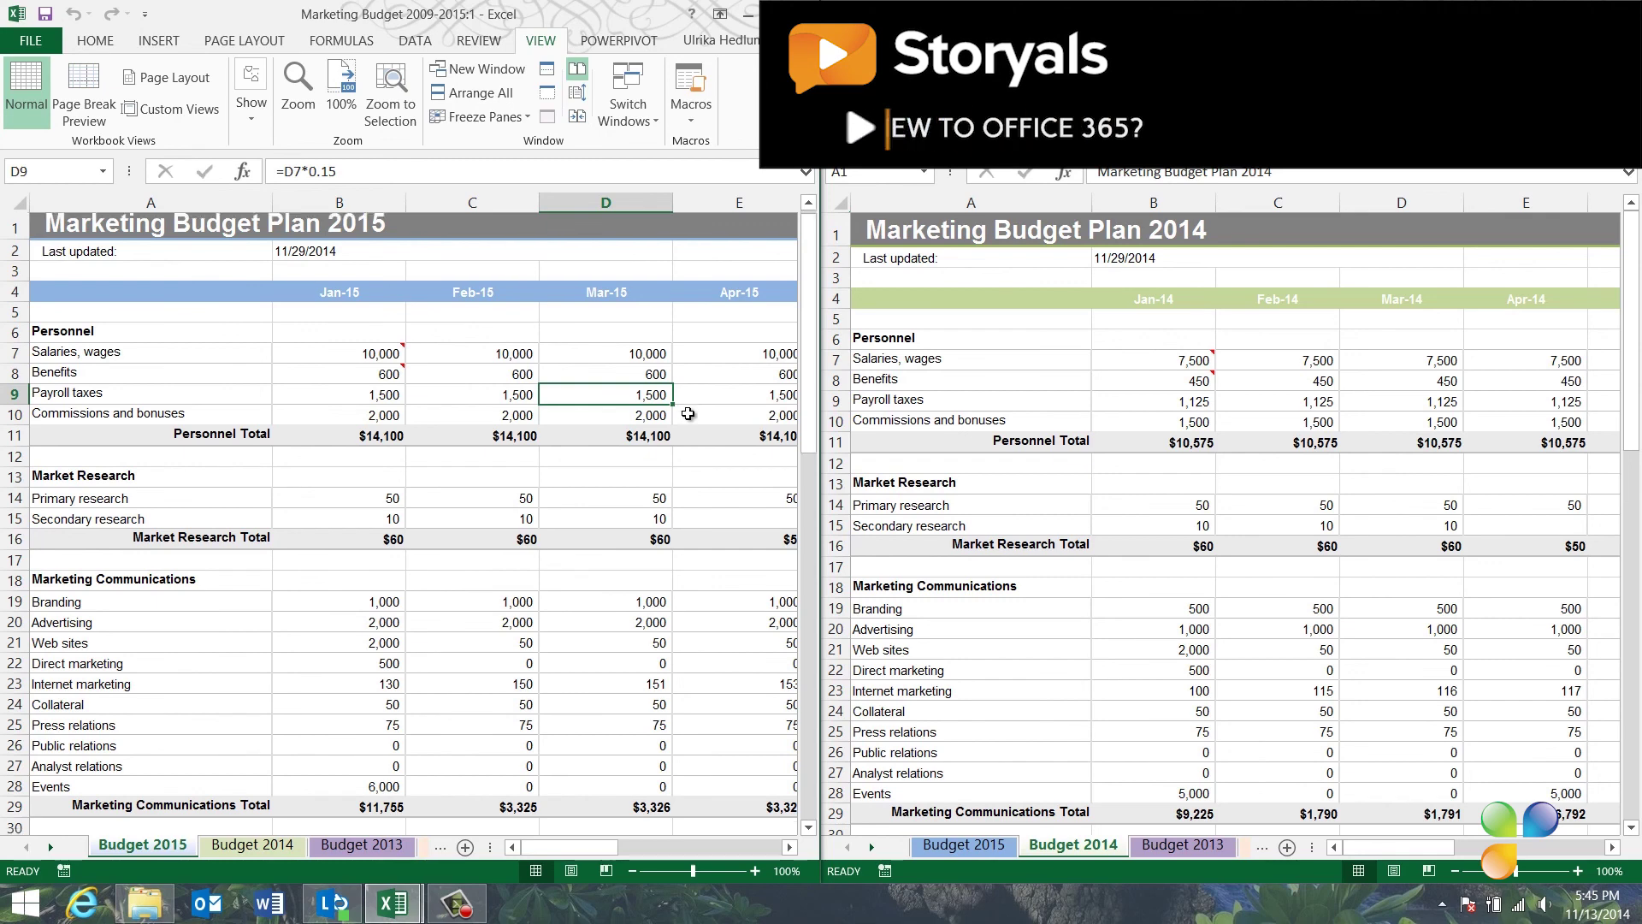
scroll(686, 411, down, 4)
scroll(687, 411, up, 3)
scroll(688, 412, up, 1)
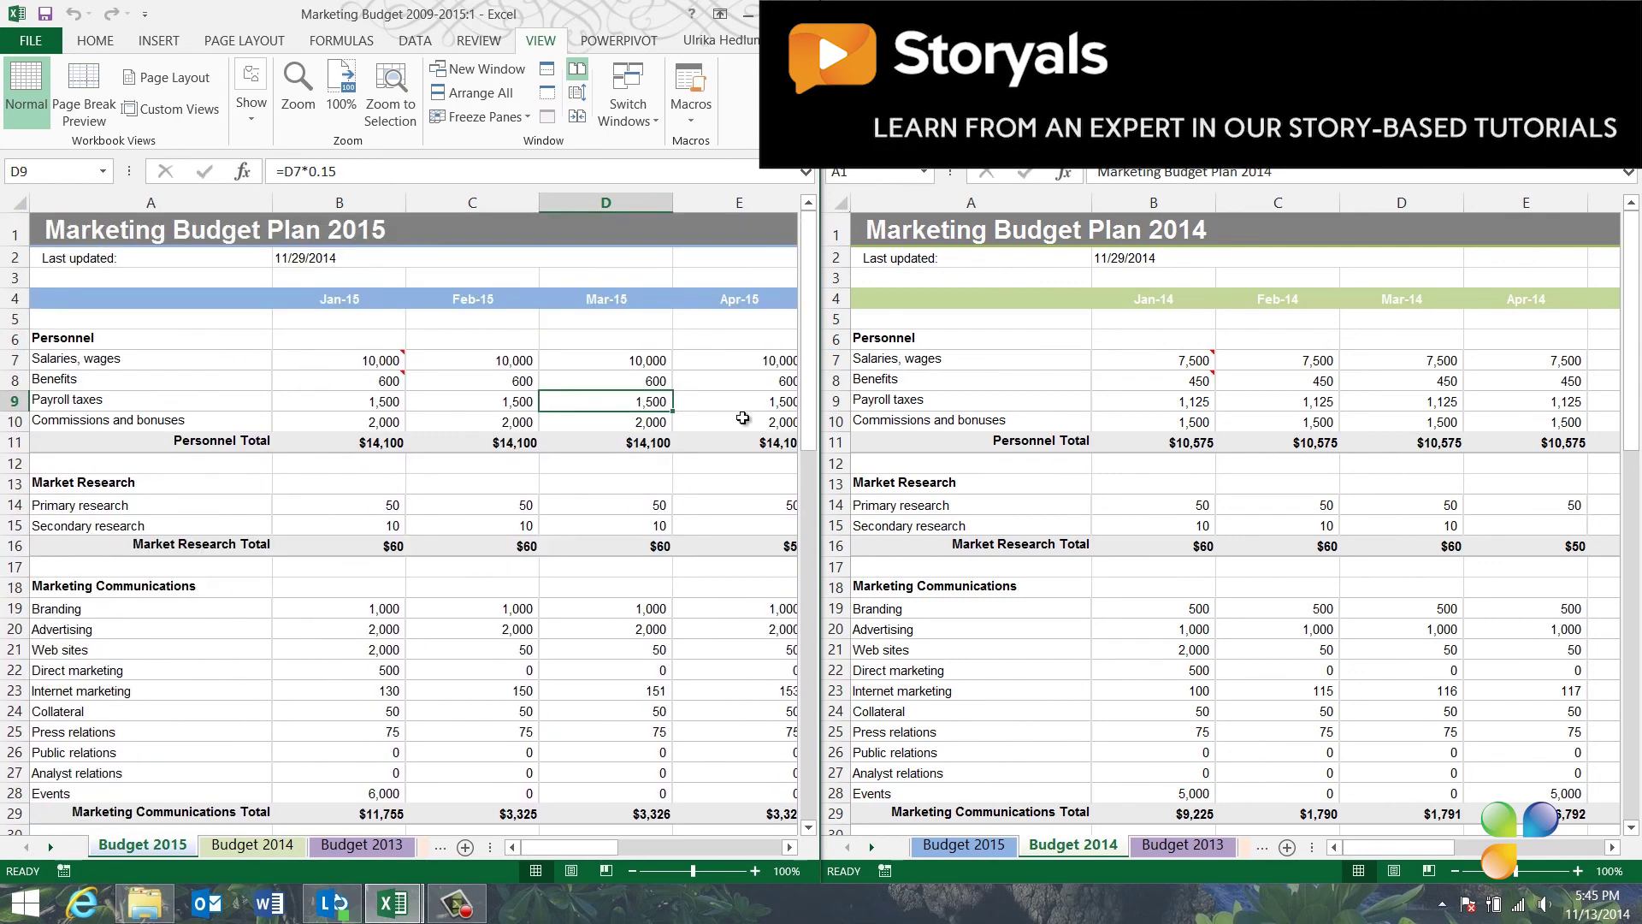
click(1623, 10)
key(super+Up)
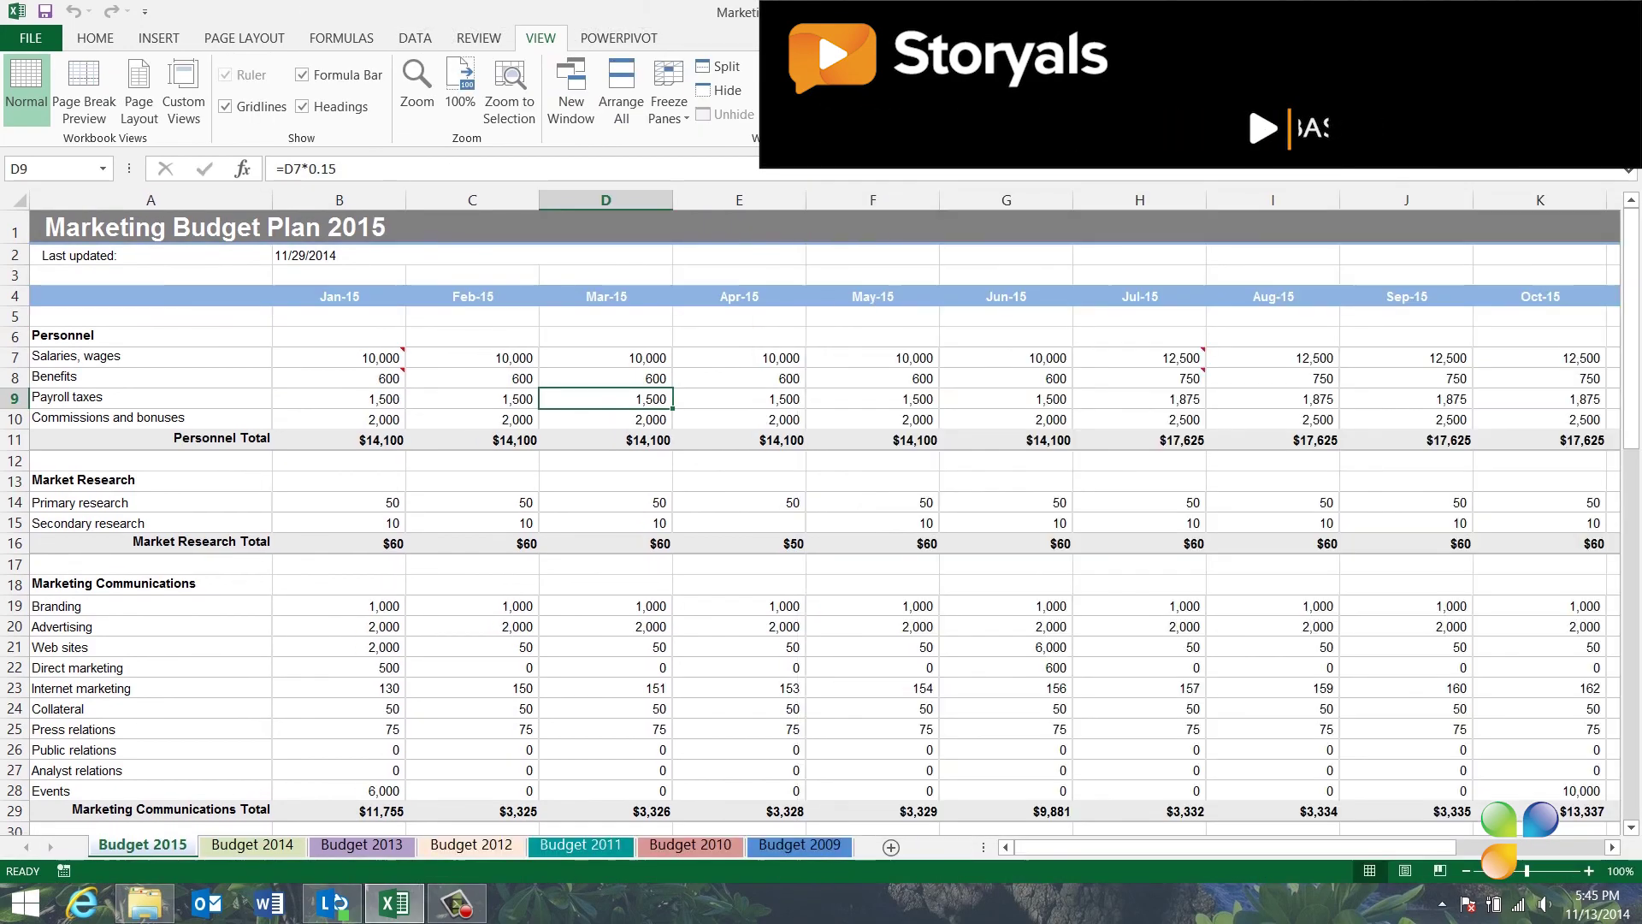